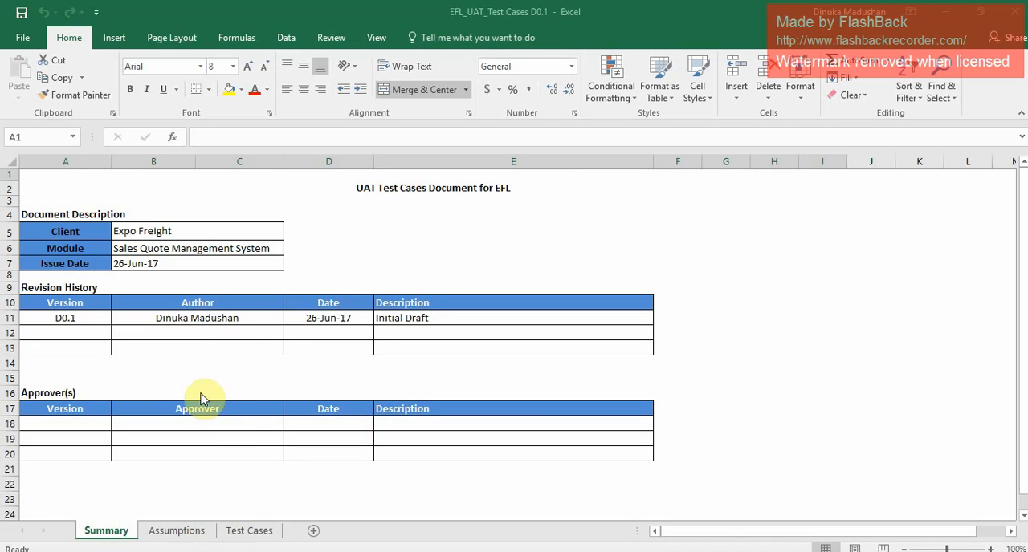
Review the Assumptions sheet and the Test Cases sheet of the UAT workbook.
click(176, 531)
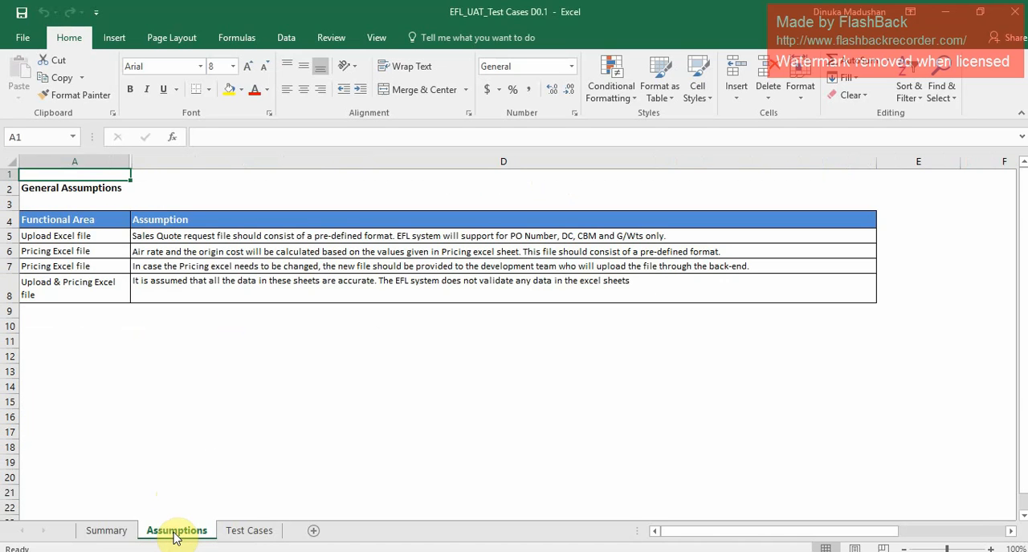
click(248, 532)
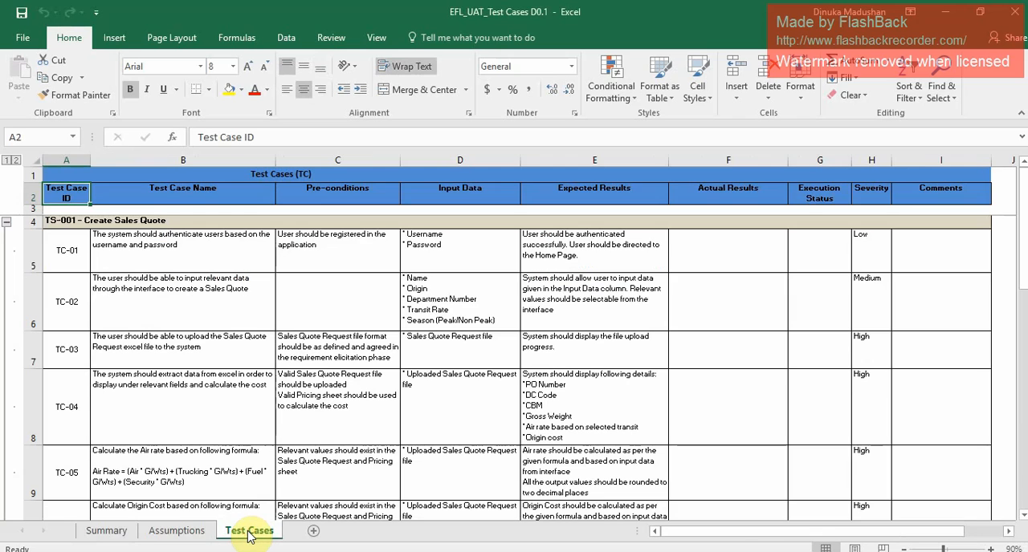
click(197, 532)
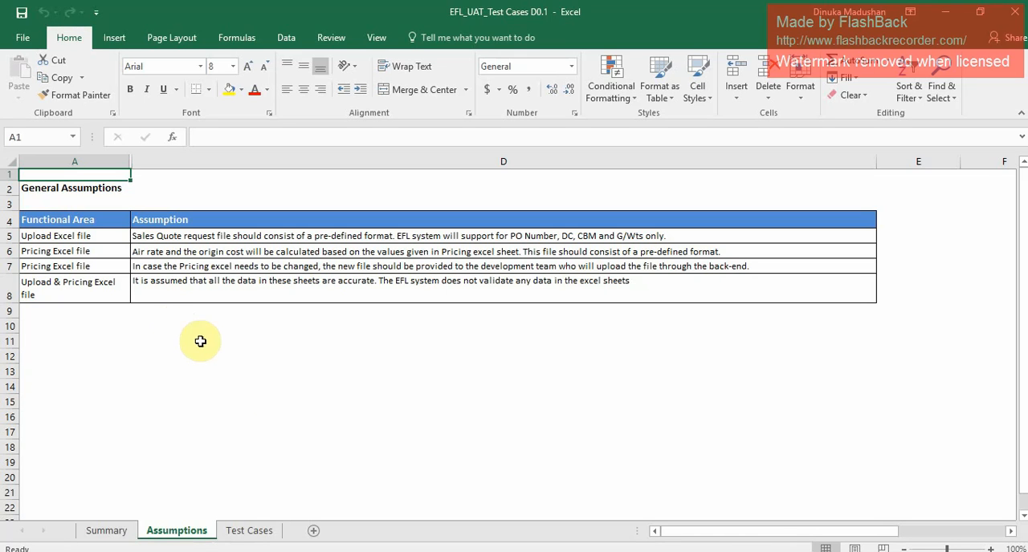
click(268, 531)
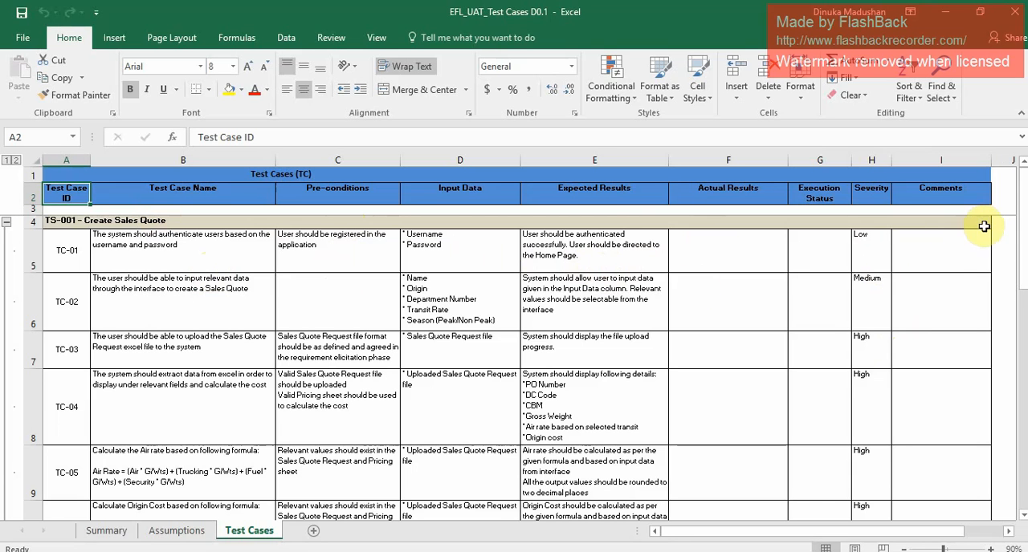
drag(1022, 255, 996, 220)
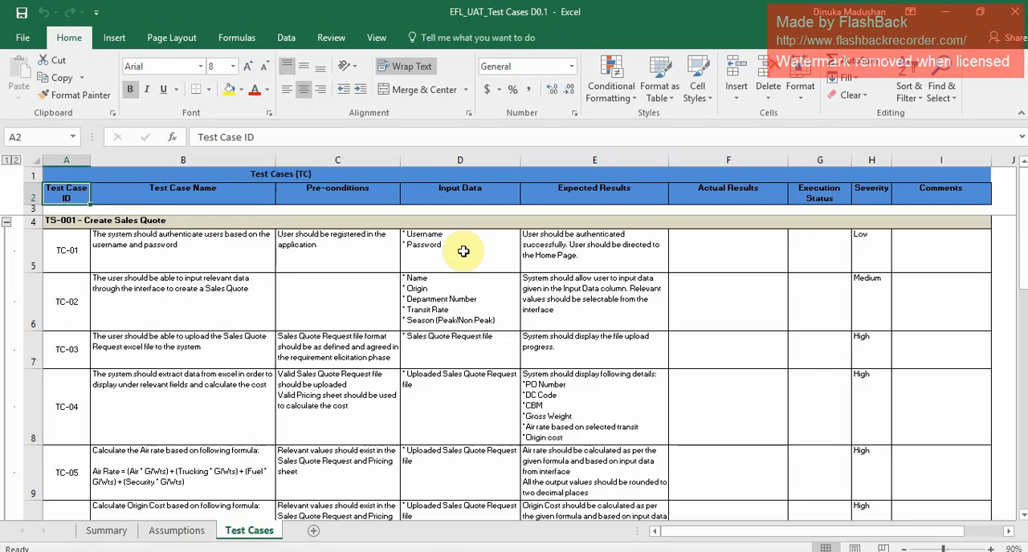
Switch to the EFL System login page in Chrome and fill its user name field from the Notepad credentials file.
mouse_move(389, 551)
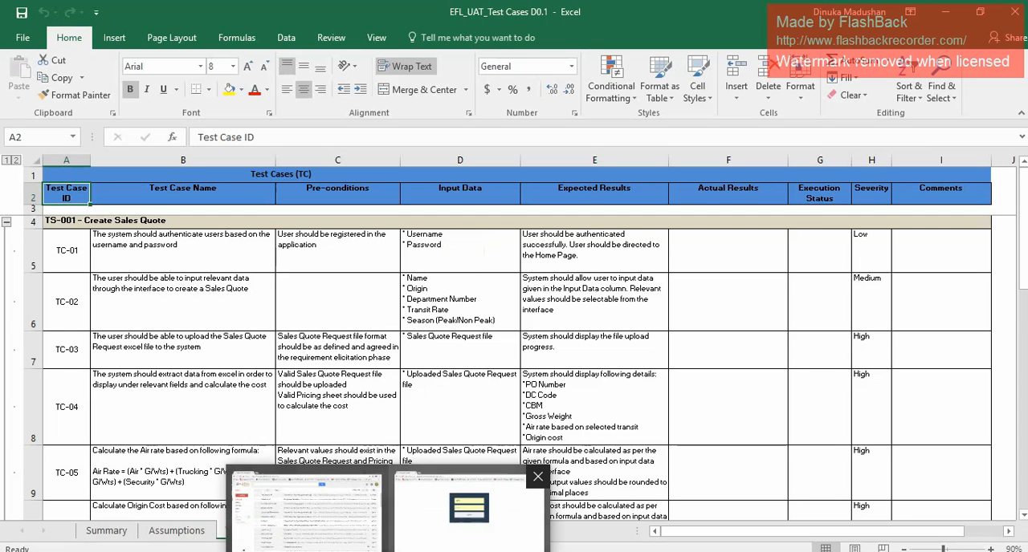
click(469, 507)
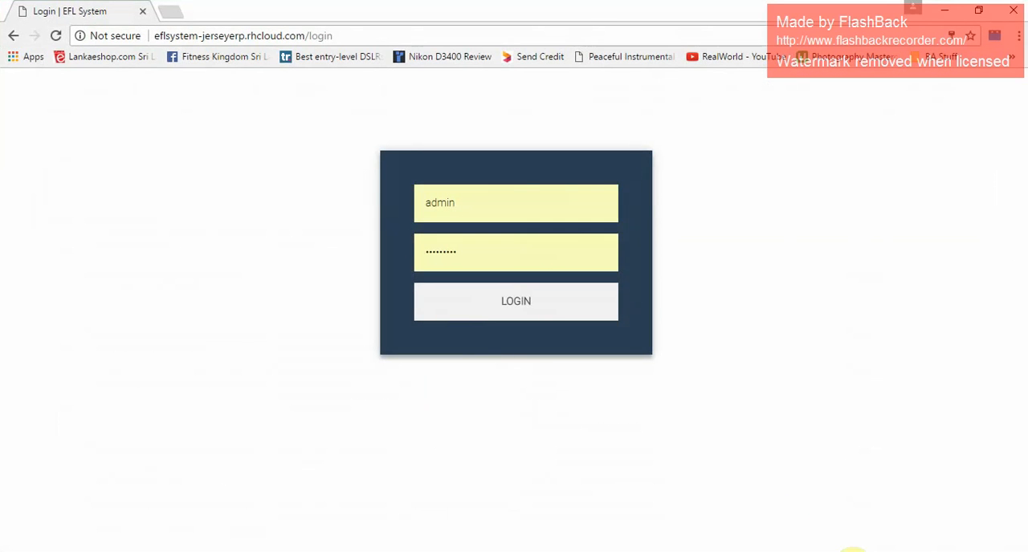
click(834, 551)
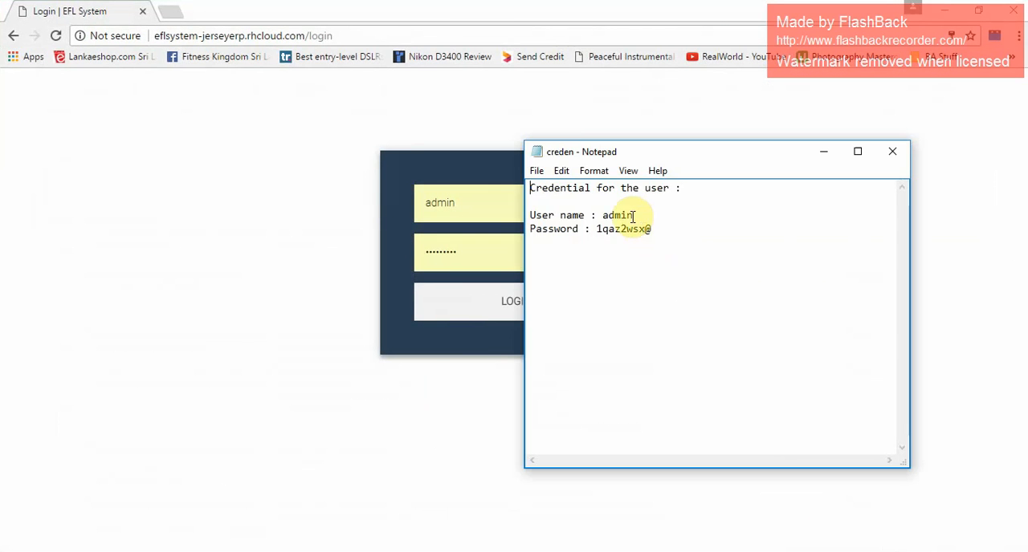
drag(633, 216, 604, 217)
key(ctrl+c)
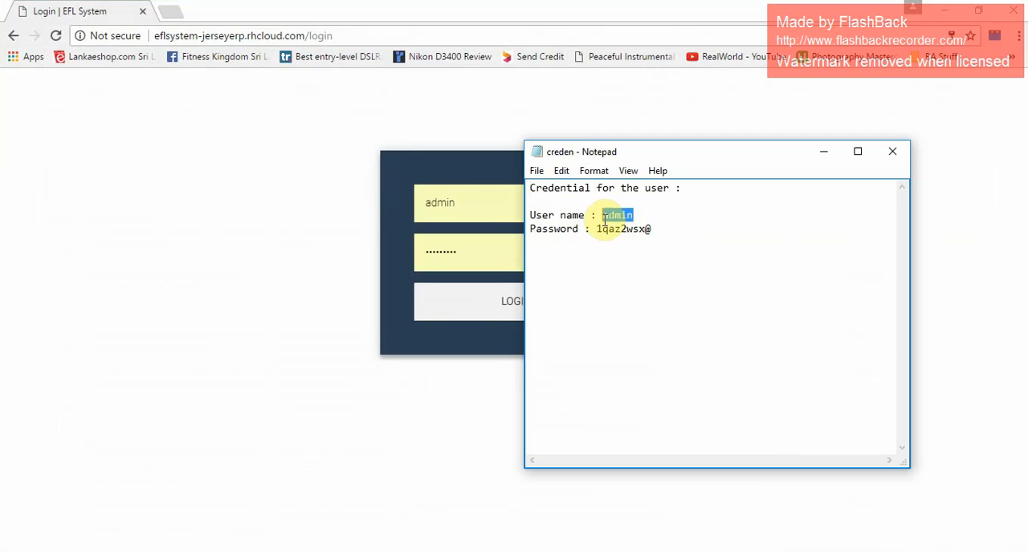
click(480, 211)
drag(480, 211, 423, 210)
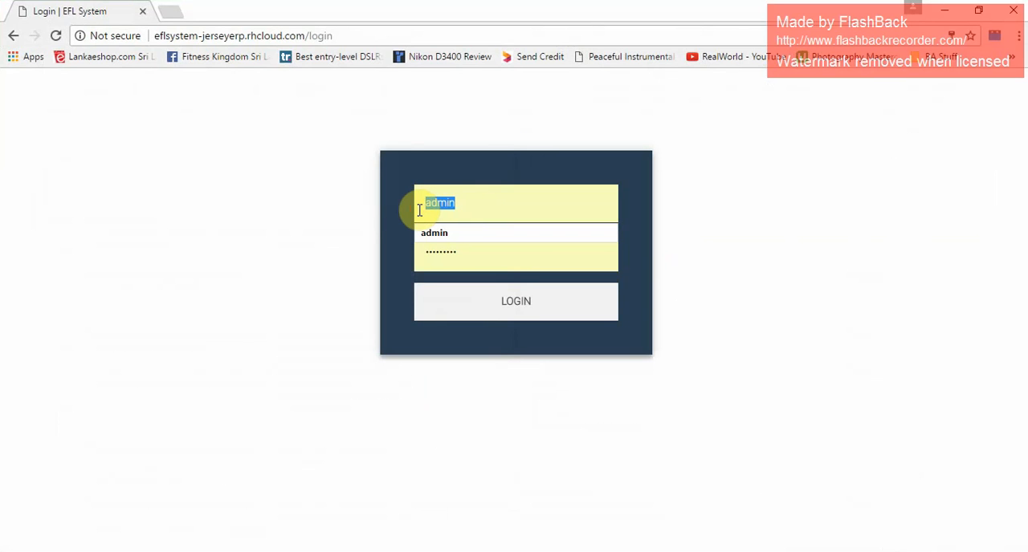
key(ctrl+v)
Copy the password from the Notepad credentials file into the login form's password field and log in.
click(842, 550)
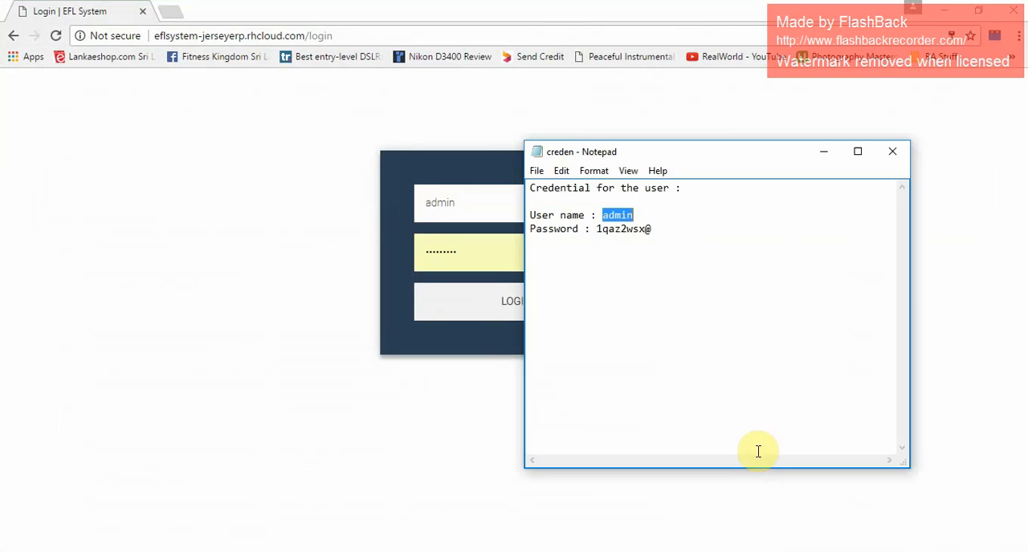
drag(651, 230, 598, 230)
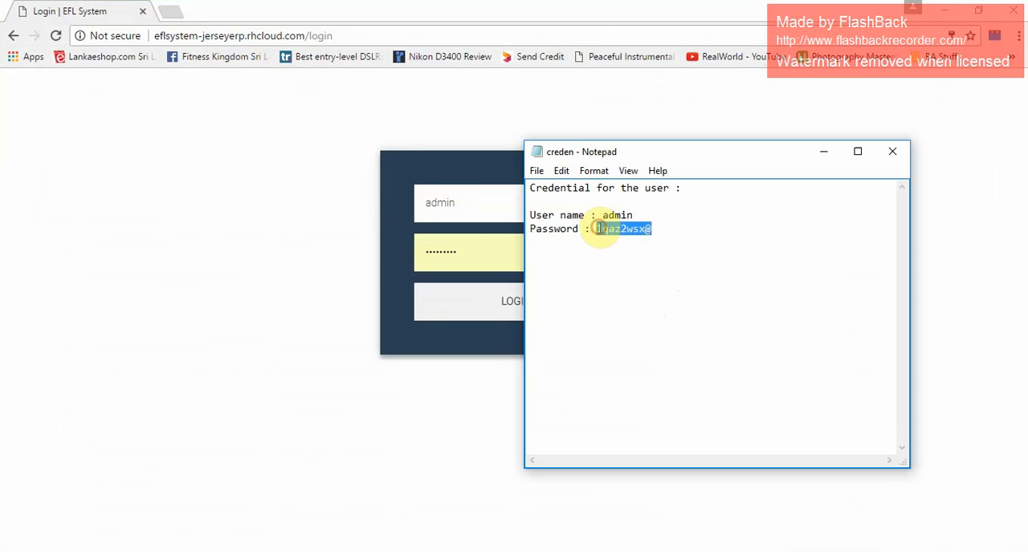
click(461, 245)
drag(462, 246, 415, 251)
key(ctrl+v)
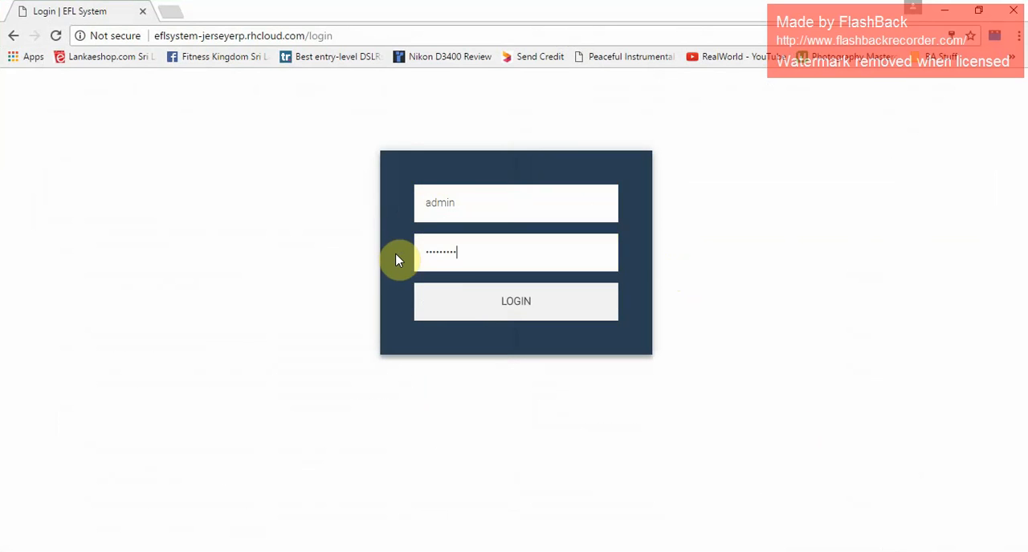
click(500, 318)
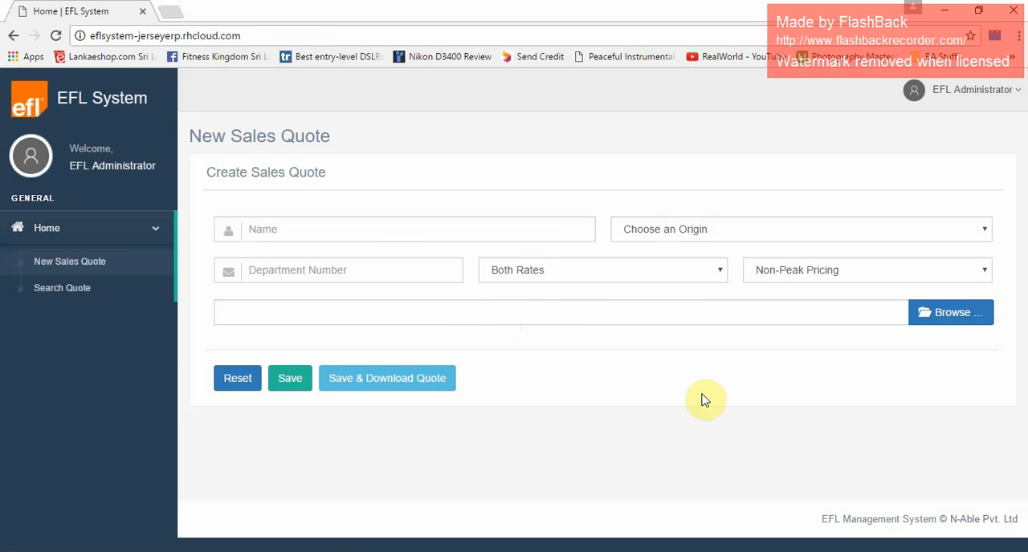
Switch to the Excel test cases and enter "User directed to the home page" as the actual result of TC-01.
click(734, 551)
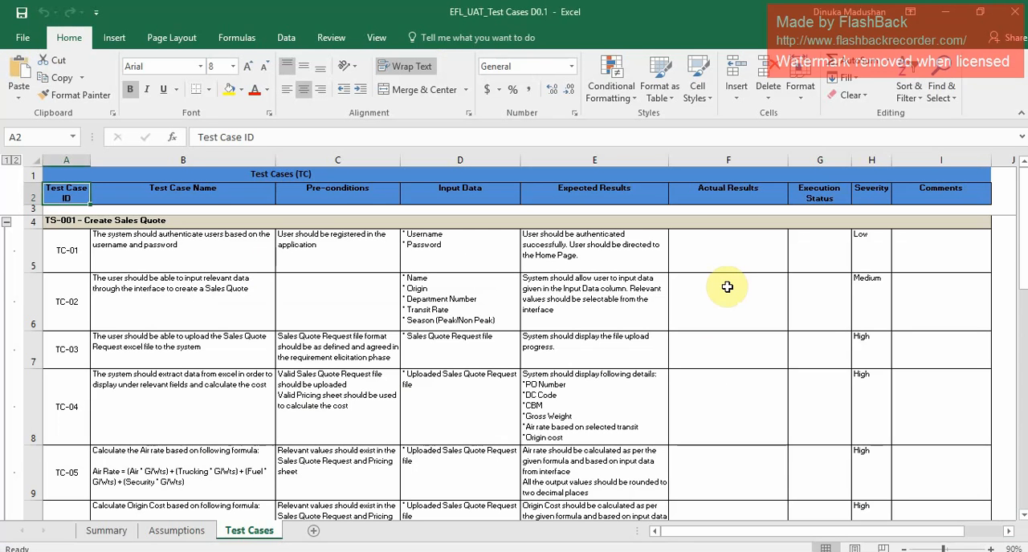
click(739, 257)
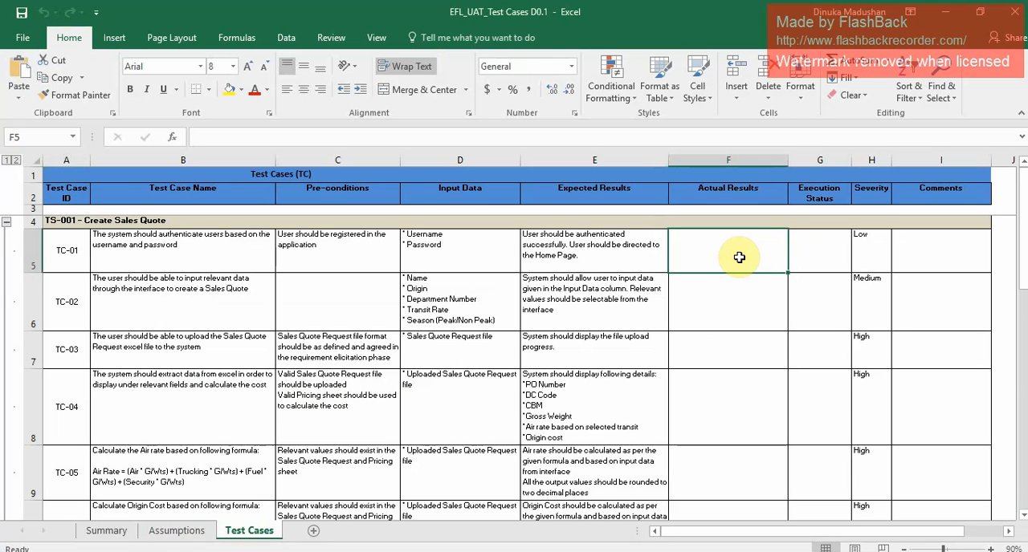
text(Direc)
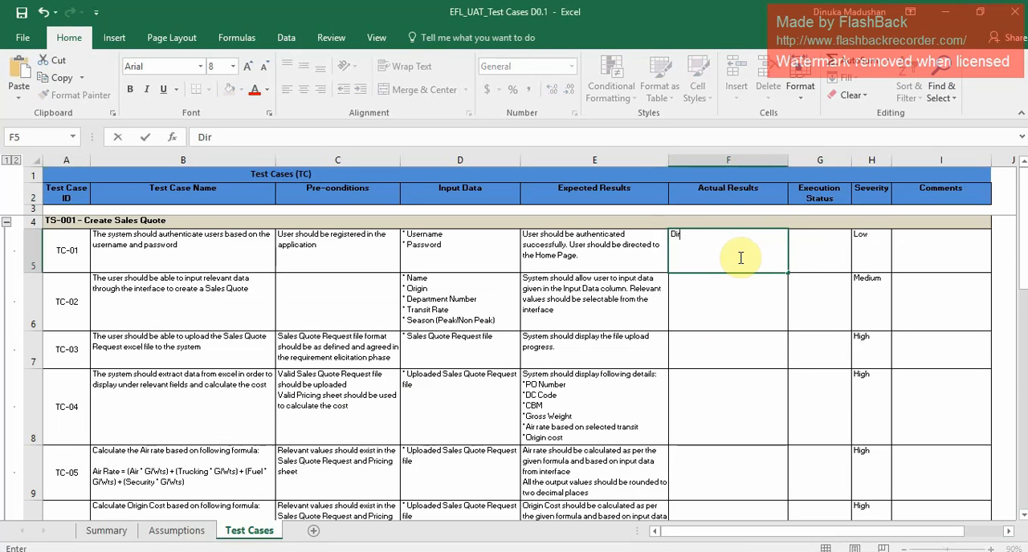
key(BackSpace)
key(BackSpace)
key(BackSpace)
text(User)
key(BackSpace)
key(BackSpace)
key(BackSpace)
key(BackSpace)
key(BackSpace)
text(User directed to the home page)
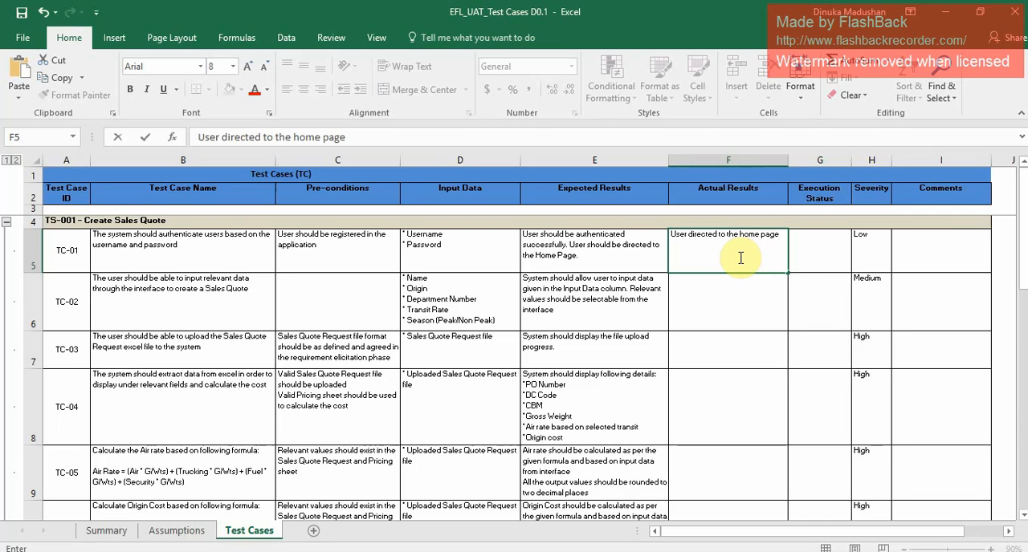
Set the execution status of TC-01 to Passed.
key(Tab)
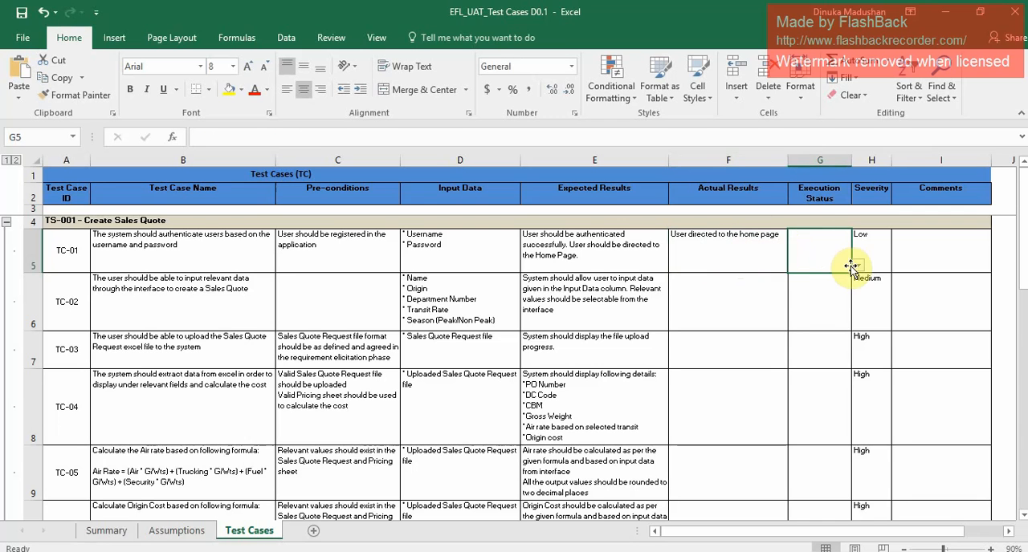
click(858, 270)
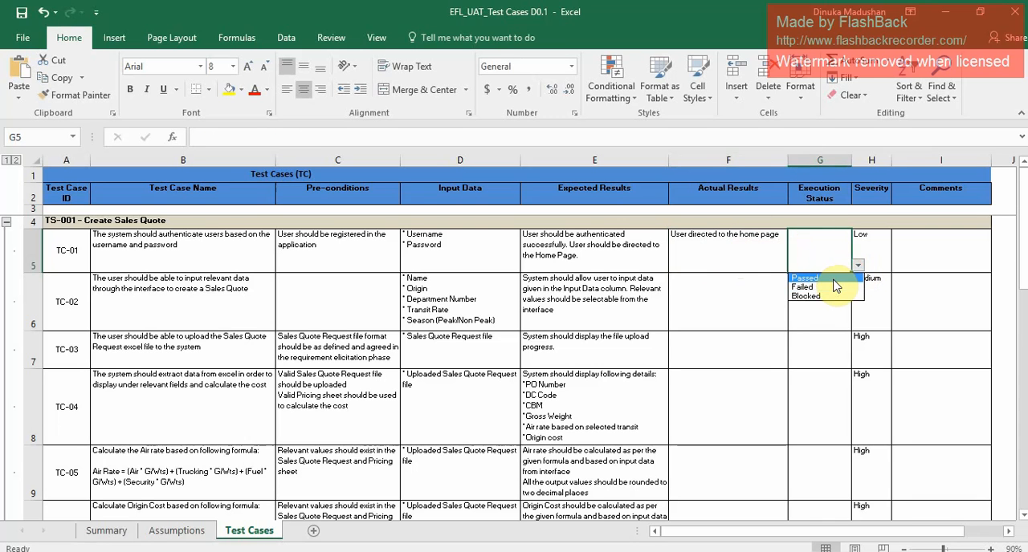
click(833, 279)
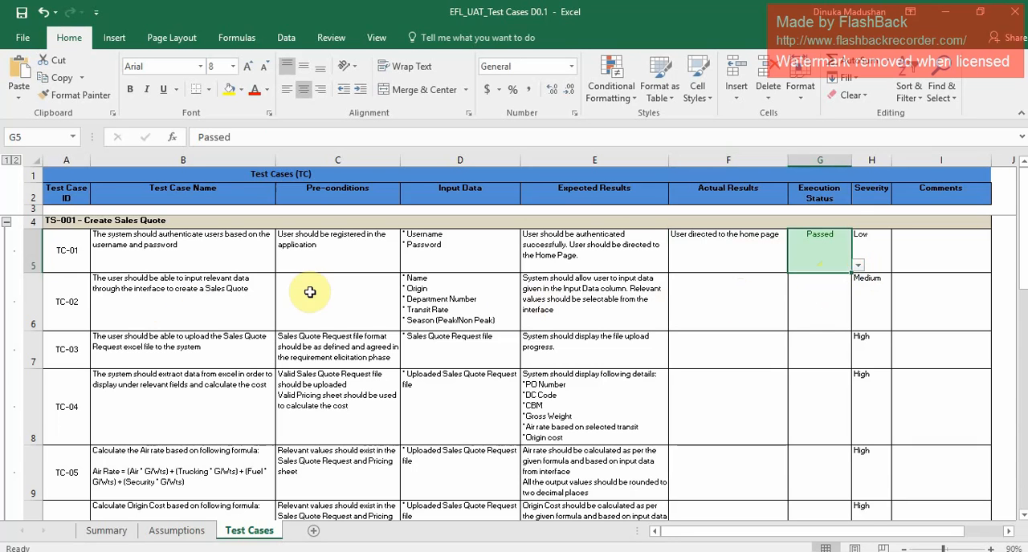
For TC-02, switch to the EFL System in Chrome and name the new sales quote "UAT Sales Quote".
click(69, 303)
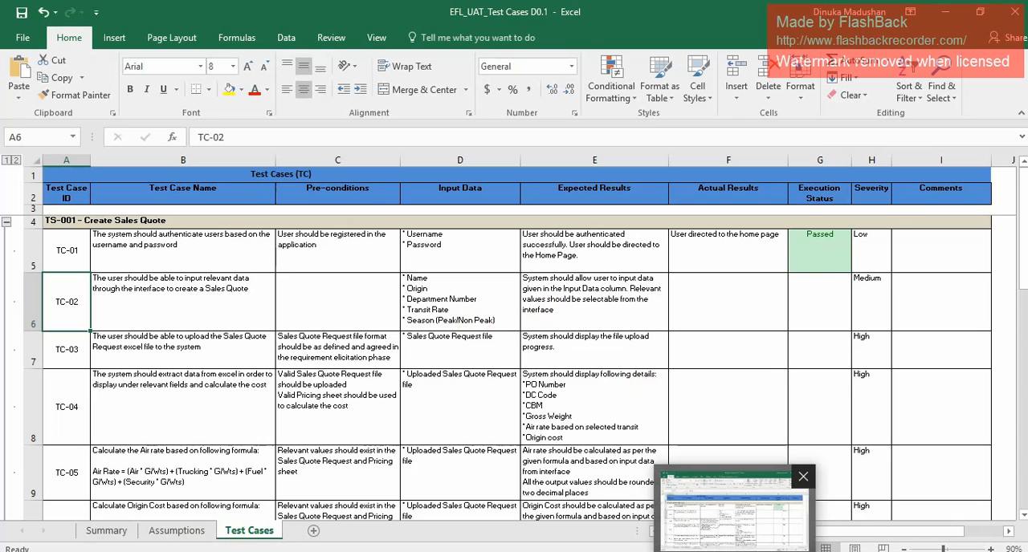
click(472, 550)
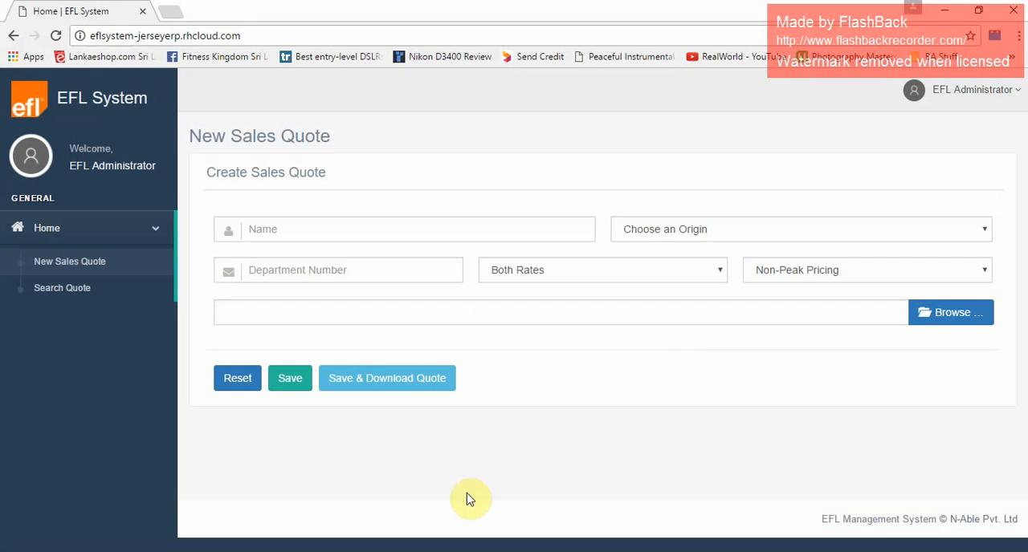
click(429, 228)
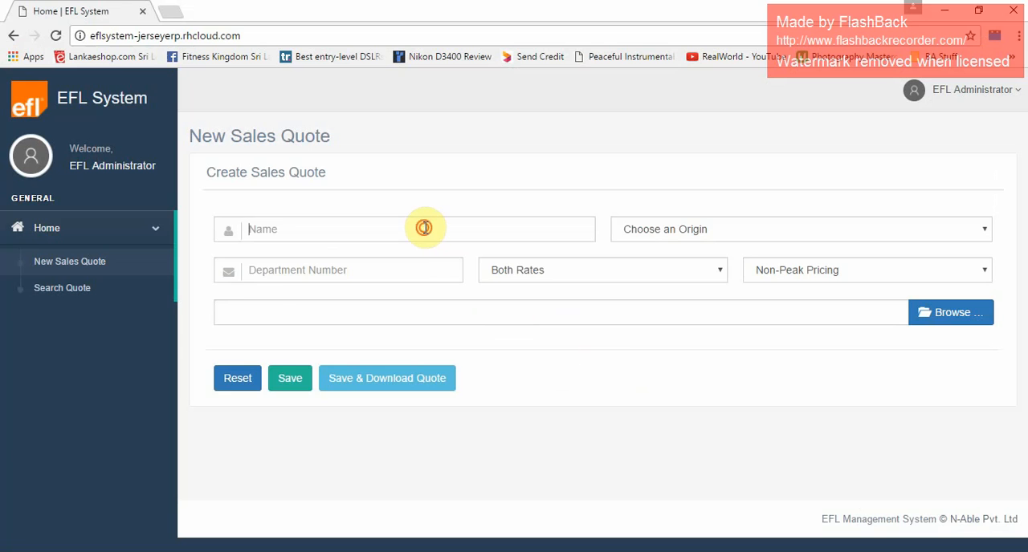
text(UAT SAles Qu)
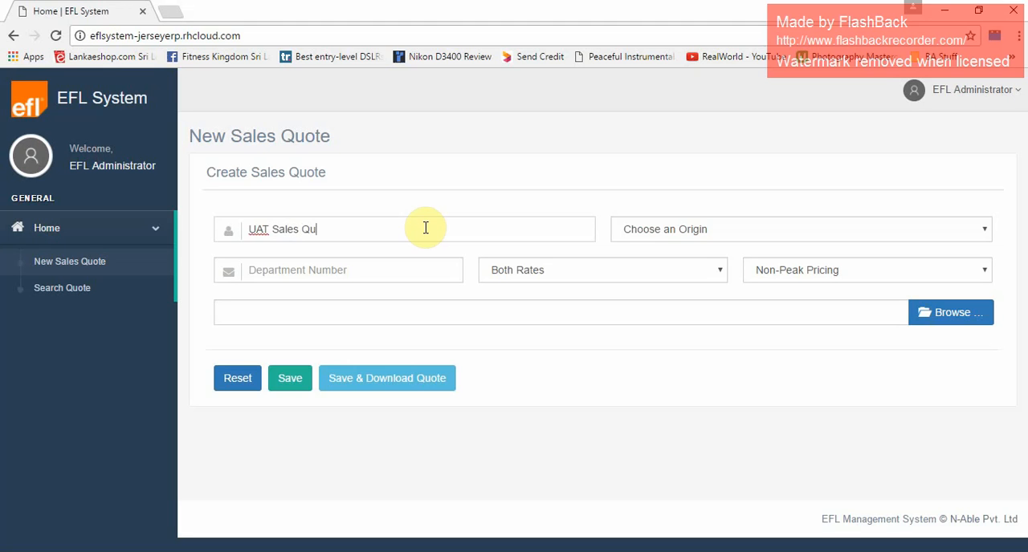
text(ote)
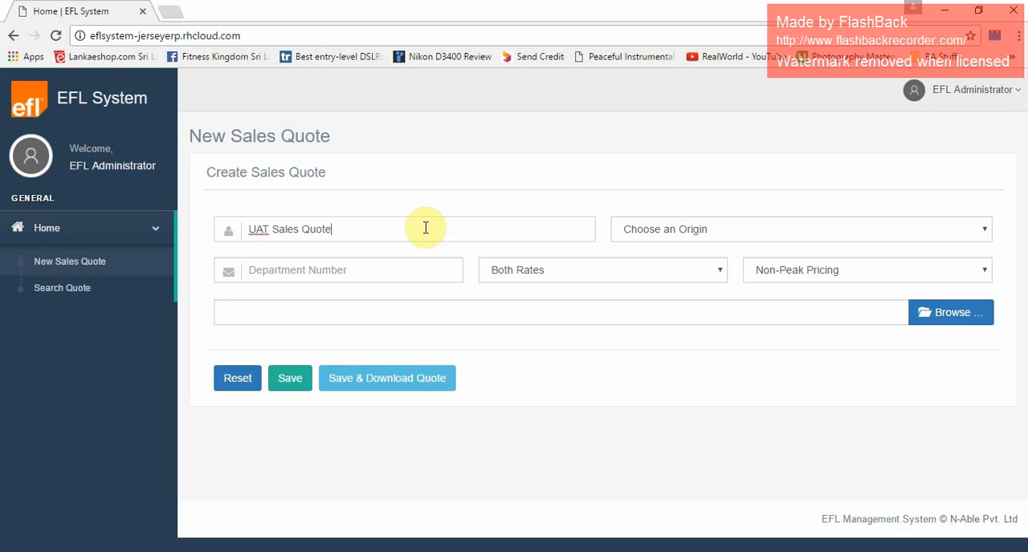
Set the quote's origin to Hong Kong and its department number to 455.
click(652, 233)
click(656, 263)
click(393, 266)
text(455)
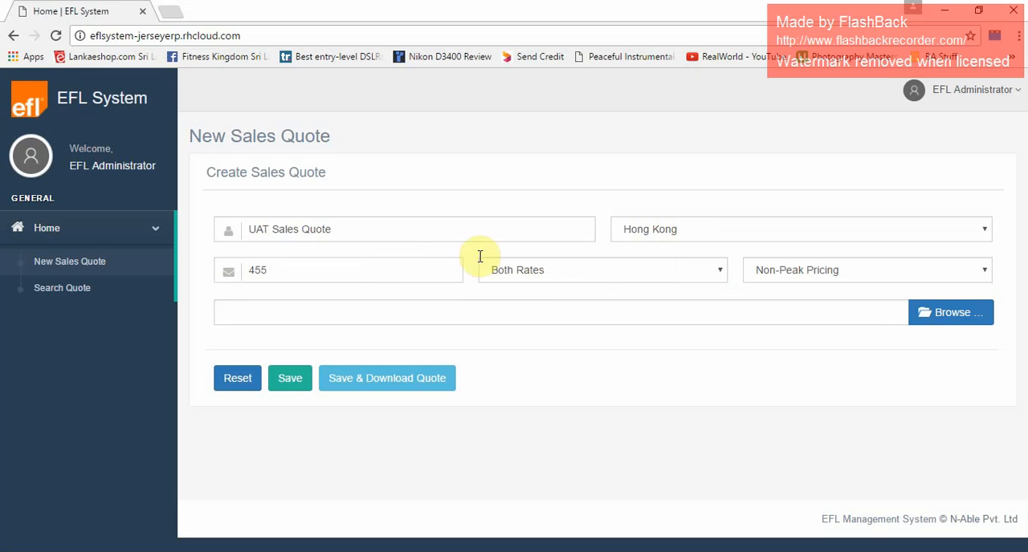
Check the transit rate options, keeping Both Rates, and choose Non-Peak Pricing for the season.
click(545, 278)
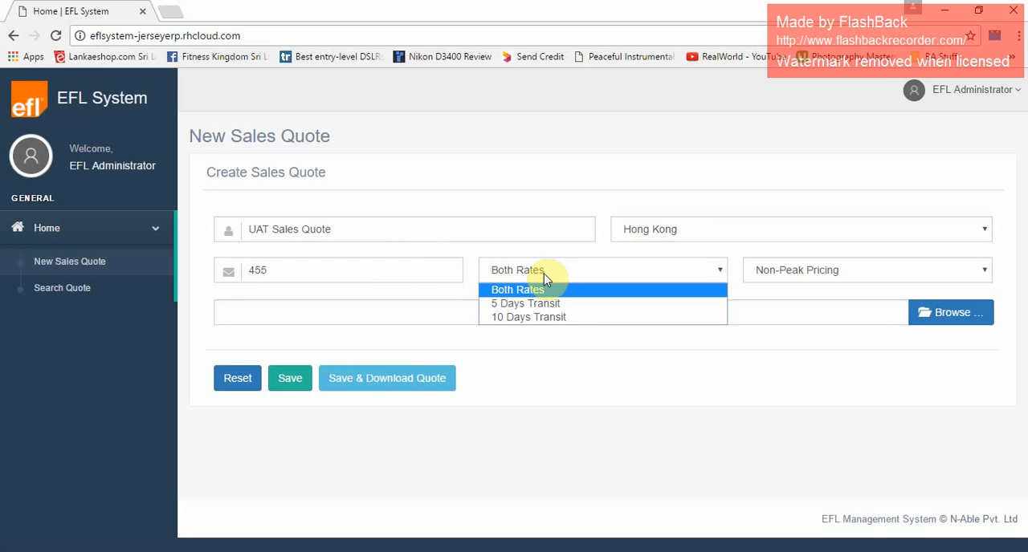
click(544, 274)
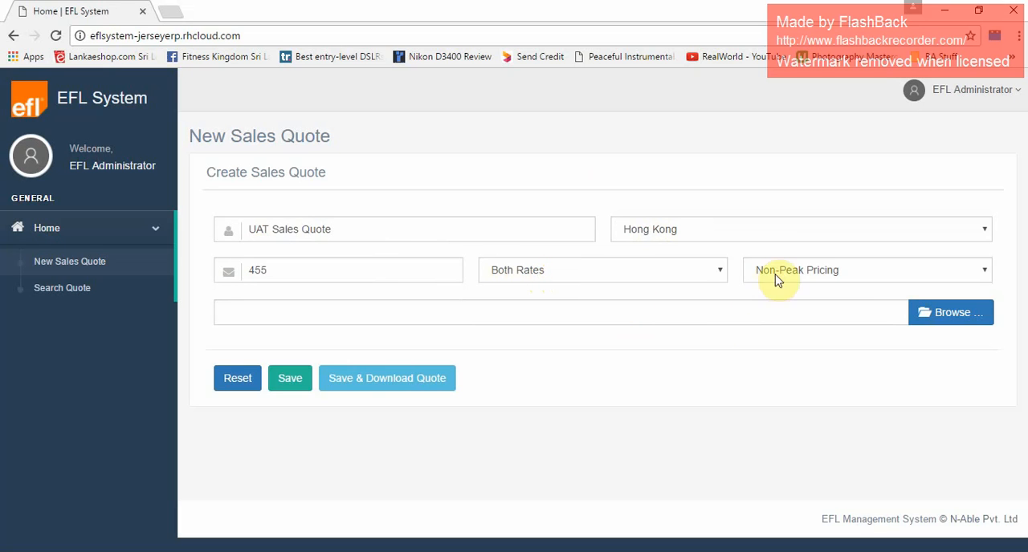
click(819, 276)
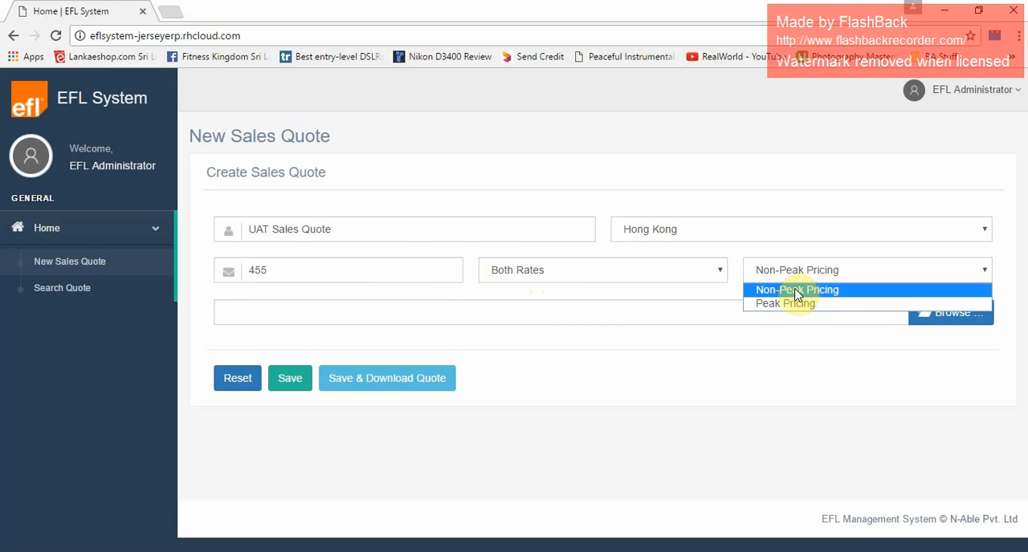
click(789, 293)
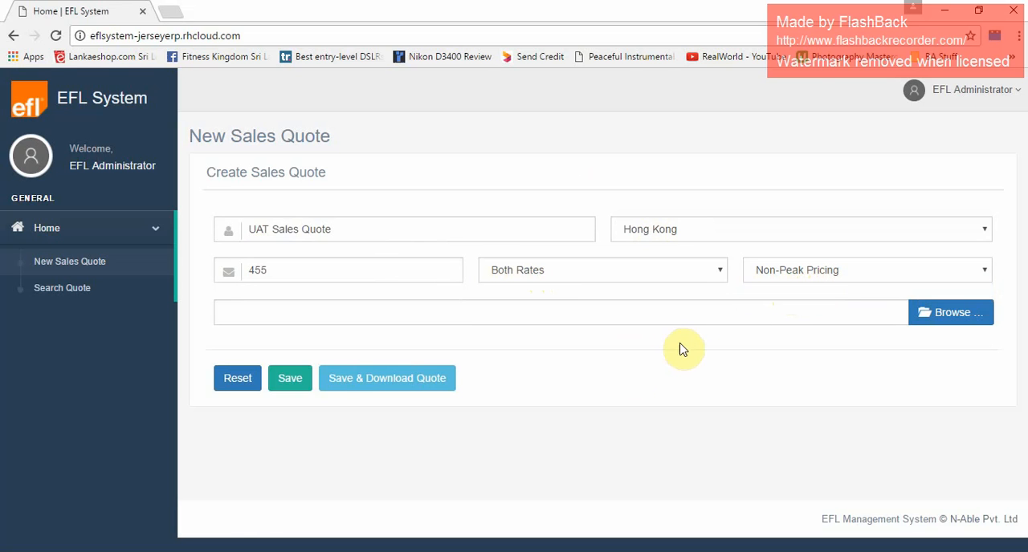
Switch to the test case workbook in Excel and enter "User input is successful" as the actual result of TC-02.
key(alt+Tab)
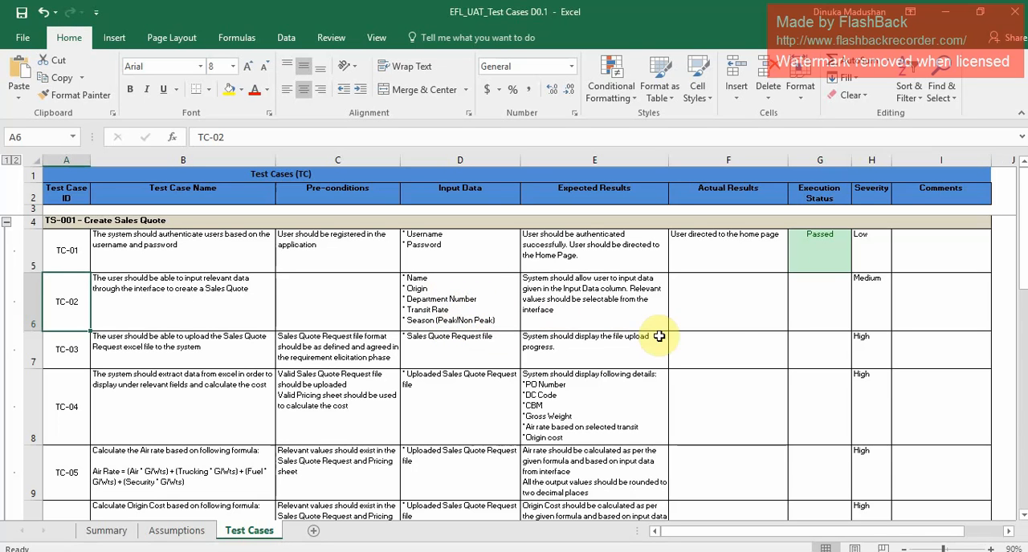
click(731, 321)
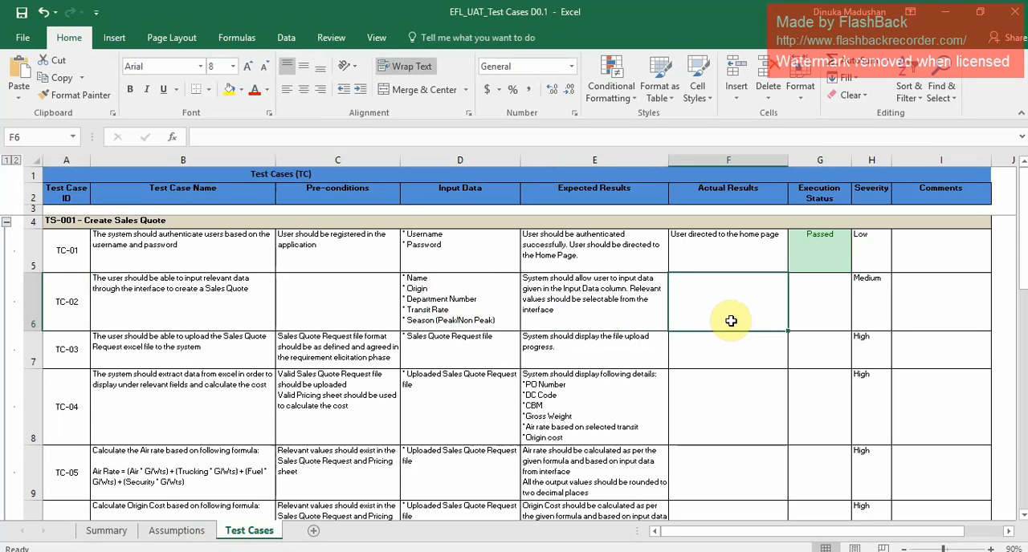
text(User)
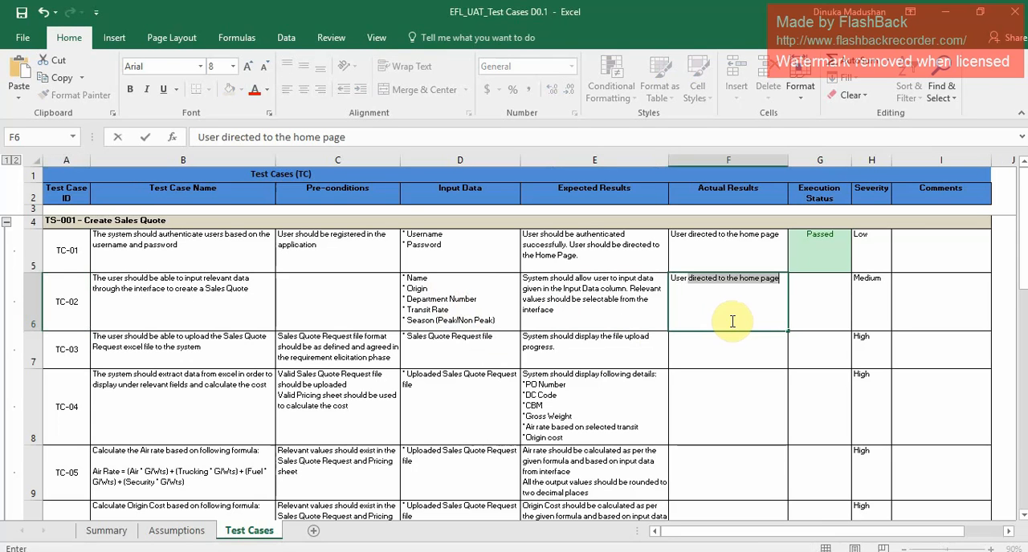
text( input is)
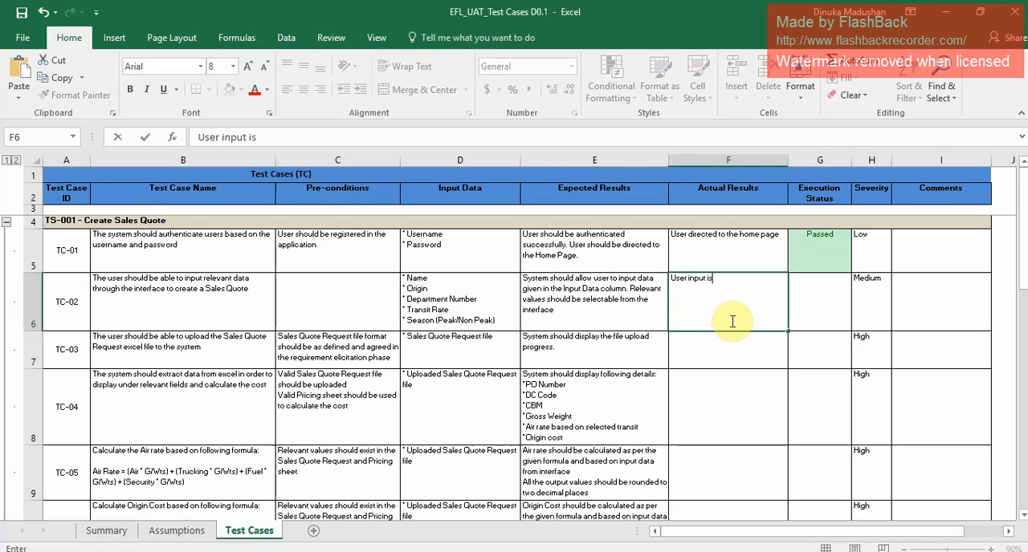
text( successful)
Set the execution status of TC-02 to Passed.
click(836, 297)
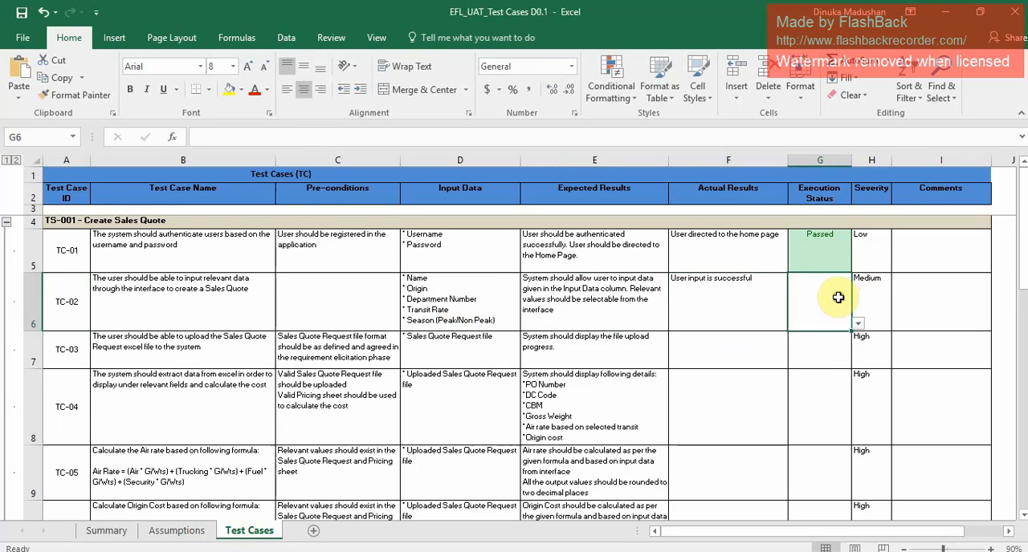
click(857, 322)
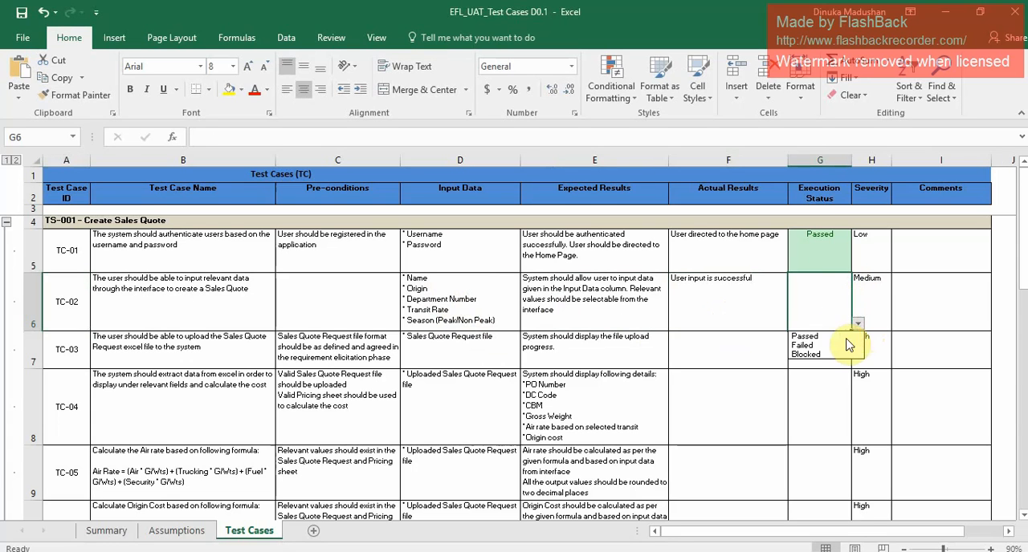
click(819, 337)
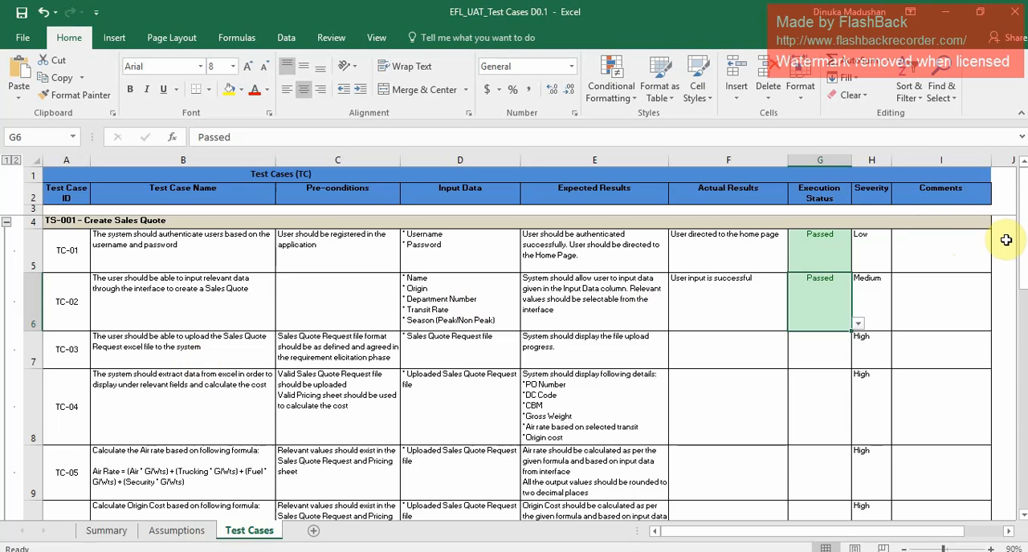
For TC-03, switch to the EFL System in Chrome and upload the "Airfreight_Request Template - Canada D27" Excel file to the sales quote.
drag(1021, 263, 1024, 297)
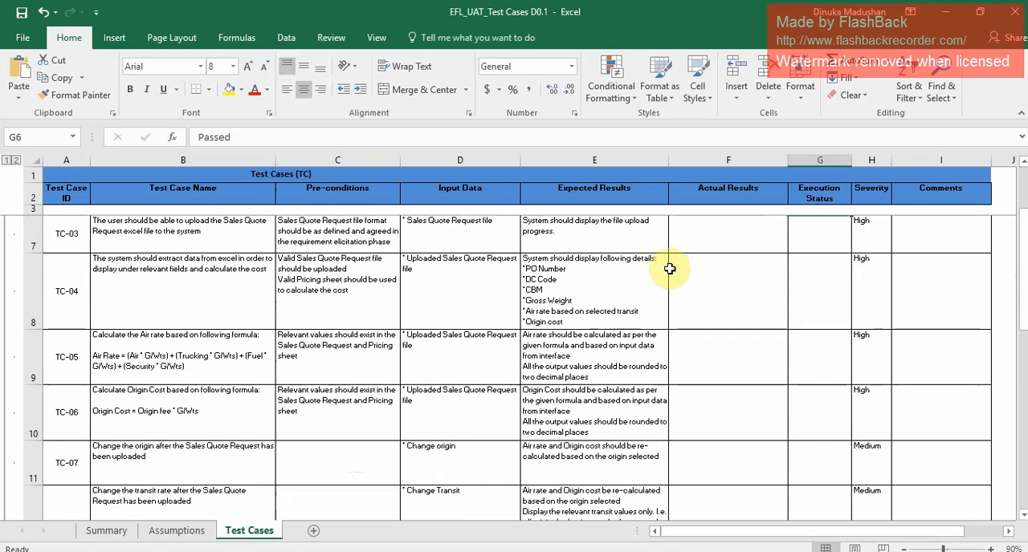
click(176, 248)
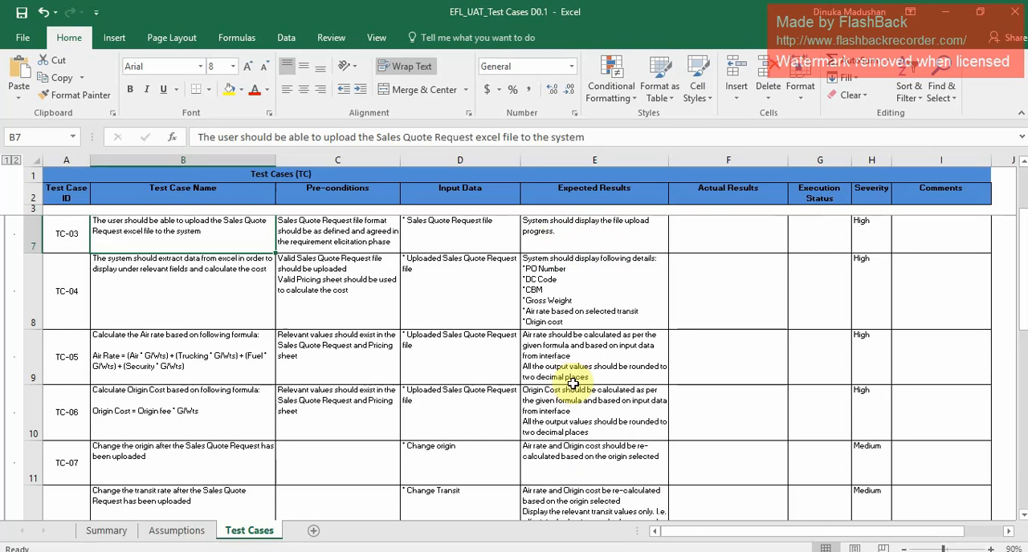
key(alt+Tab)
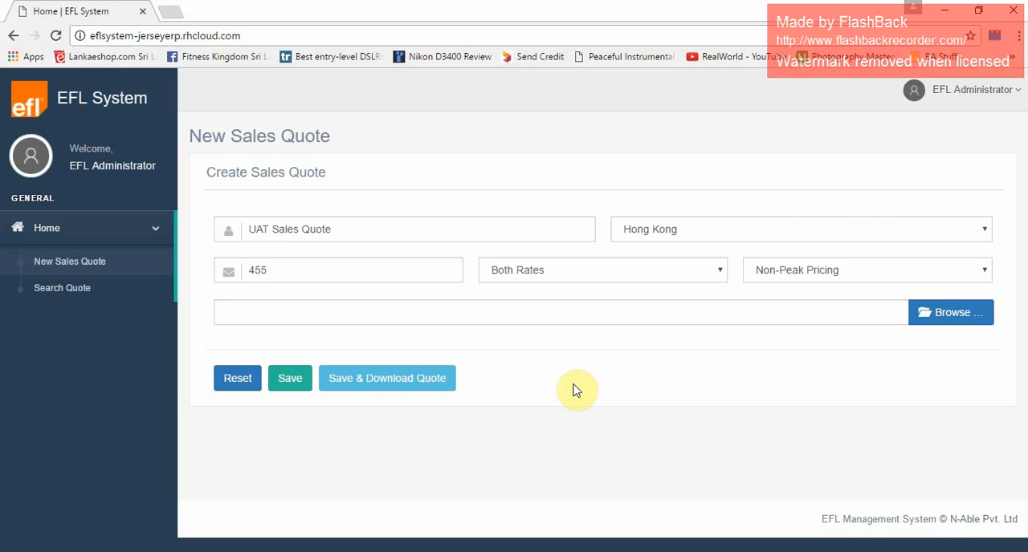
click(928, 313)
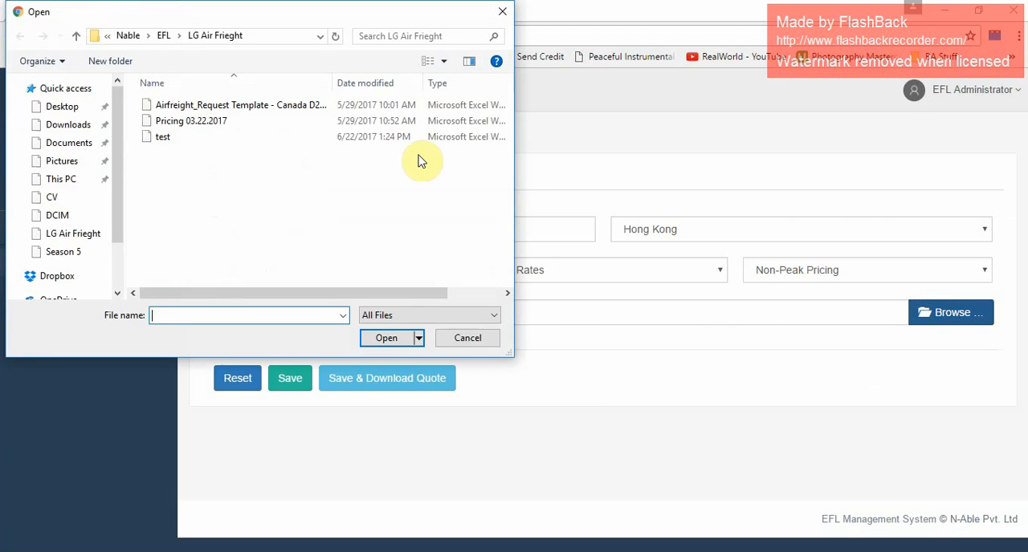
click(274, 105)
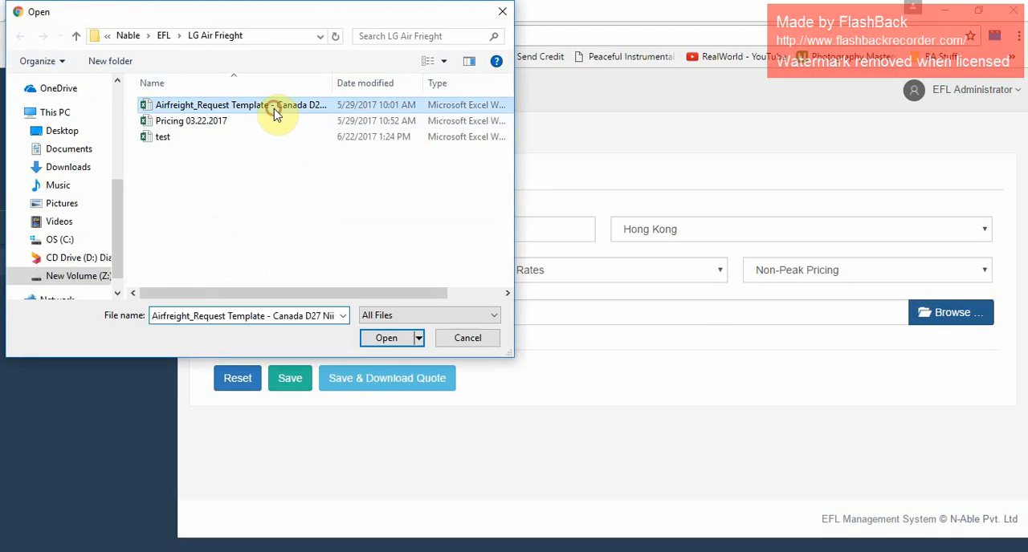
click(383, 337)
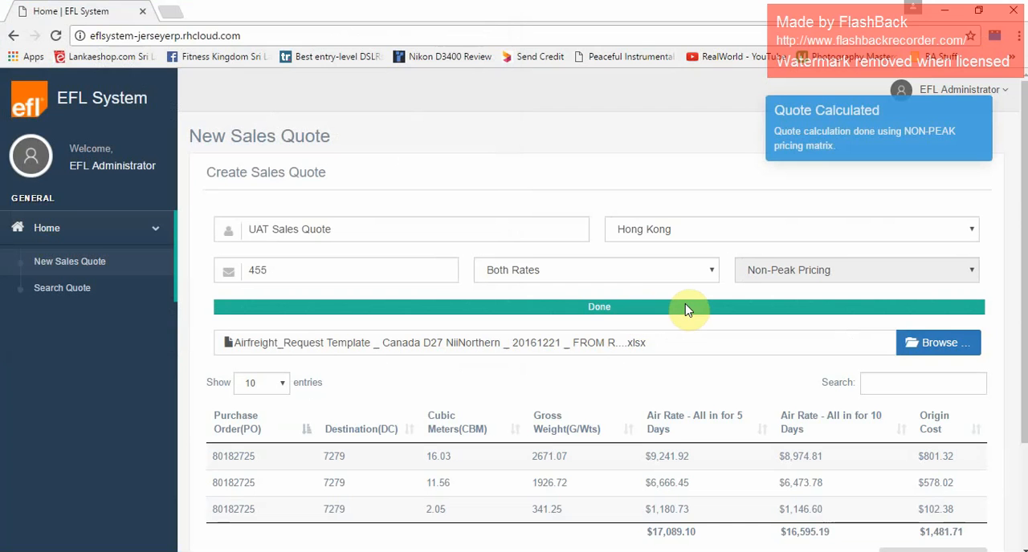
Return to the Excel workbook and enter "File uploaded successfully" as the actual result of TC-03.
key(alt+Tab)
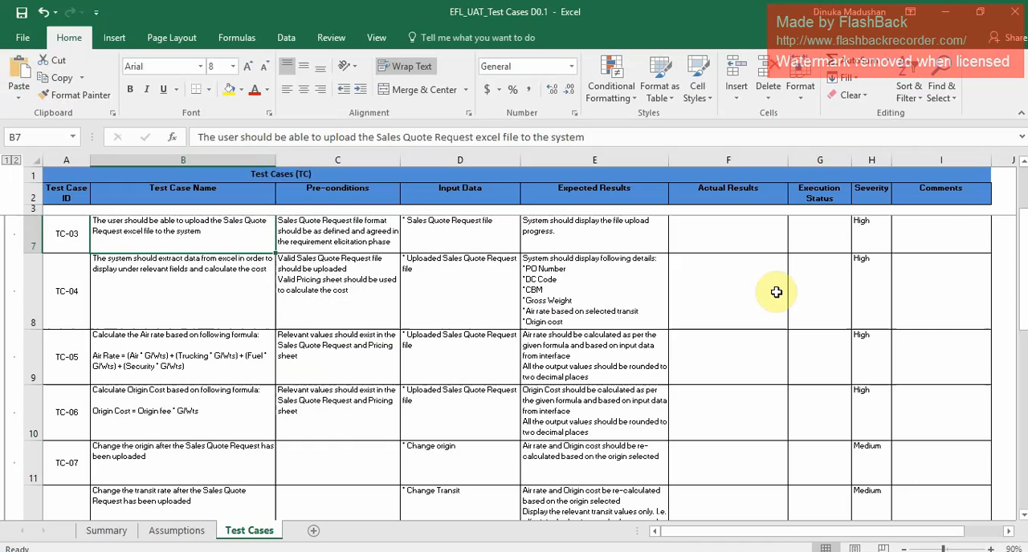
click(752, 239)
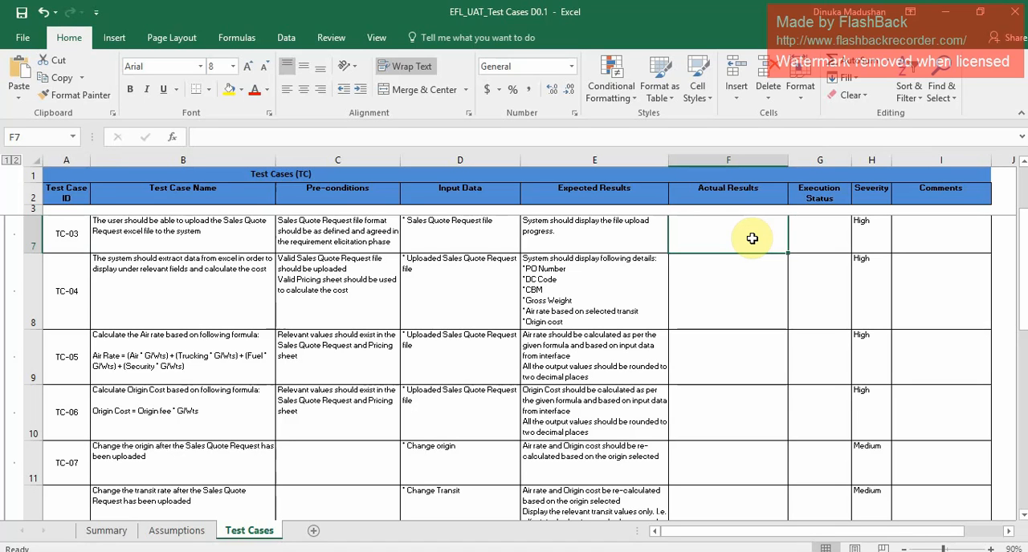
text(Fl)
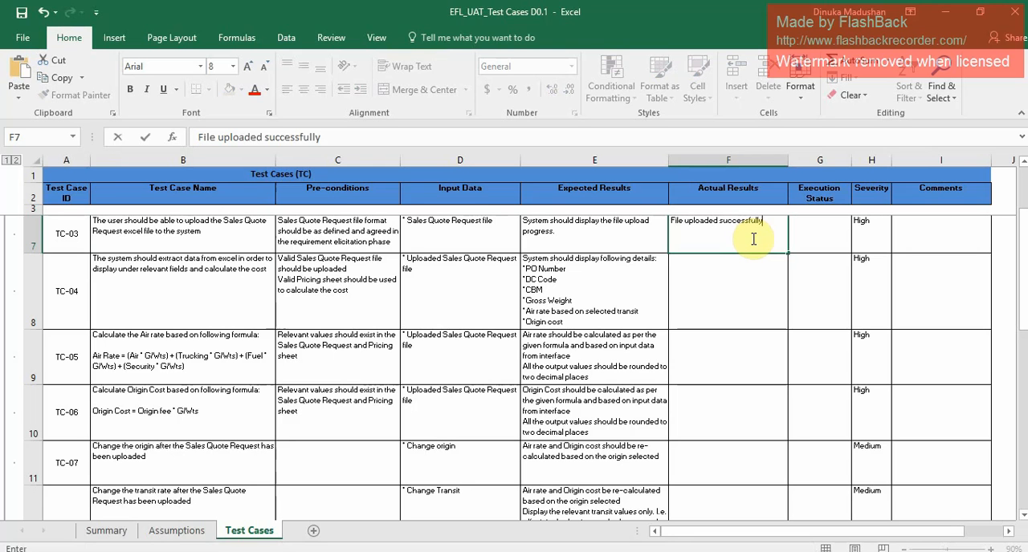
Set the execution status of TC-03 to Passed.
click(827, 229)
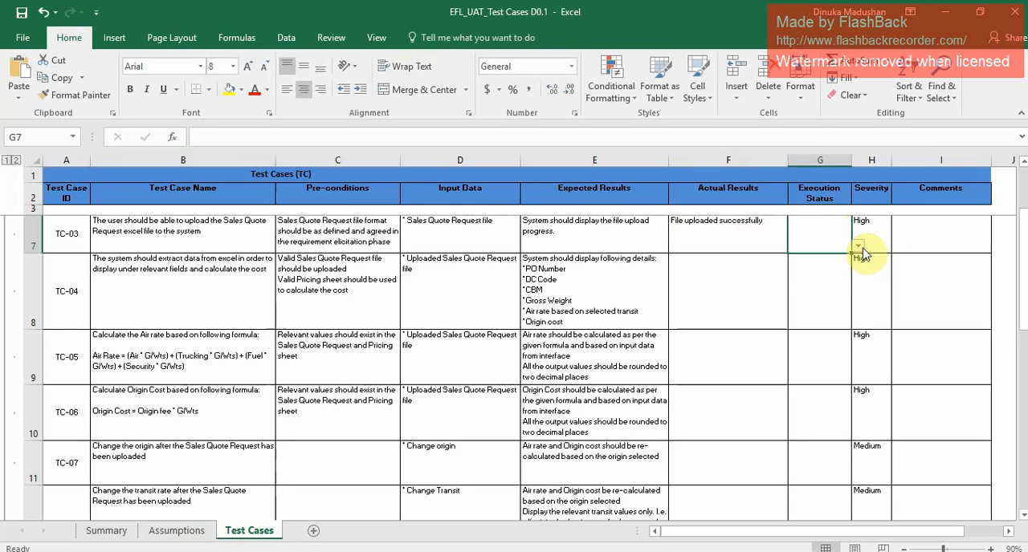
click(859, 247)
click(839, 259)
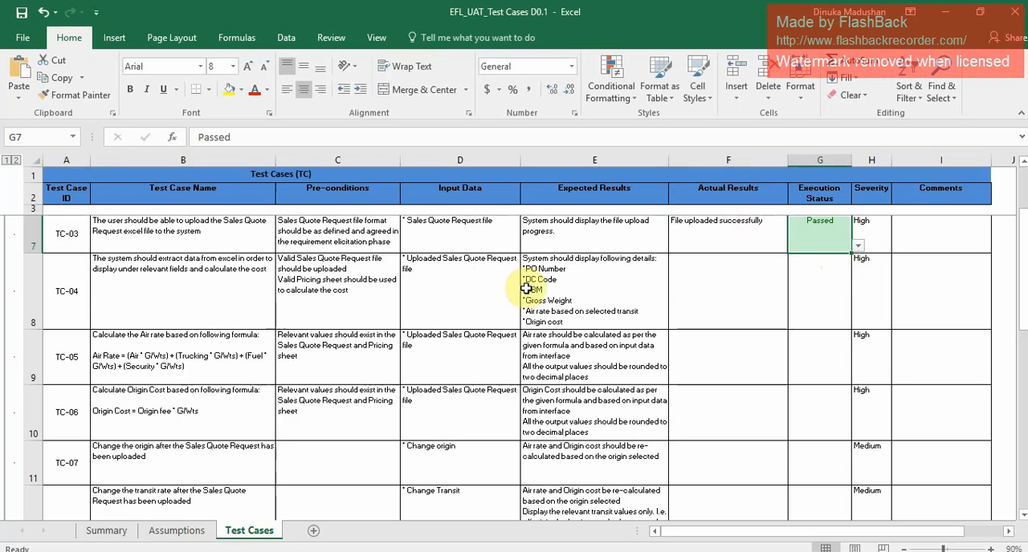
Compare TC-04's expected details (PO number, DC code, CBM, gross weight, air rate, origin cost) with the calculated quote table in the EFL System.
click(79, 283)
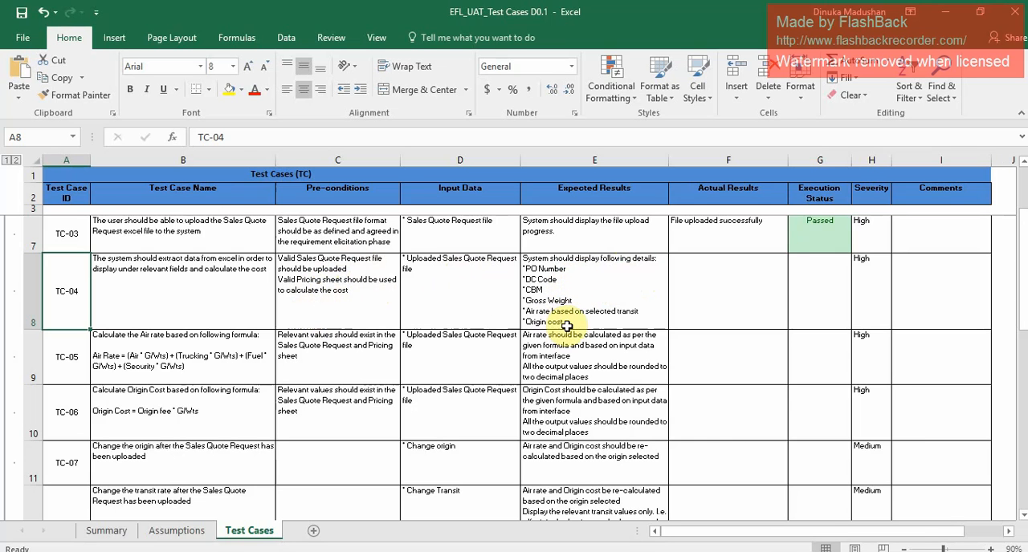
key(alt+Tab)
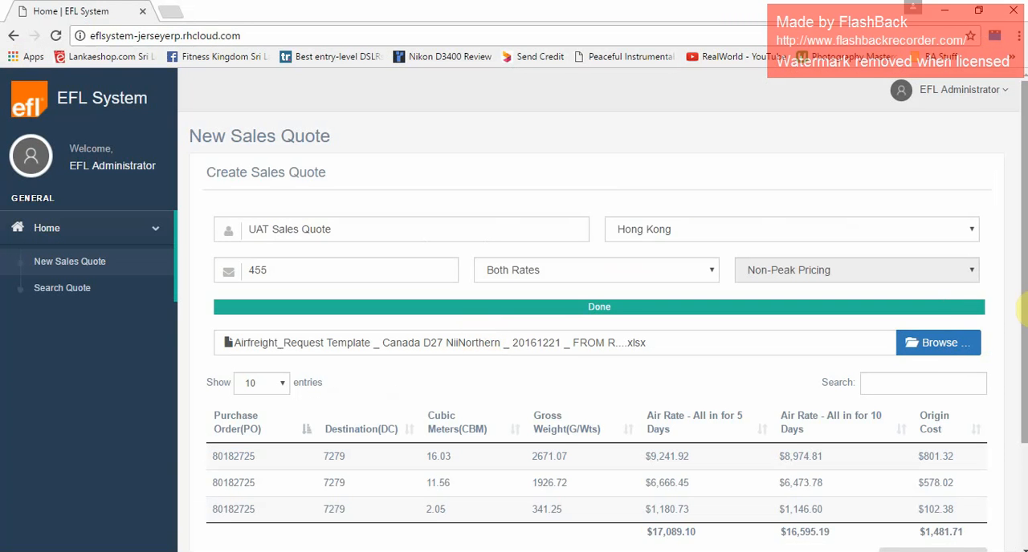
drag(1023, 313, 1024, 389)
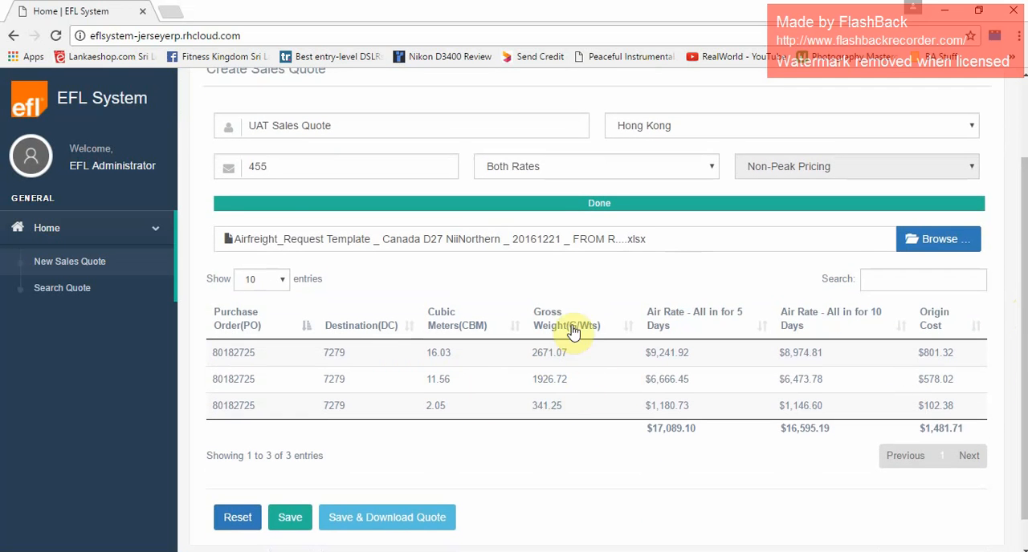
key(alt+Tab)
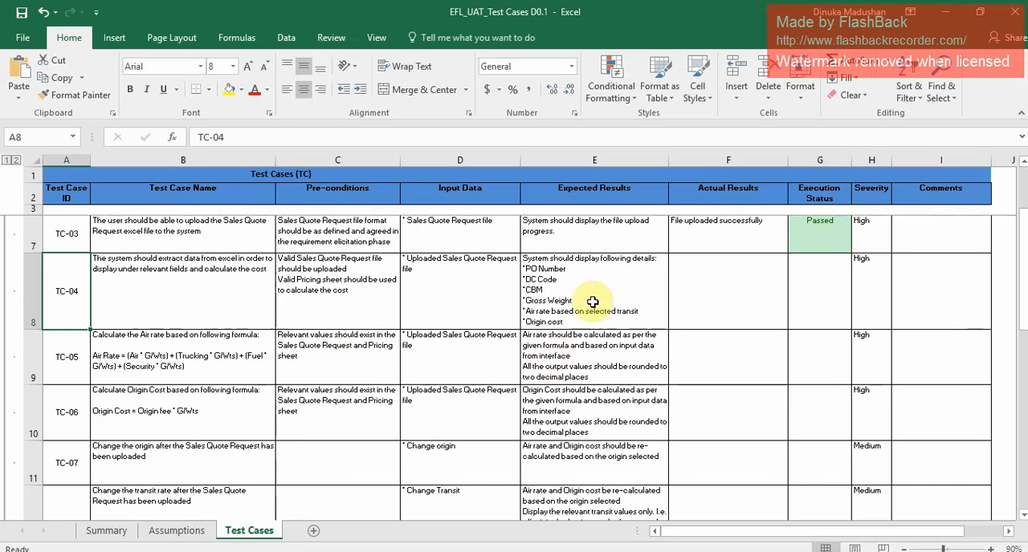
key(alt+Tab)
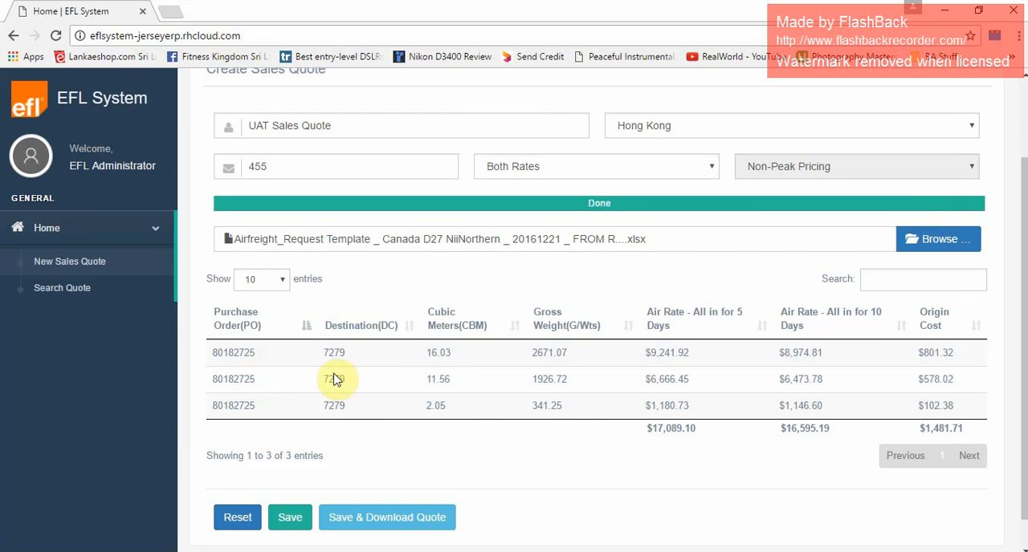
key(alt+Tab)
key(alt+Tab)
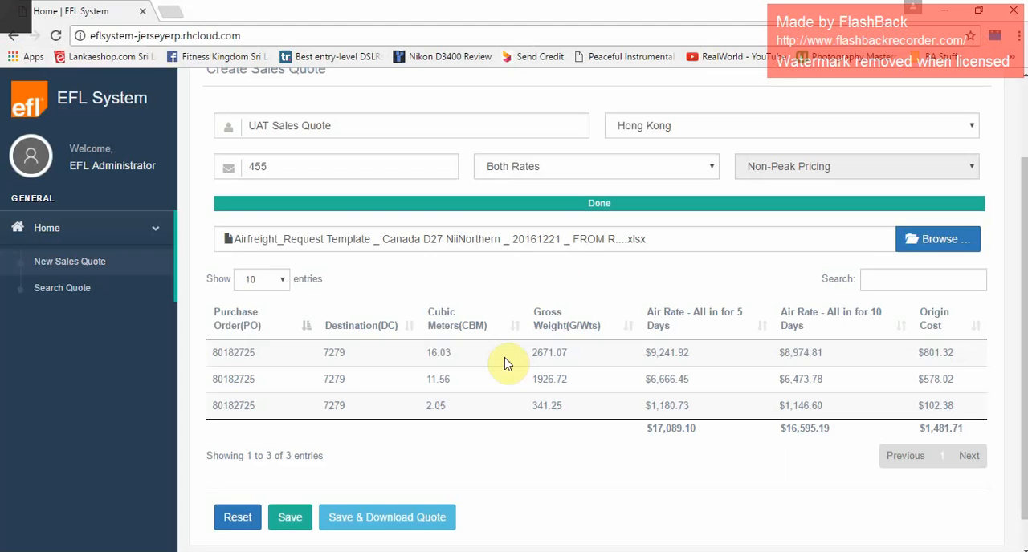
key(alt+Tab)
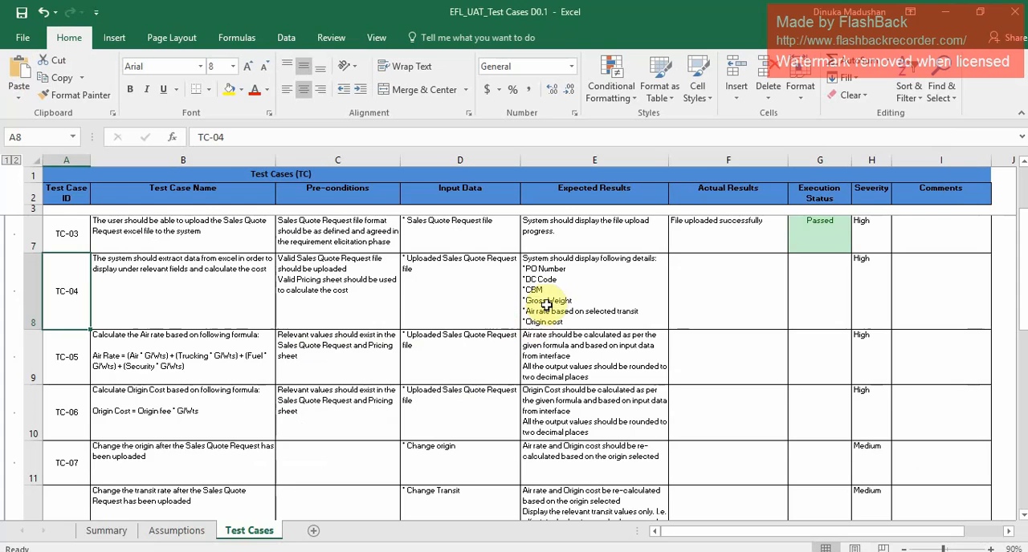
key(alt+Tab)
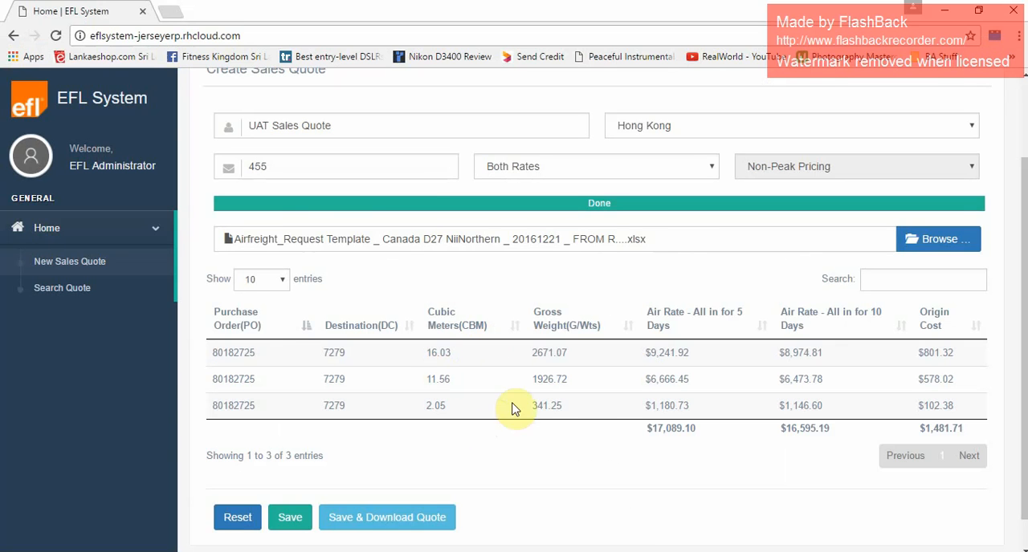
key(alt+Tab)
key(alt+Tab)
key(alt+Tab)
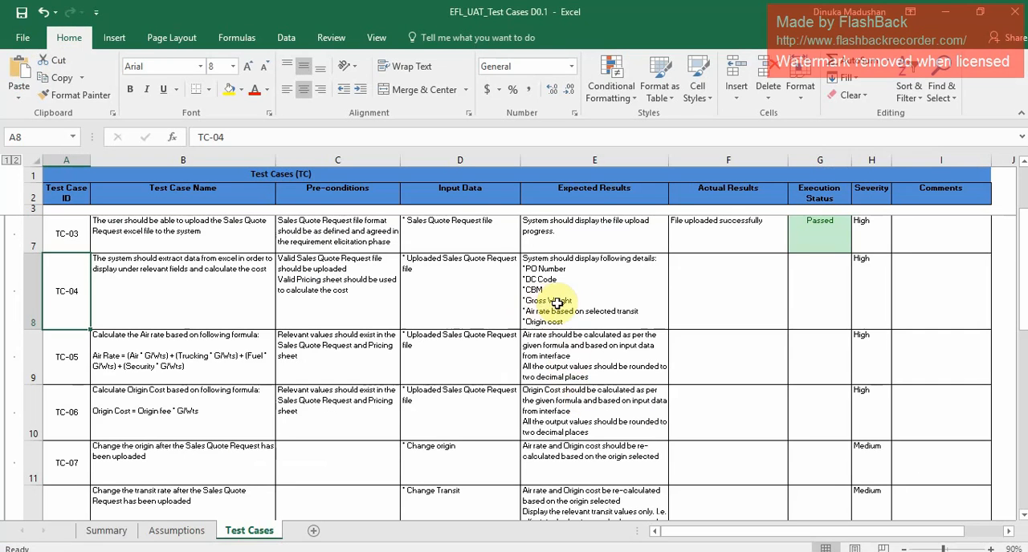
key(alt+Tab)
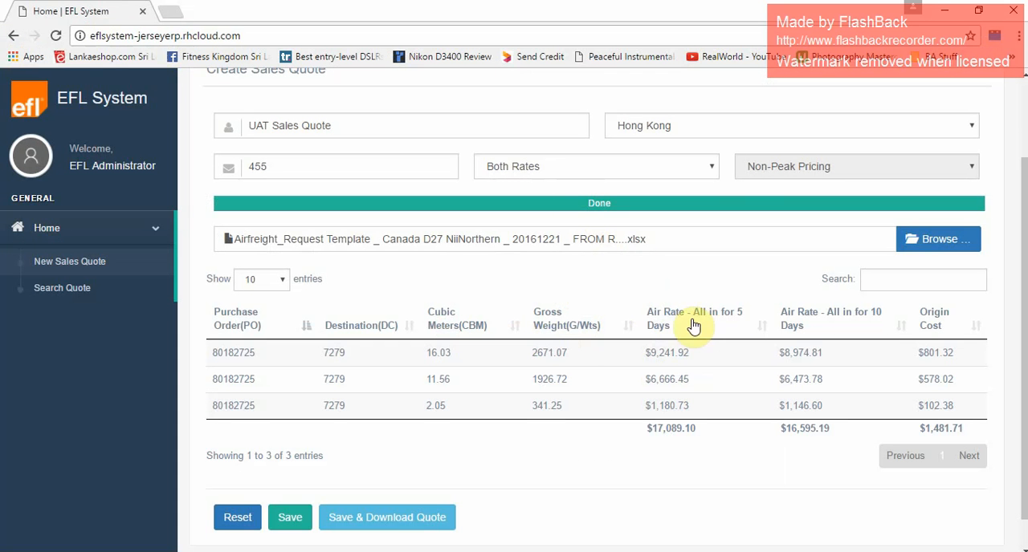
key(alt+Tab)
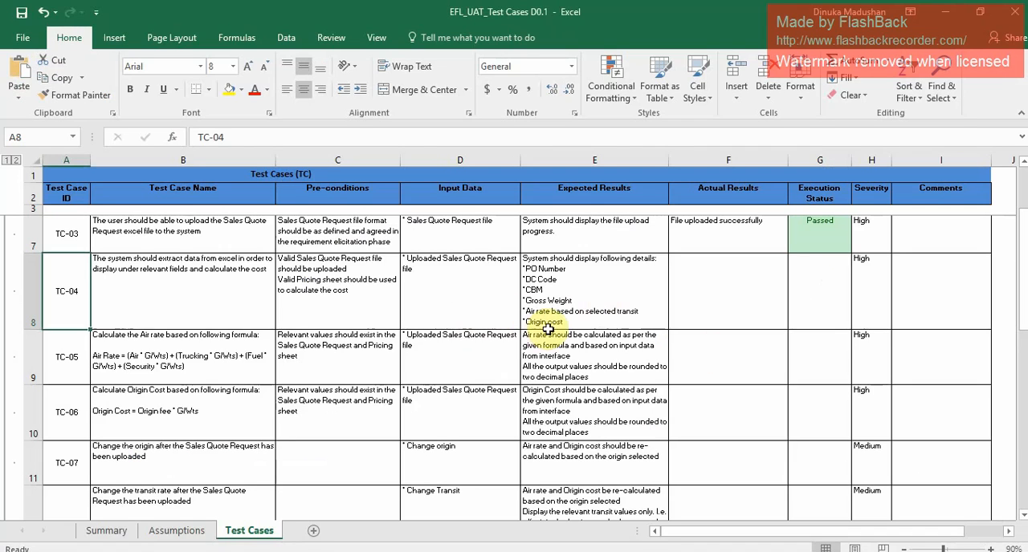
key(alt+Tab)
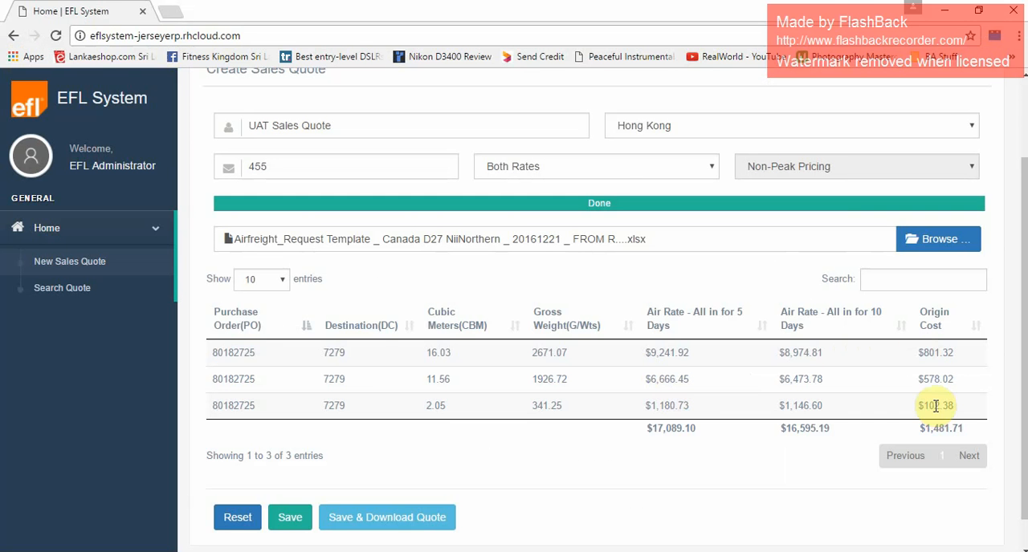
In the Excel workbook, enter "System is able to extract data from excel sheet successfully" as the actual result of TC-04.
key(alt+Tab)
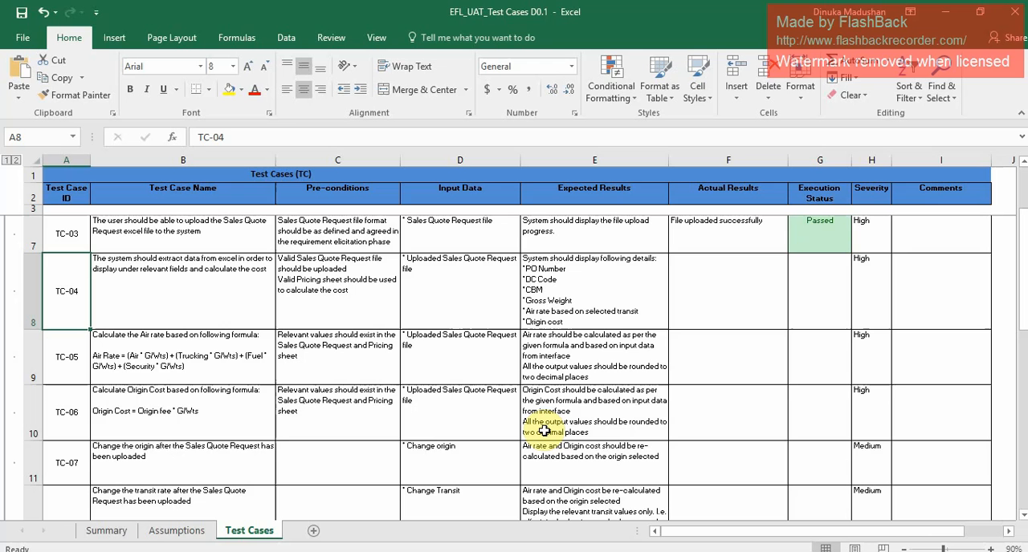
click(718, 297)
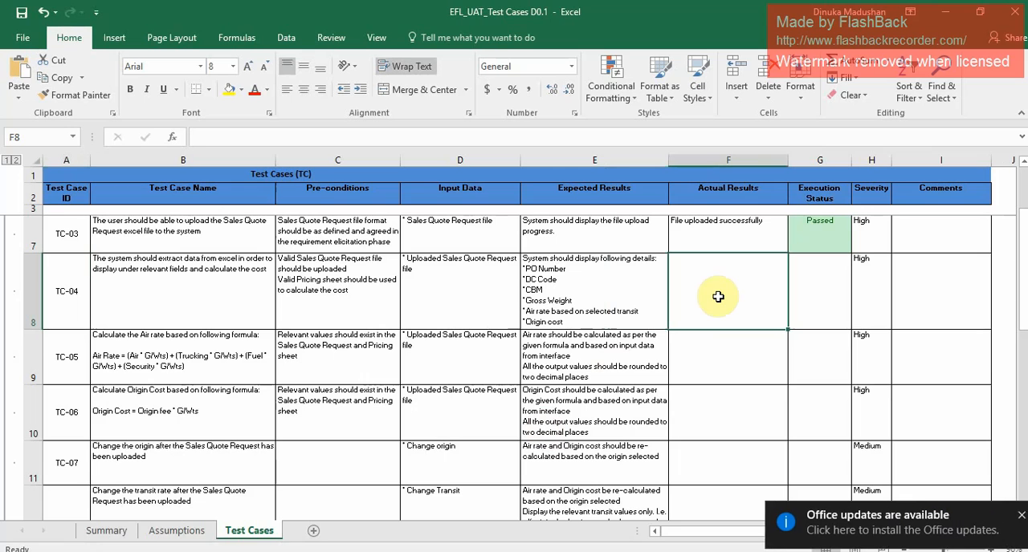
click(1017, 518)
click(725, 275)
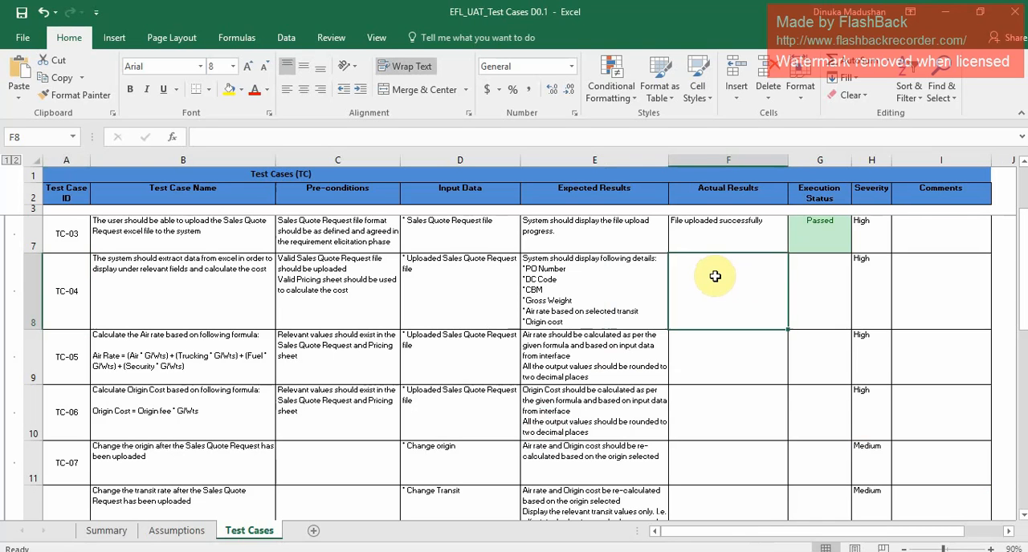
text(S)
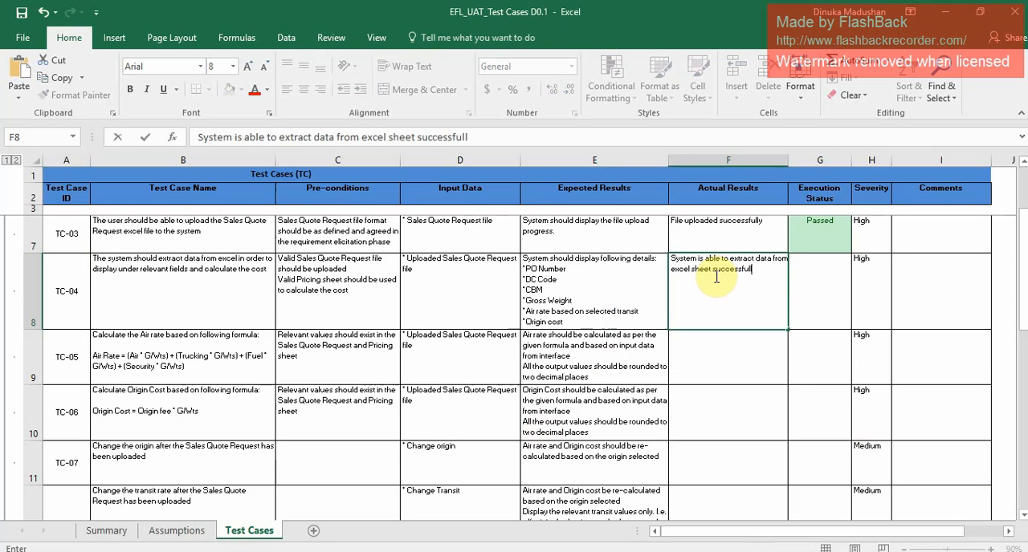
Set the execution status of TC-04 to Passed.
click(823, 317)
click(858, 323)
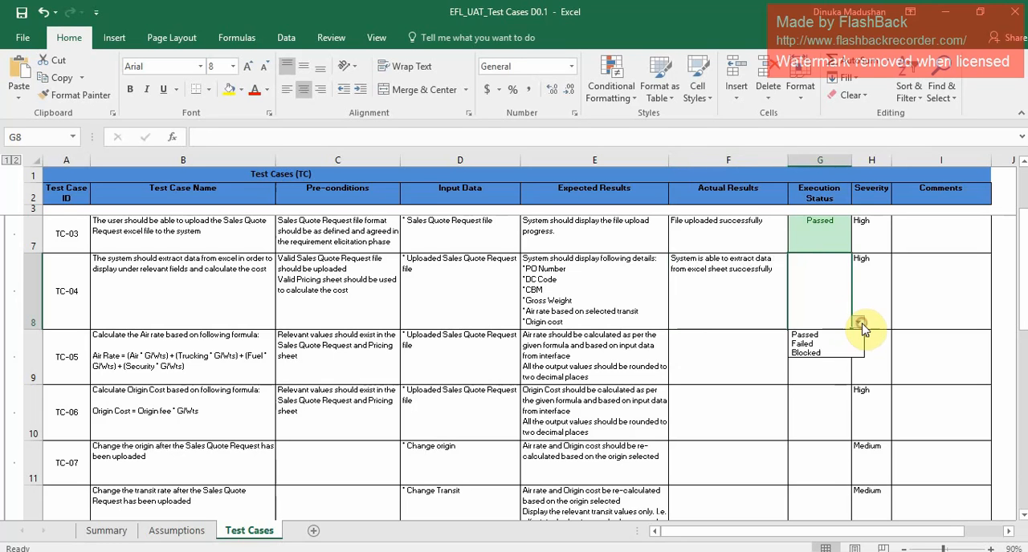
click(845, 335)
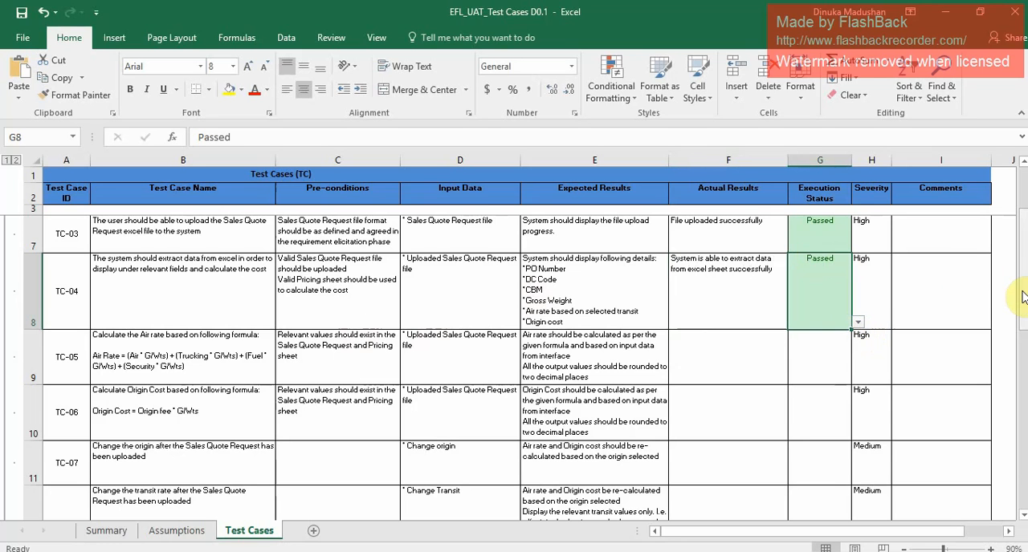
Check TC-05's air rates in the EFL System, and enter "Calculation is successful" as its actual result in the Excel workbook.
drag(1024, 297, 1025, 309)
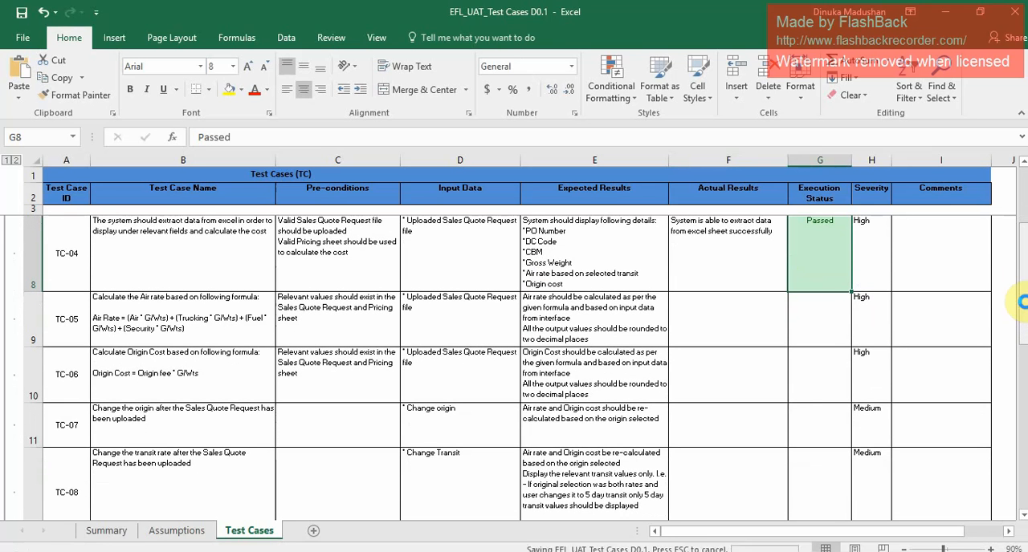
click(1023, 516)
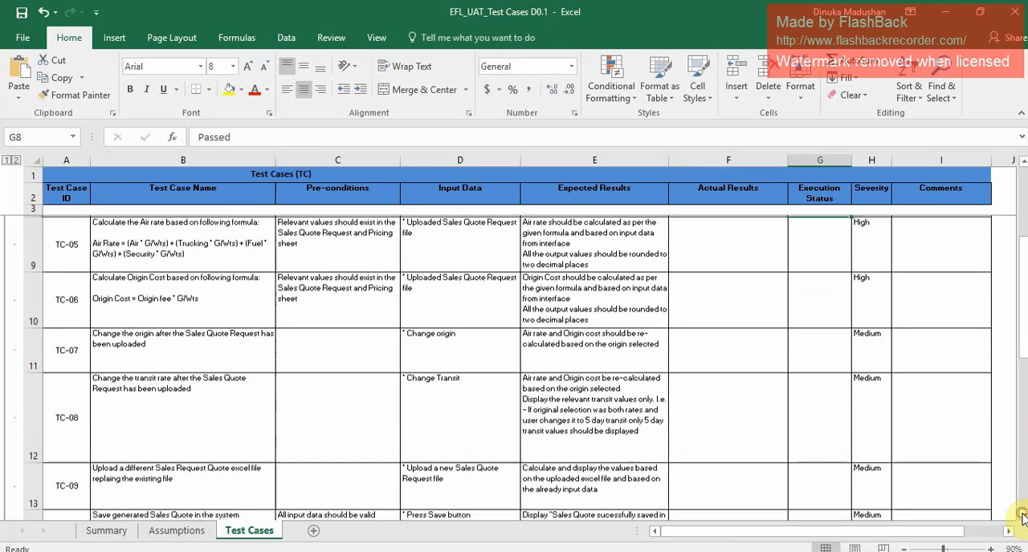
click(151, 253)
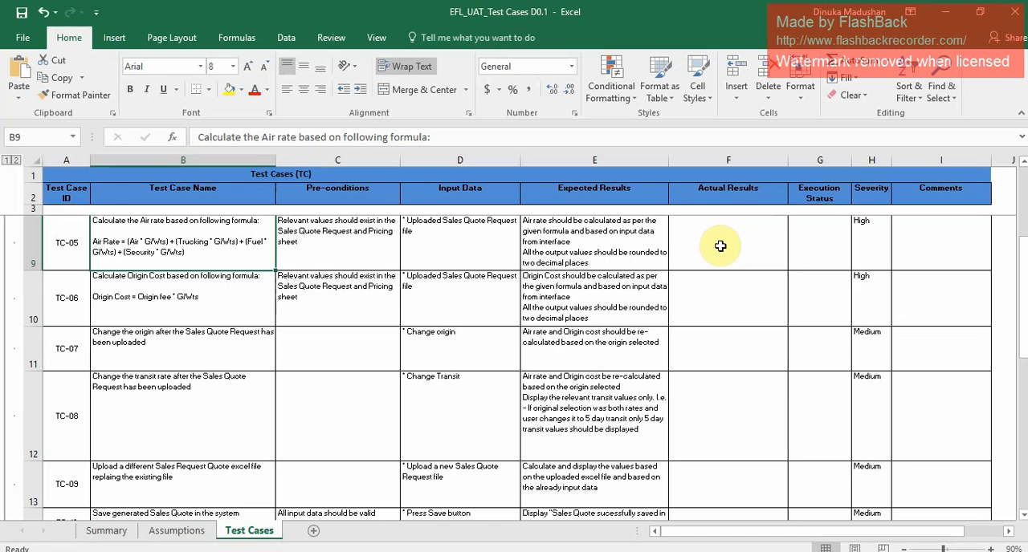
key(alt+Tab)
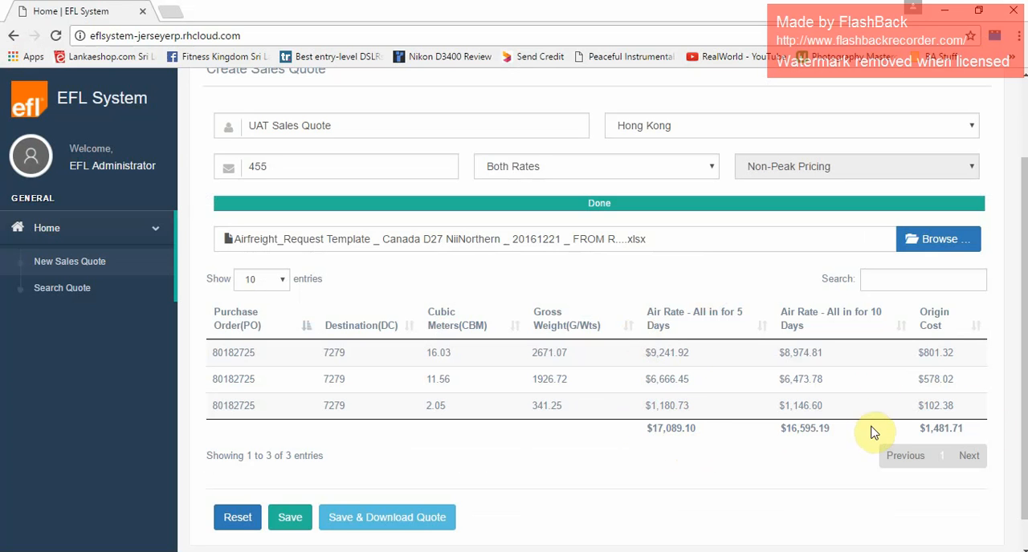
key(alt+Tab)
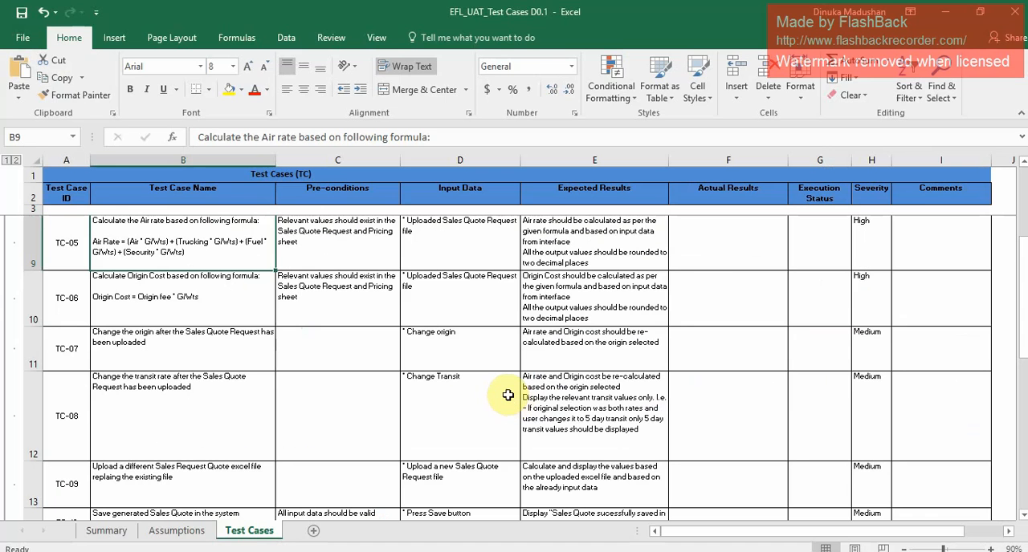
click(728, 241)
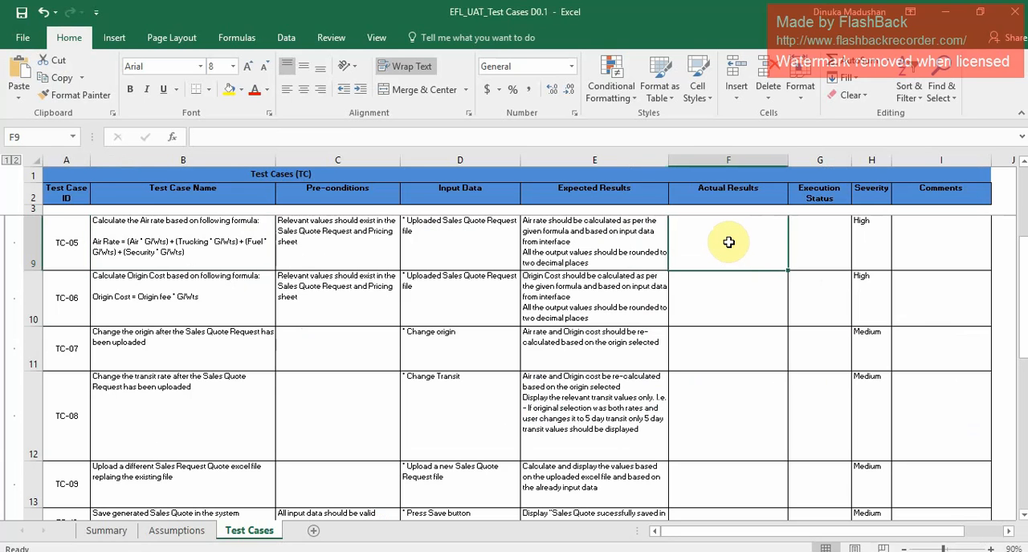
text(Cal)
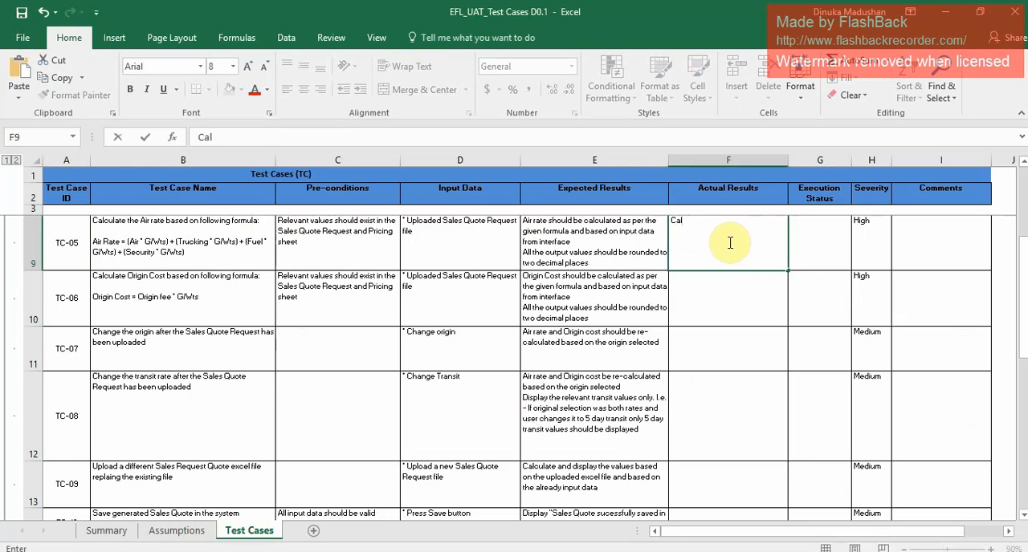
text(ion is successful)
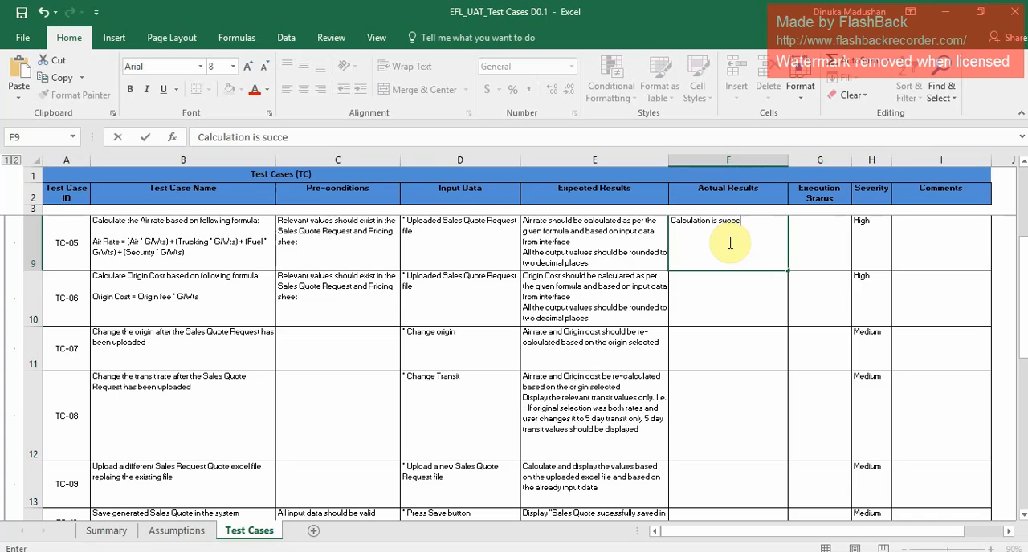
Set the execution status of TC-05 to Passed.
click(832, 254)
click(857, 264)
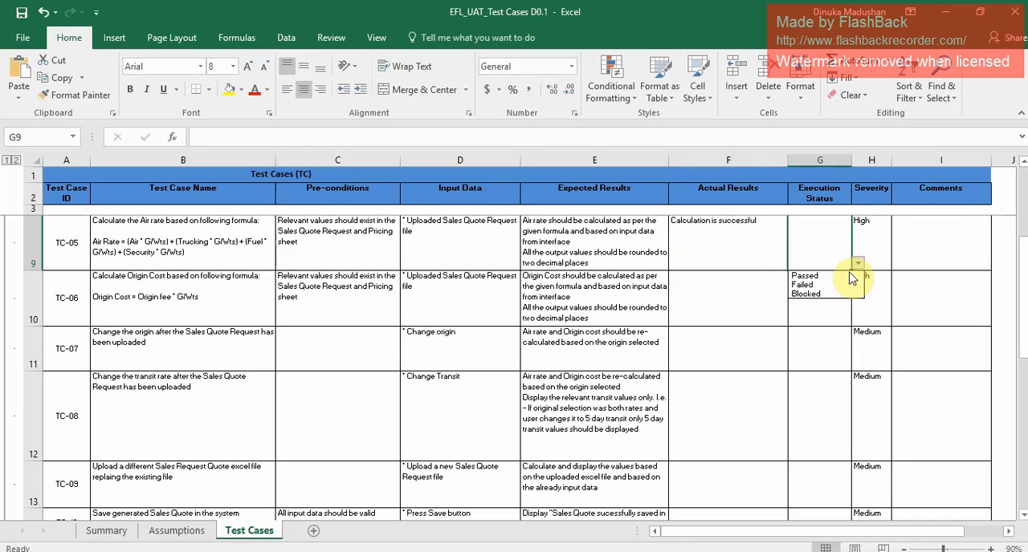
click(838, 267)
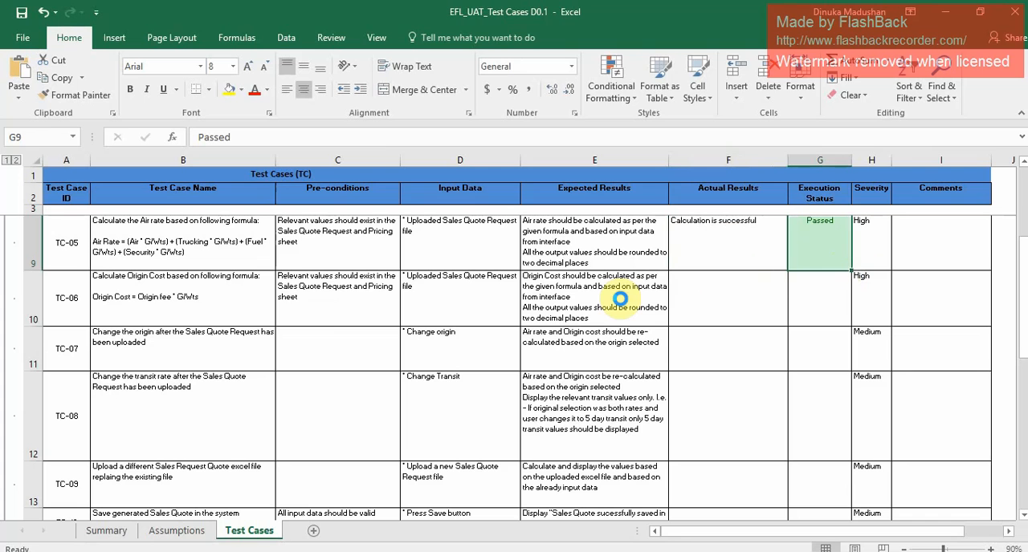
Check TC-06's origin costs in the EFL System, and copy TC-05's actual result into TC-06 in the Excel workbook.
click(165, 295)
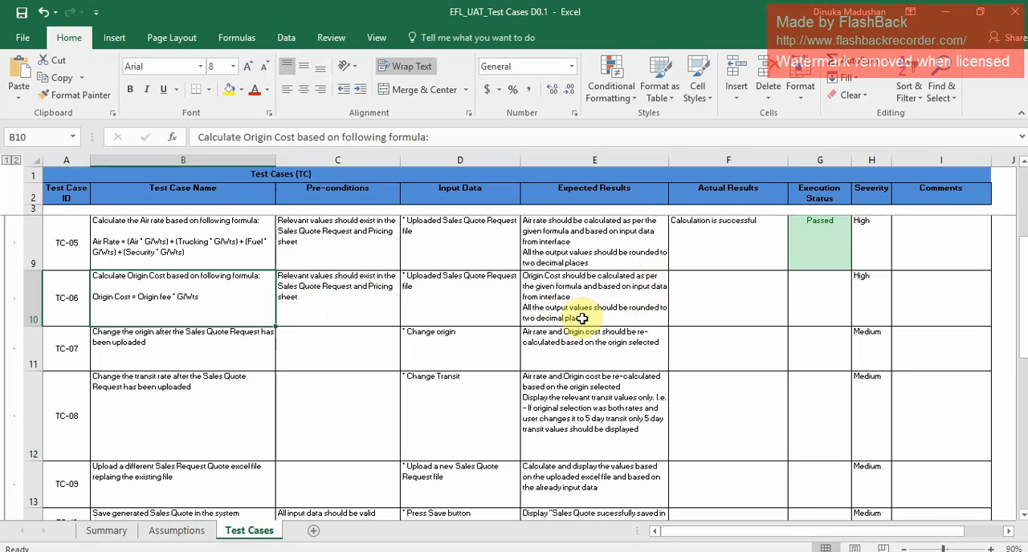
key(alt+Tab)
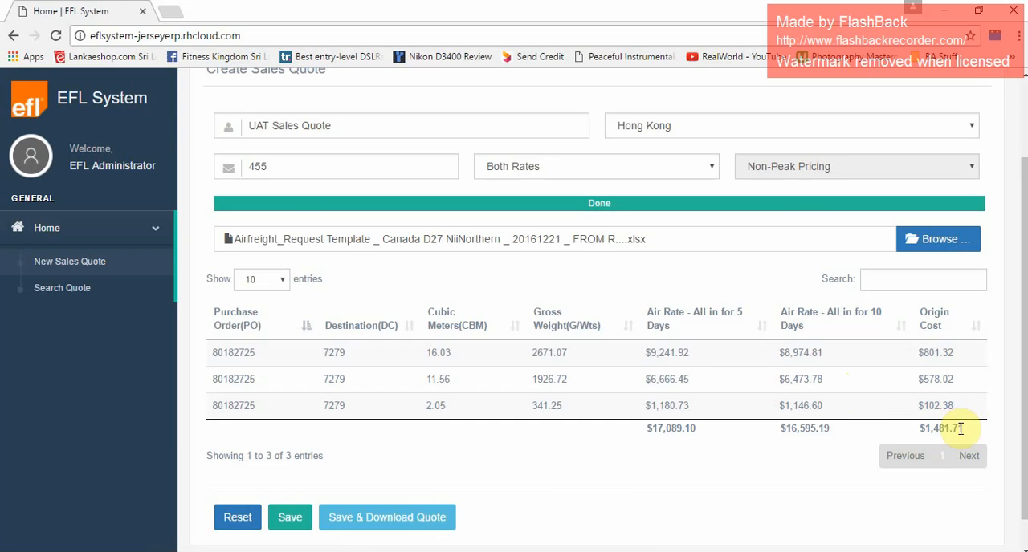
key(alt+Tab)
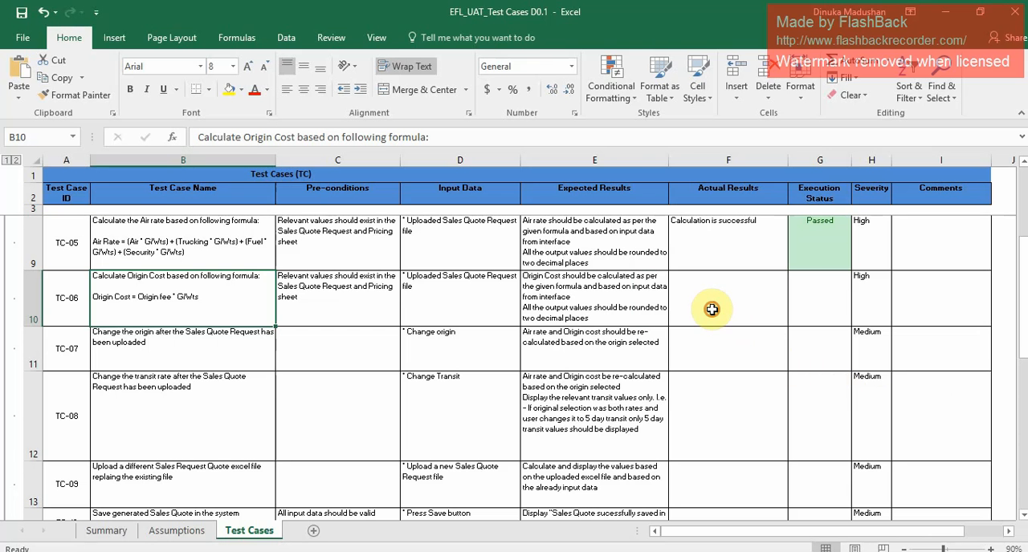
click(711, 310)
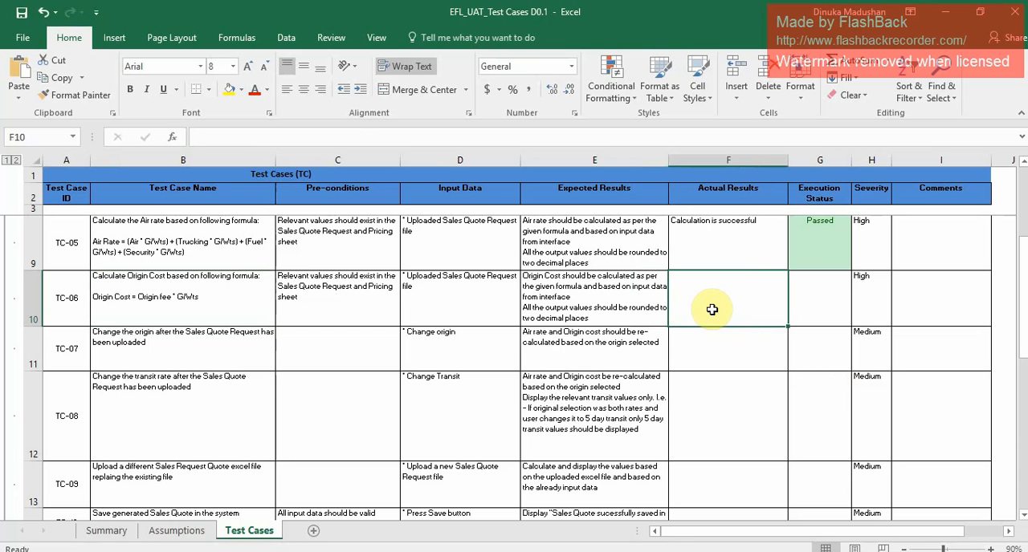
click(749, 257)
key(ctrl+c)
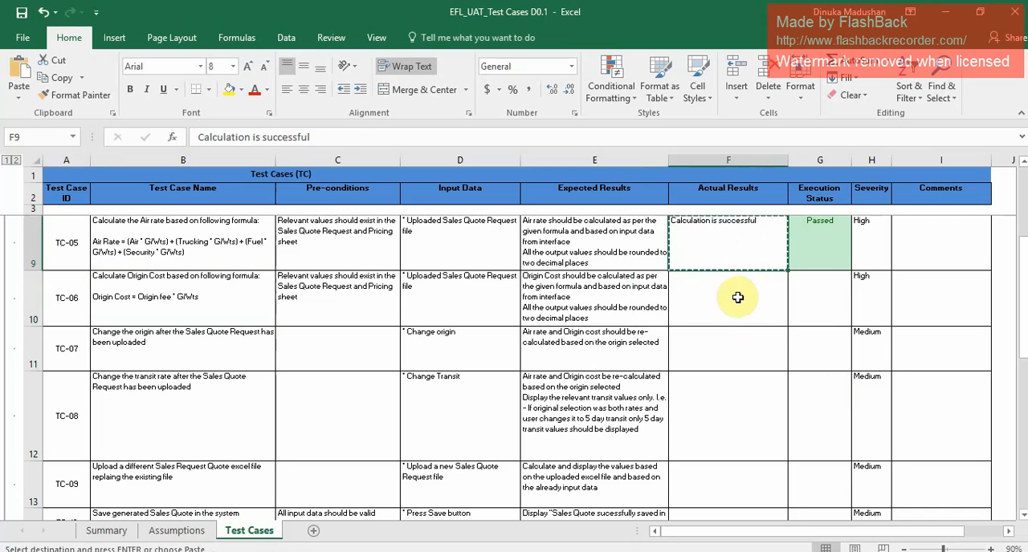
click(737, 299)
key(ctrl+v)
Set the execution status of TC-06 to Passed.
click(828, 304)
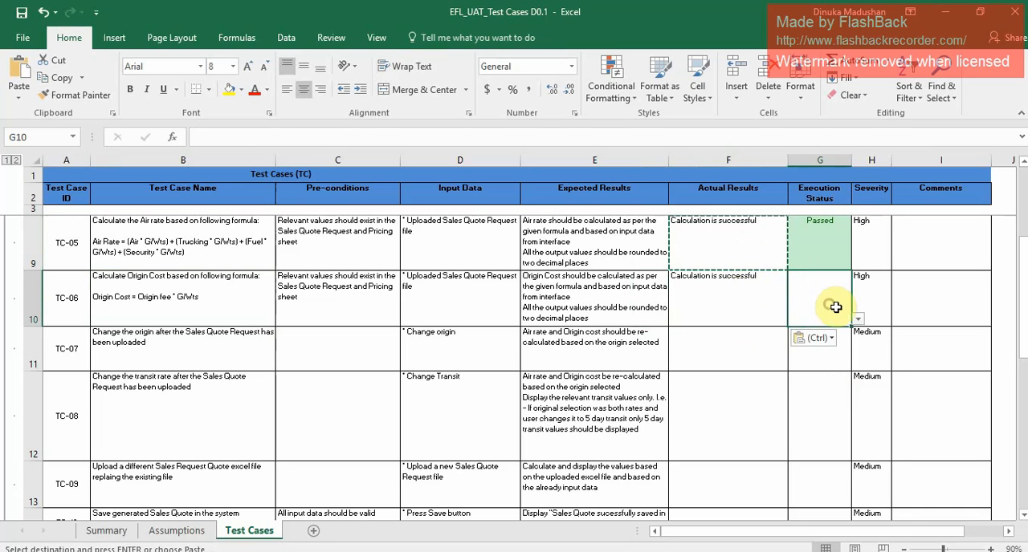
click(857, 320)
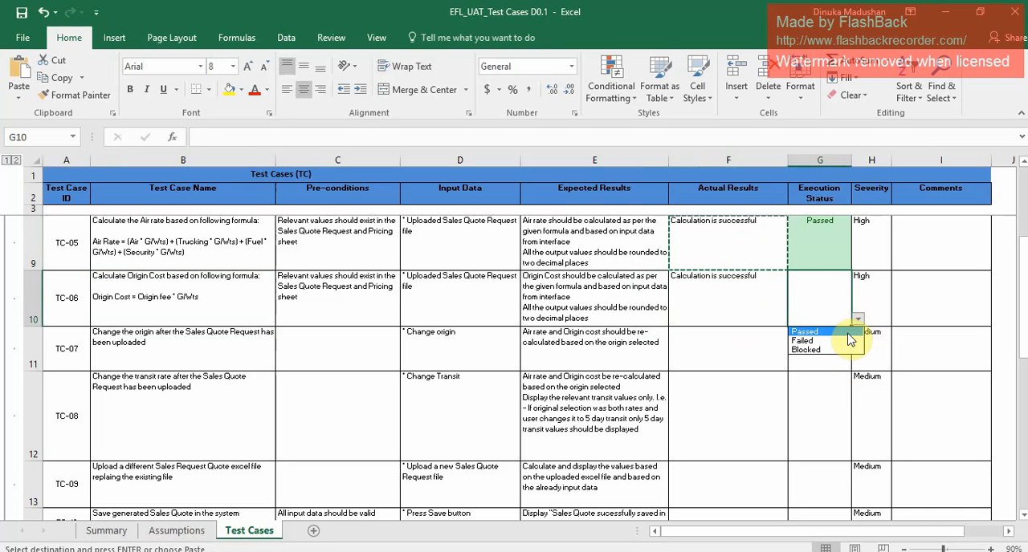
click(846, 331)
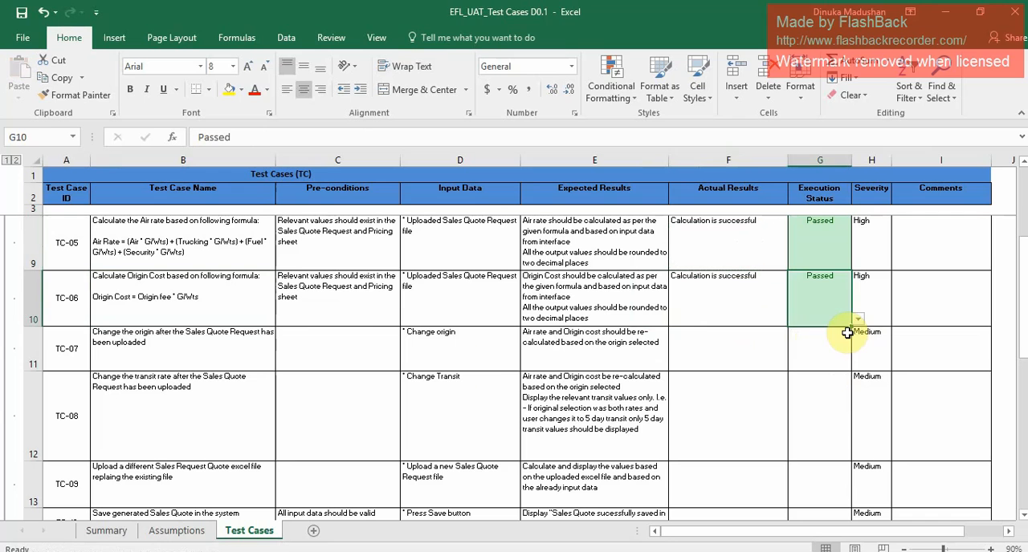
For TC-07, switch to the EFL System and change the sales quote's origin to Shanghai.
click(128, 335)
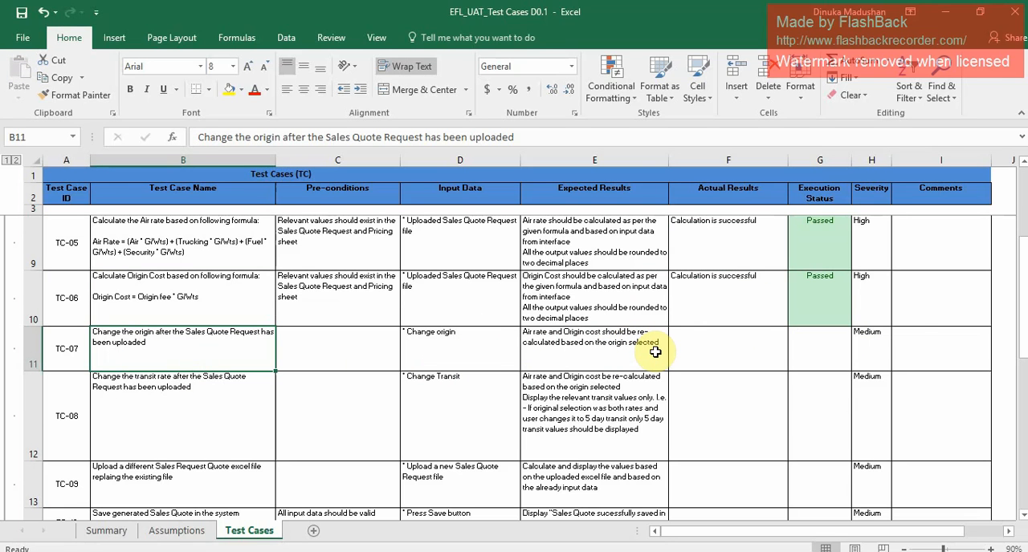
key(alt+Tab)
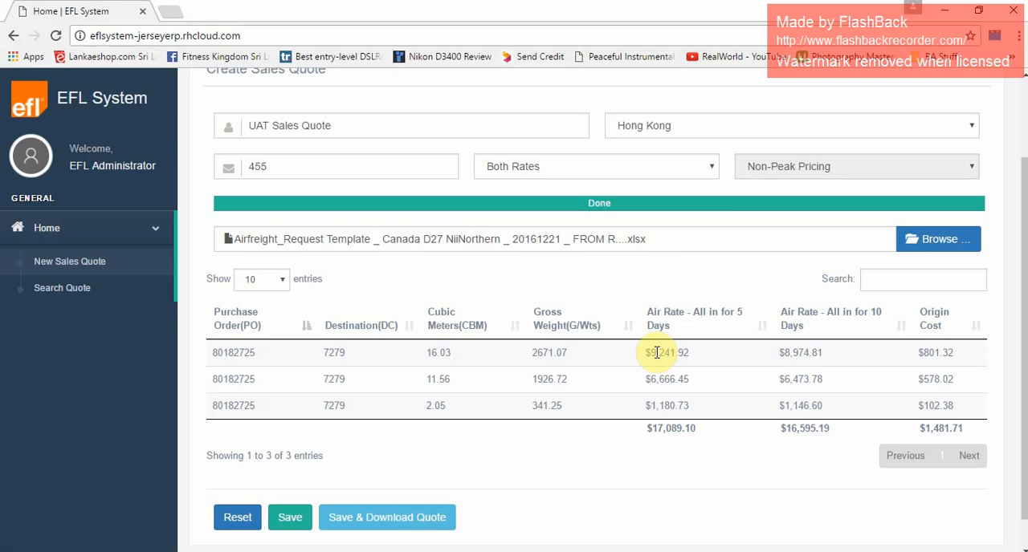
click(677, 135)
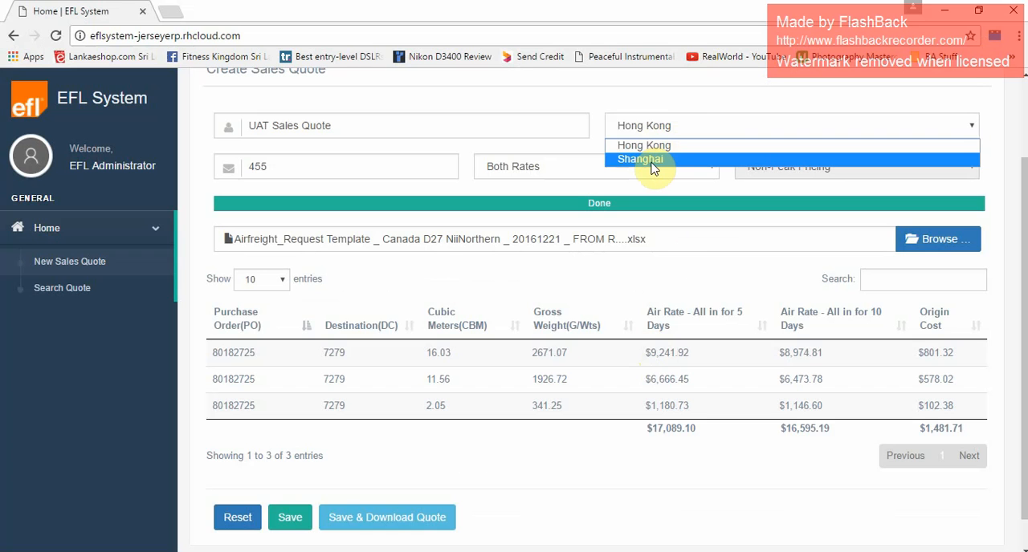
click(651, 160)
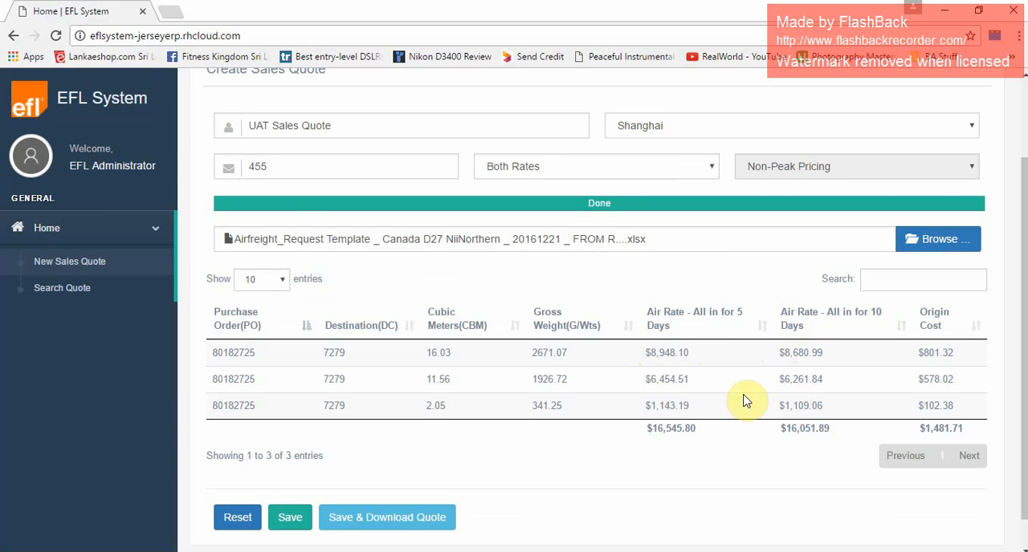
Return to the Excel workbook and enter "Re-calculation is successful based on origin change" as the actual result of TC-07.
key(alt+Tab)
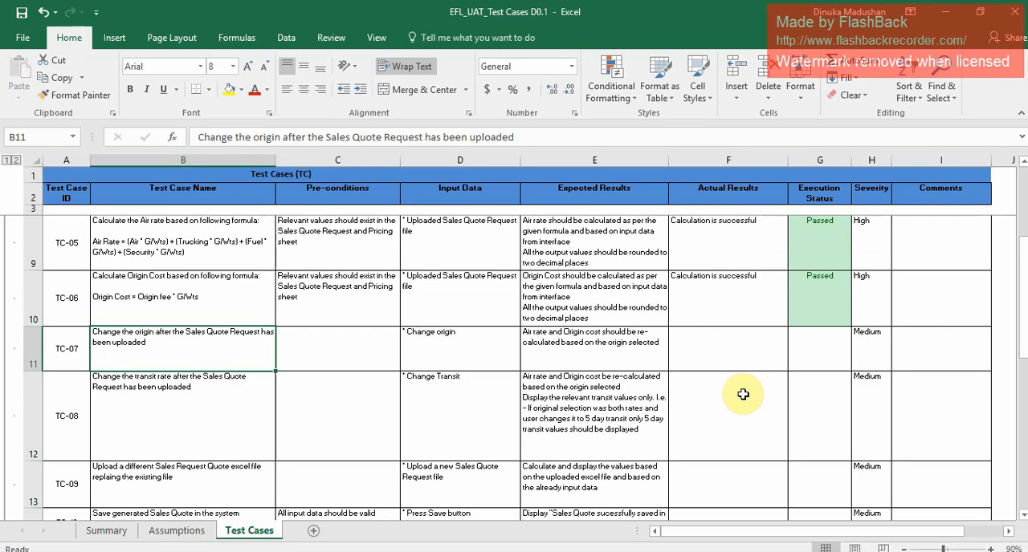
click(720, 335)
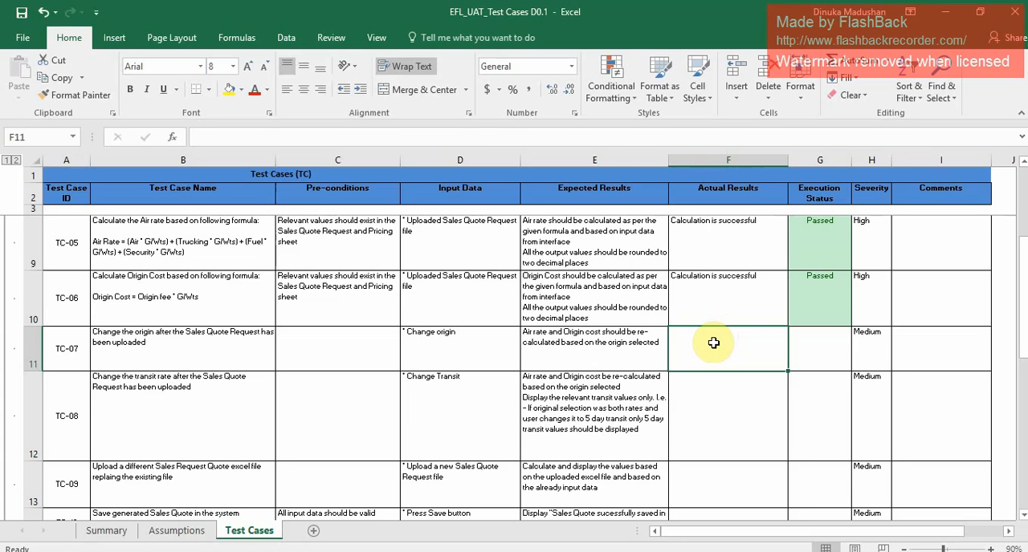
text(Re-calculation is successful ba)
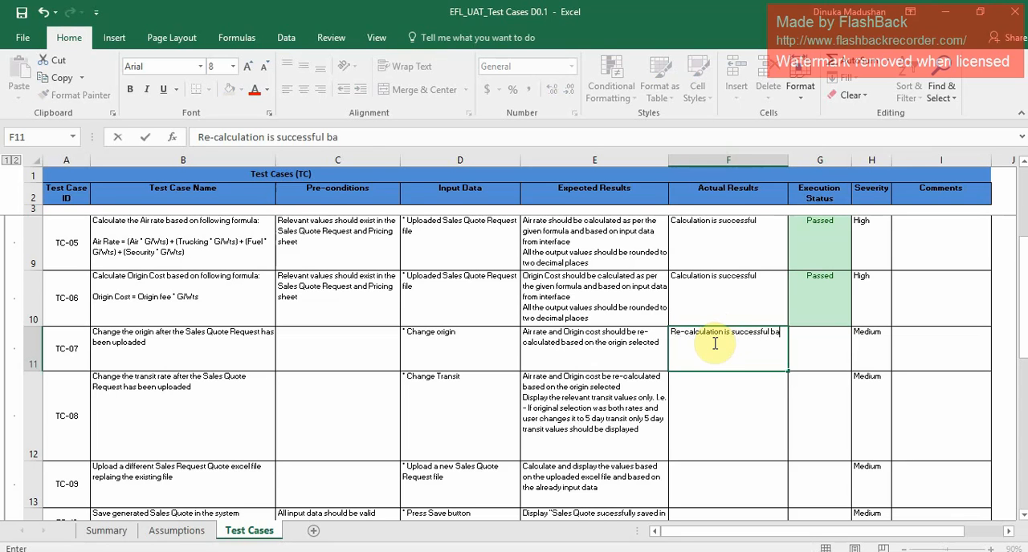
text(sed on origin change)
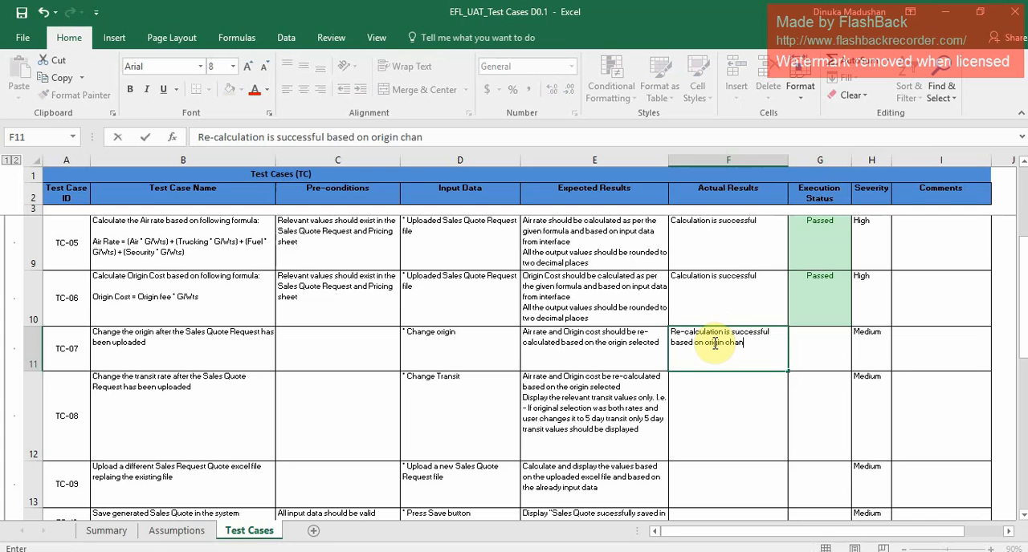
Set the execution status of TC-07 to Passed.
click(837, 345)
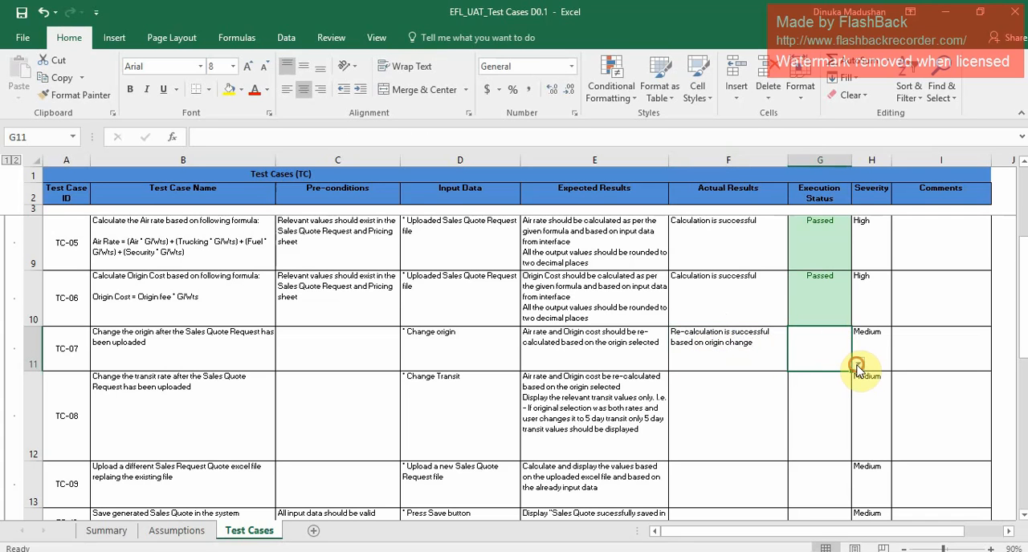
click(858, 365)
click(806, 376)
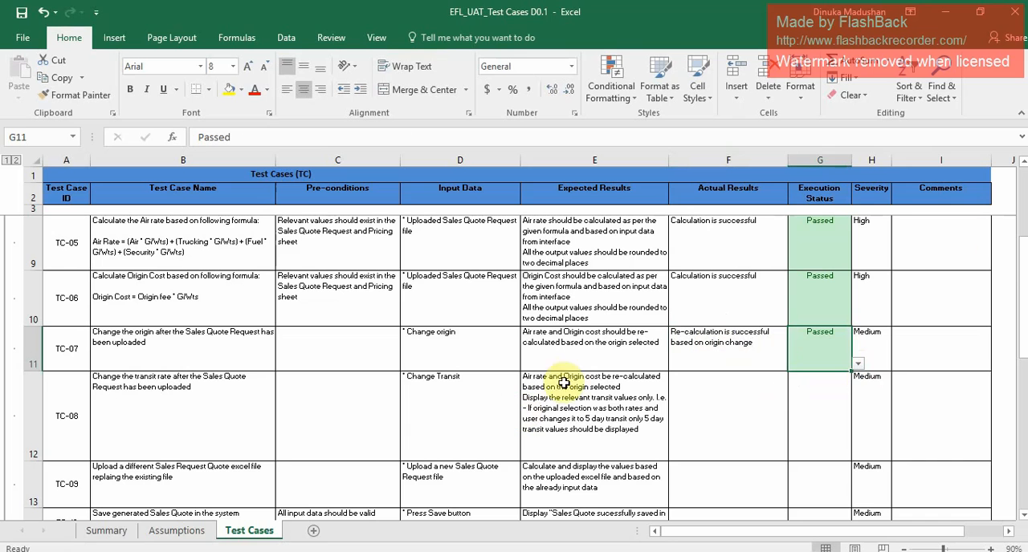
In the expected results of TC-08, replace "origin selected" with "transit selected".
drag(1023, 279, 1024, 310)
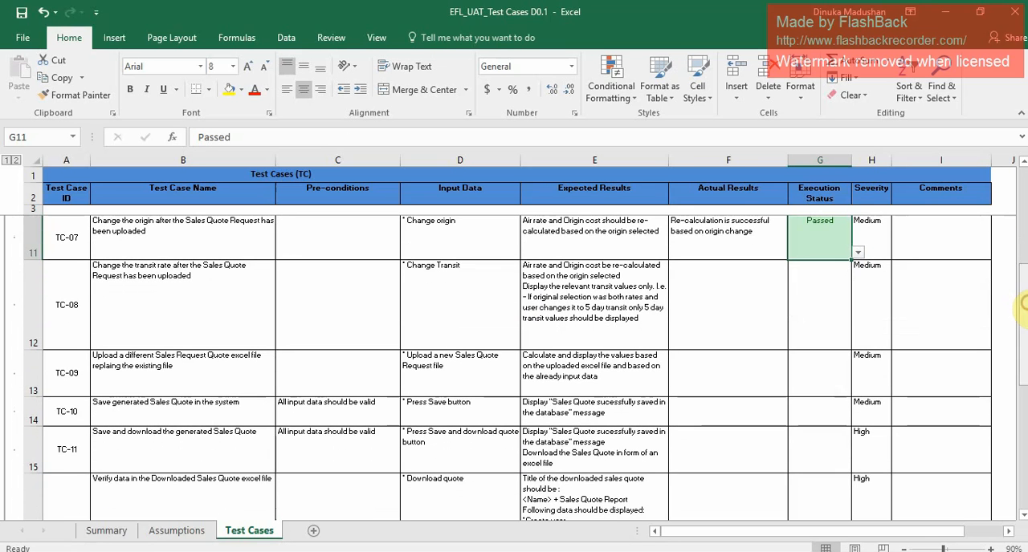
click(149, 316)
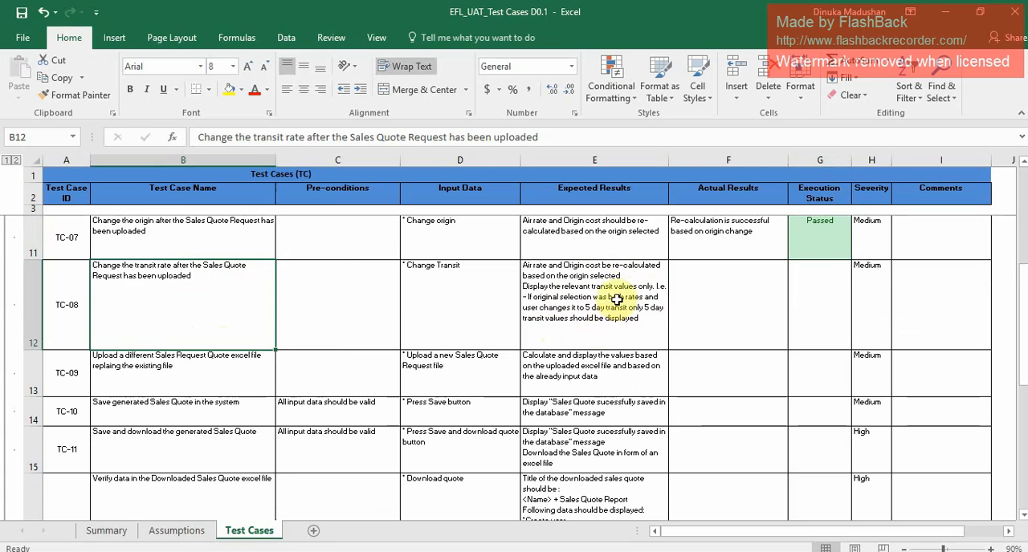
double_click(587, 280)
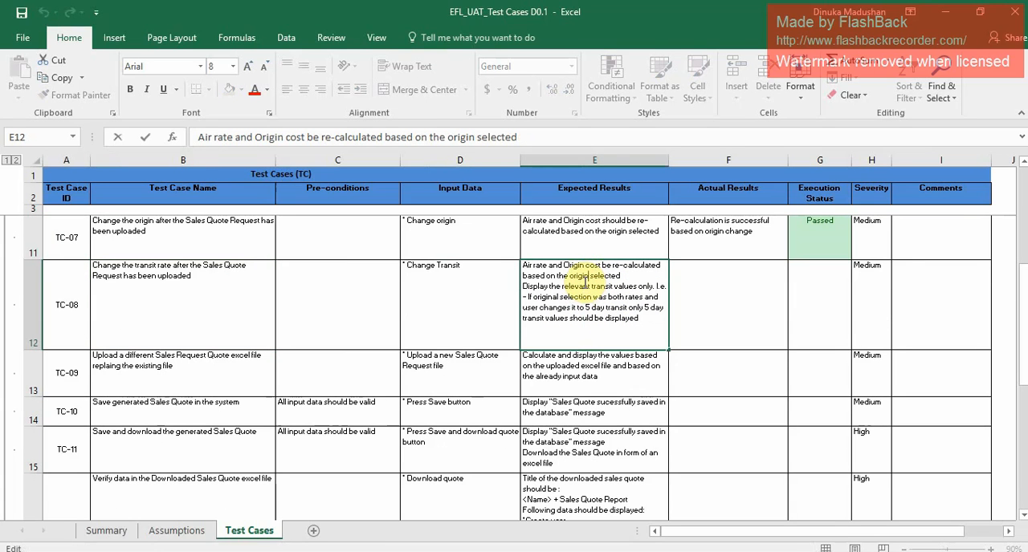
key(BackSpace)
key(BackSpace)
key(BackSpace)
key(BackSpace)
key(BackSpace)
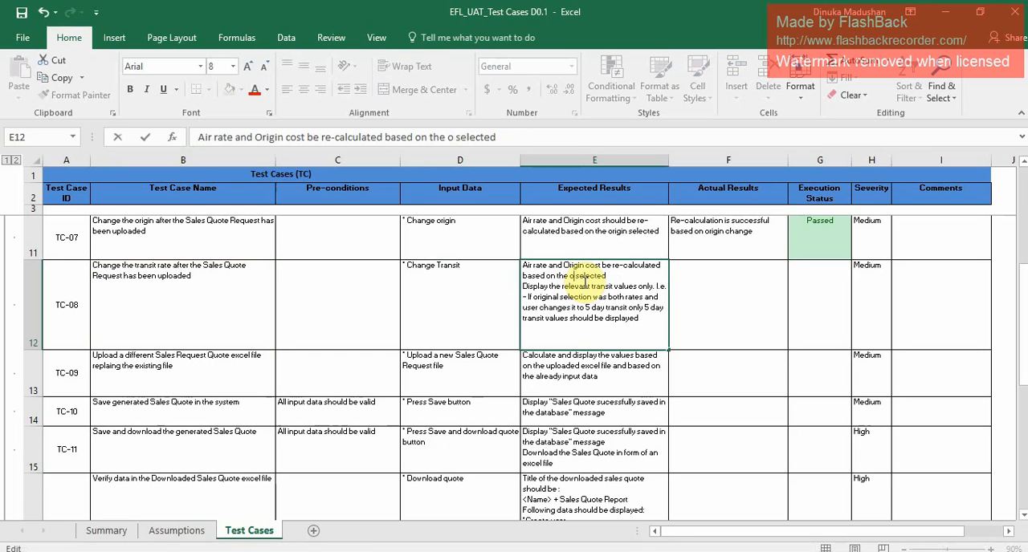
text(transit)
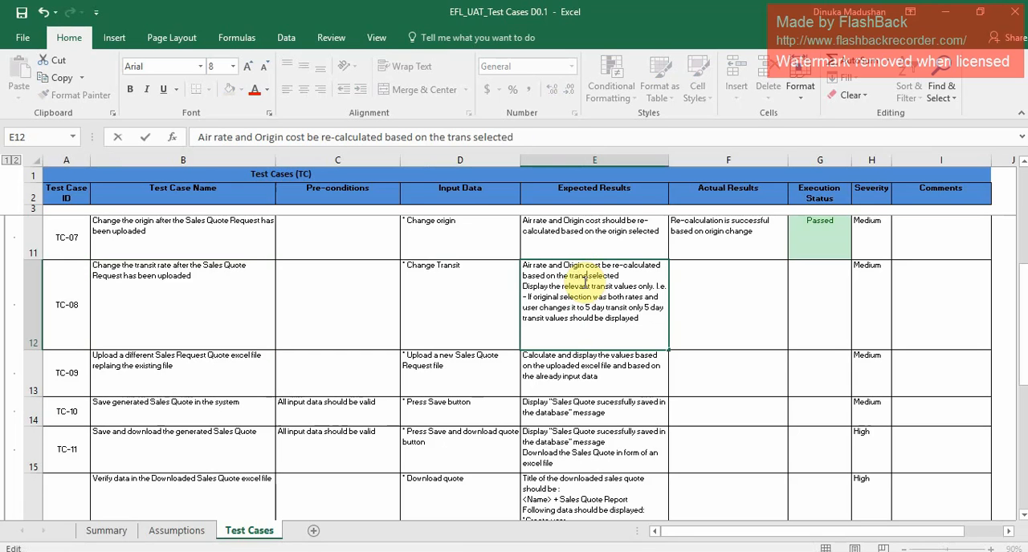
click(689, 298)
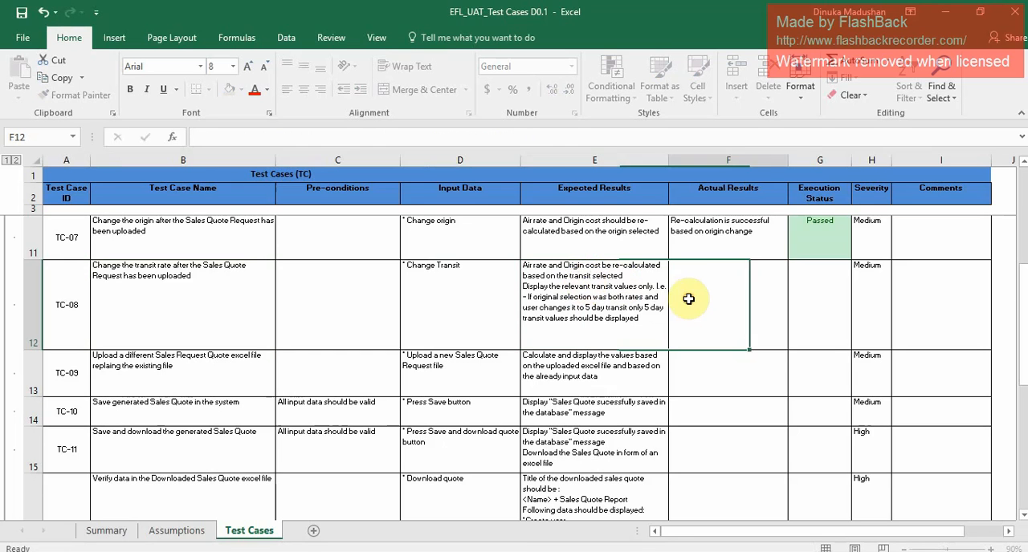
For TC-08, switch to the EFL System and change the sales quote's transit from both rates to 5 Days Transit.
click(581, 326)
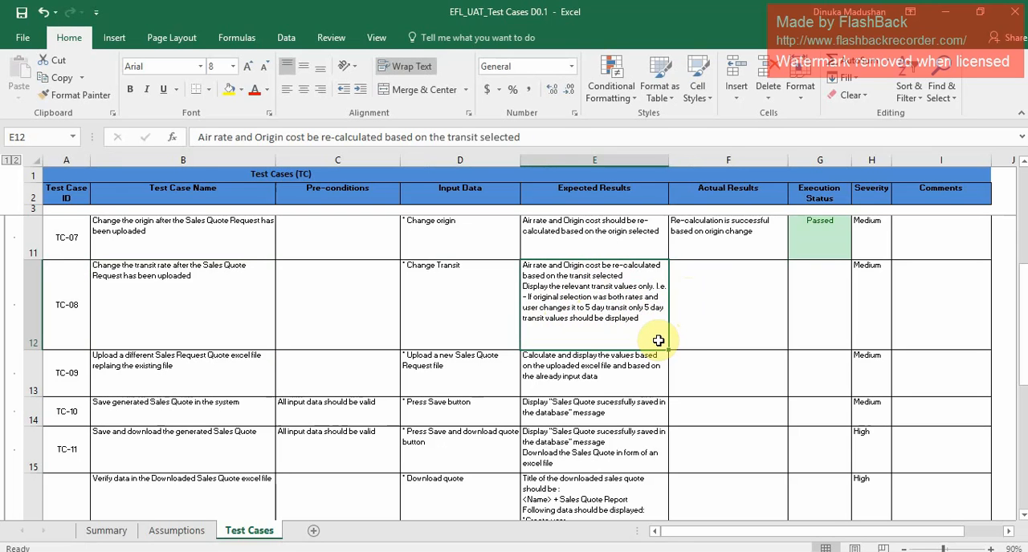
key(alt+Tab)
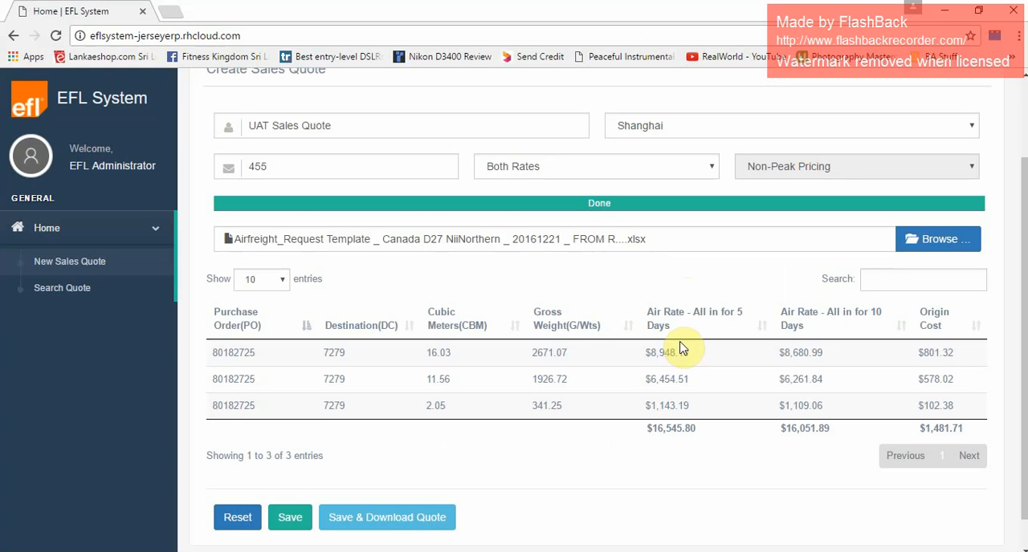
click(670, 170)
click(584, 201)
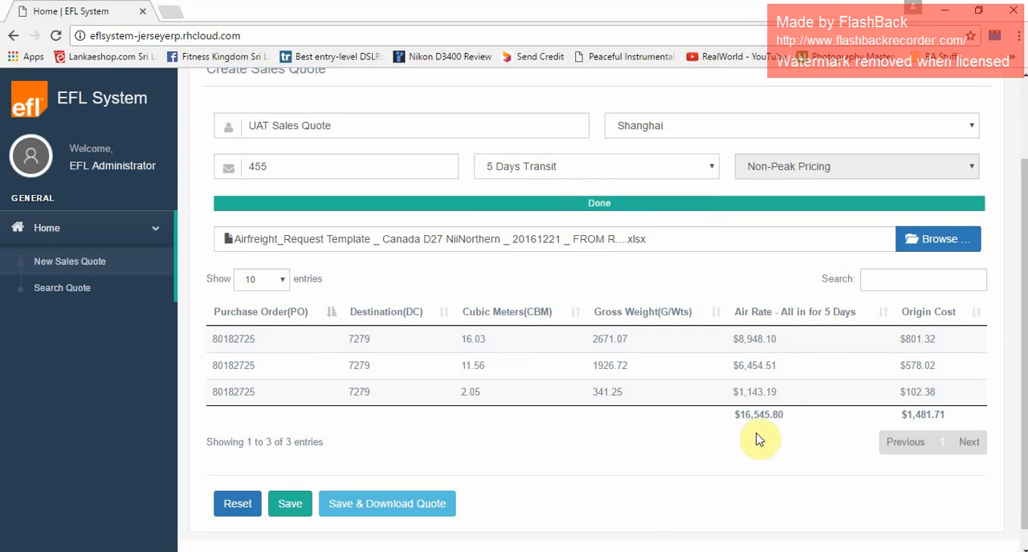
Return to the Excel workbook and enter "Change of transit is successful" as the actual result of TC-08.
key(alt+Tab)
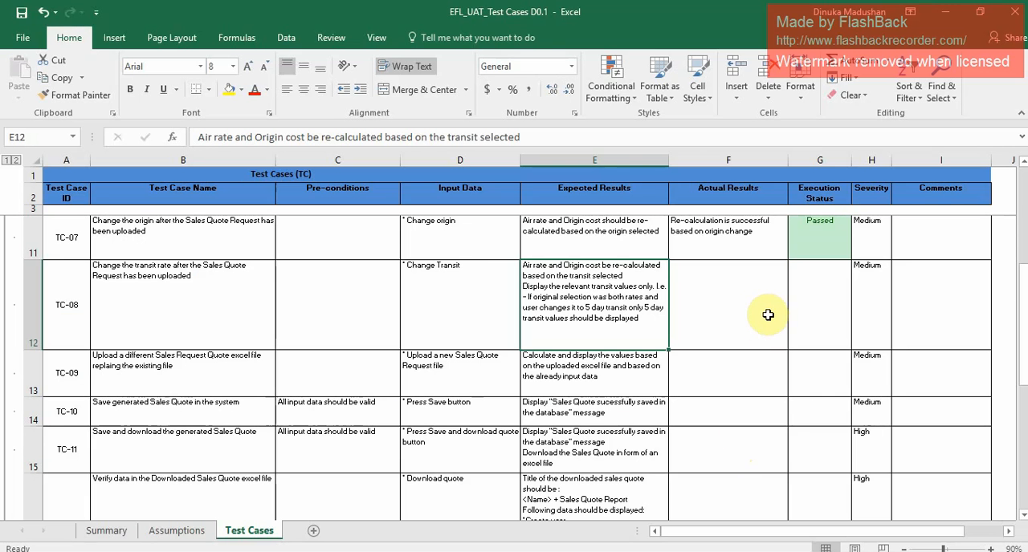
click(759, 315)
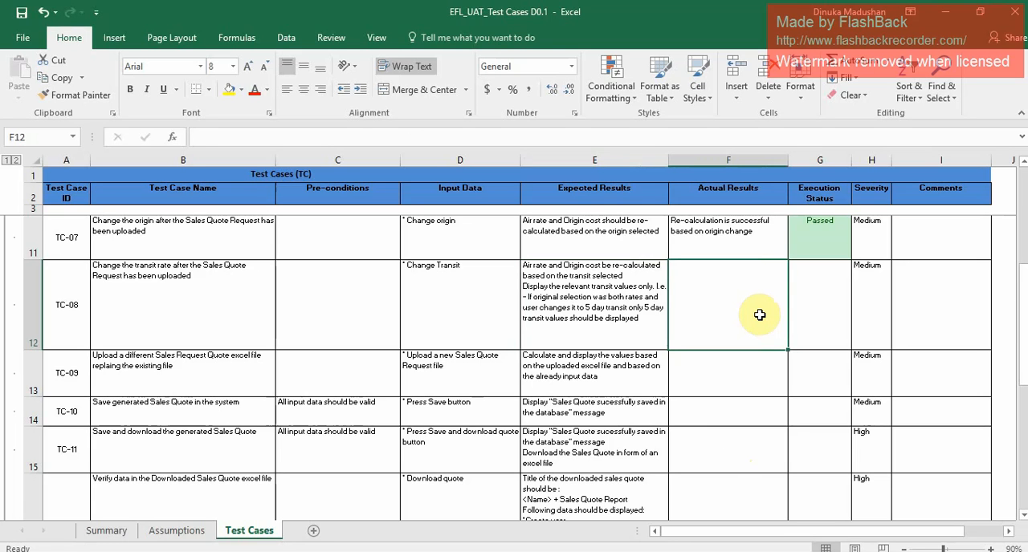
text(Change)
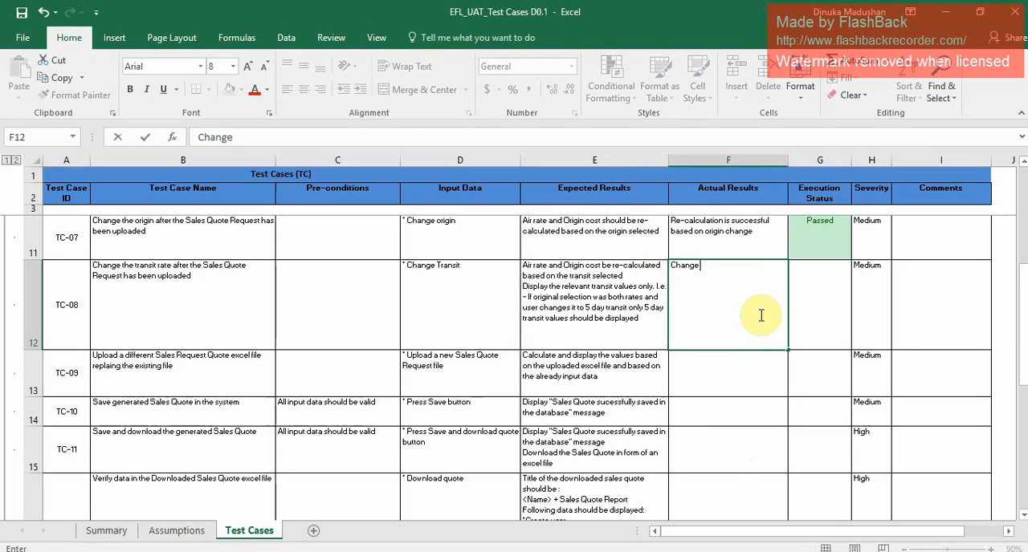
text( of transit is successful)
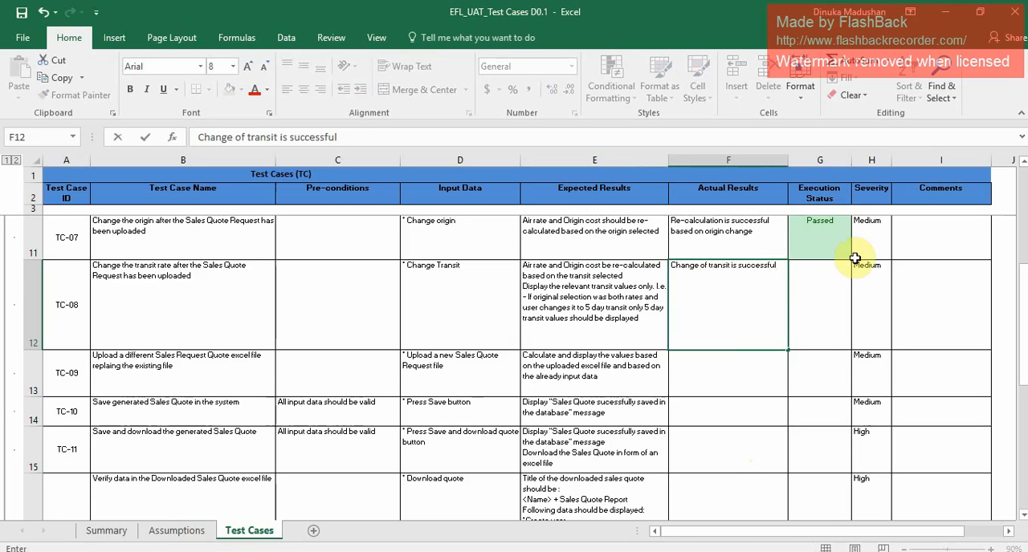
Set the execution status of TC-08 to Passed.
click(843, 321)
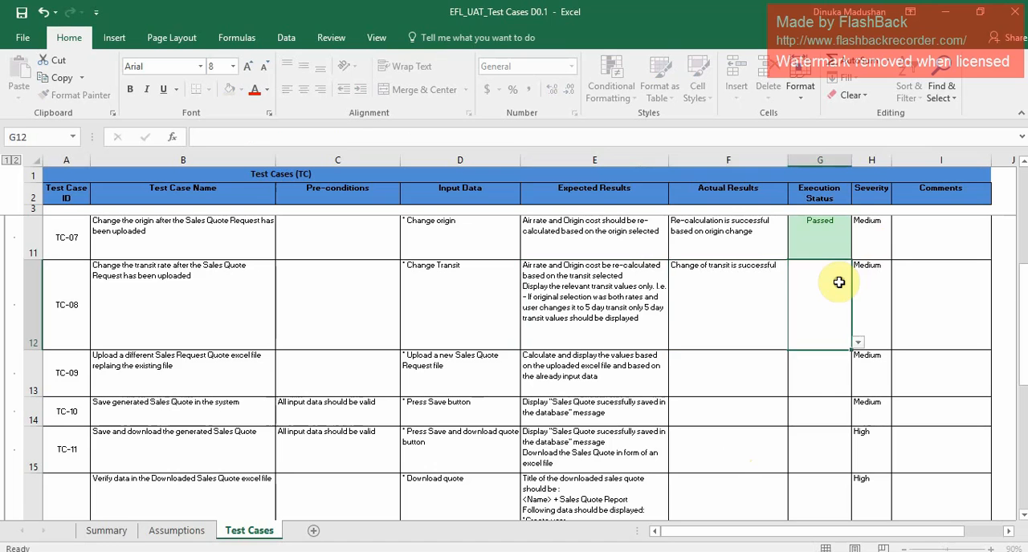
click(858, 342)
click(837, 354)
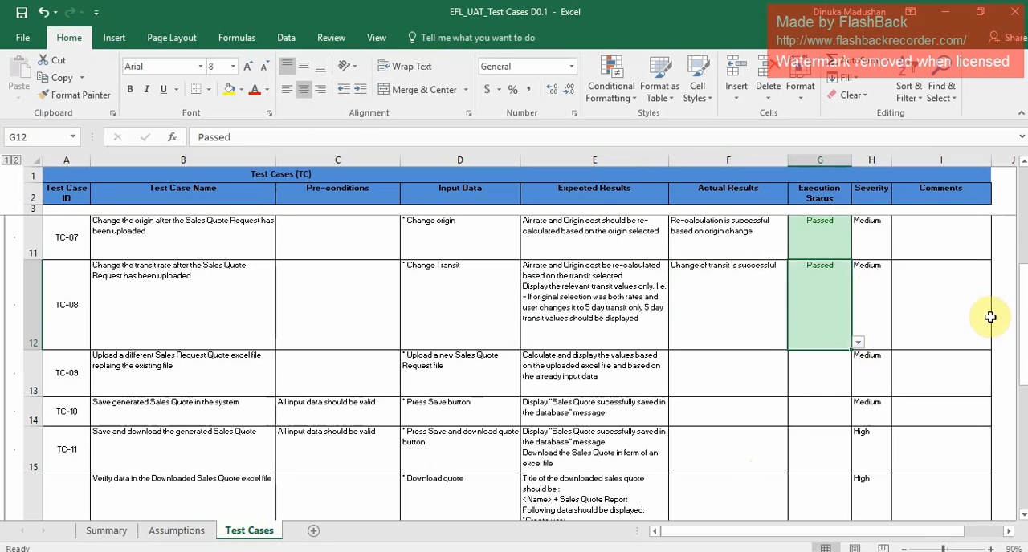
For TC-09, switch to the EFL System and replace the uploaded sales quote request file with the test Excel file.
drag(1024, 342, 1024, 368)
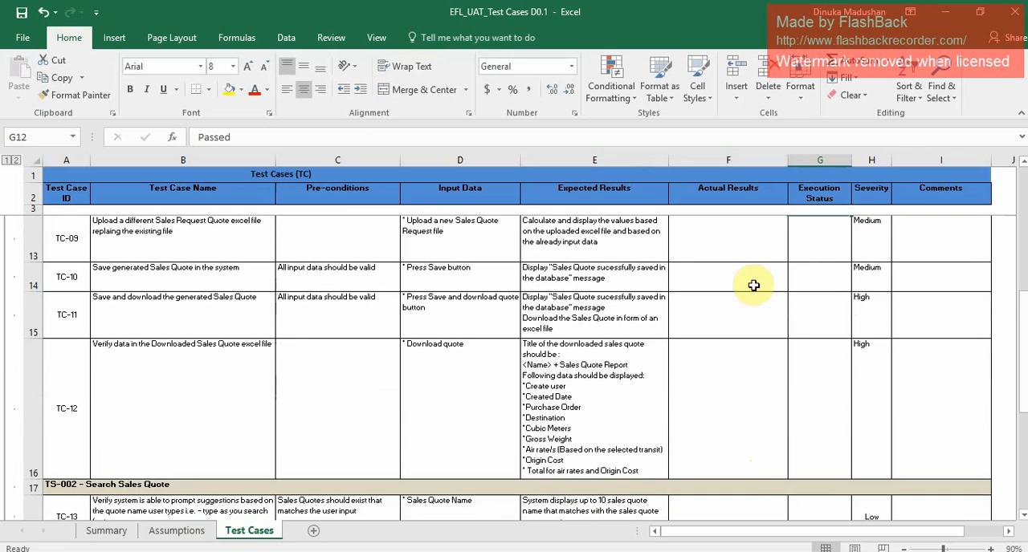
click(205, 251)
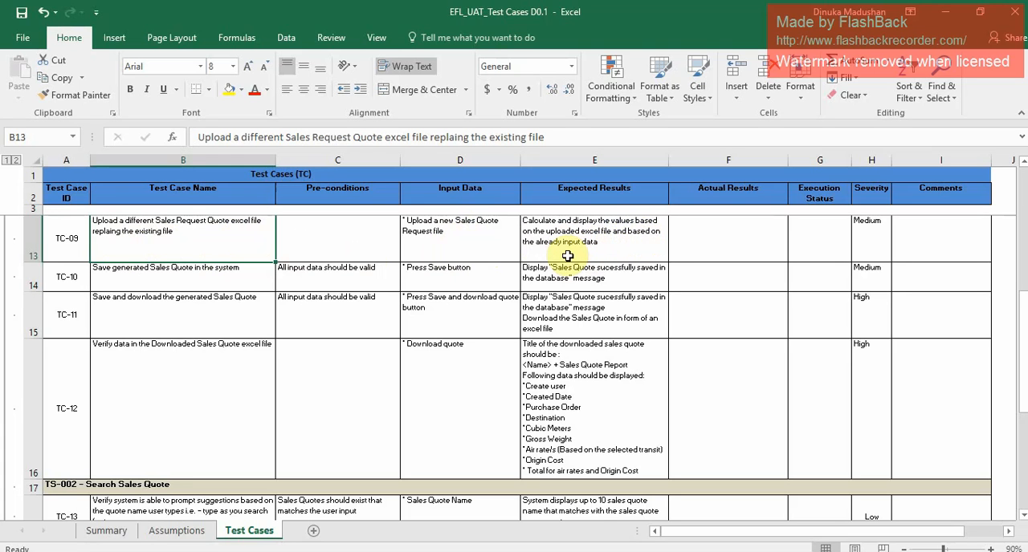
key(alt+Tab)
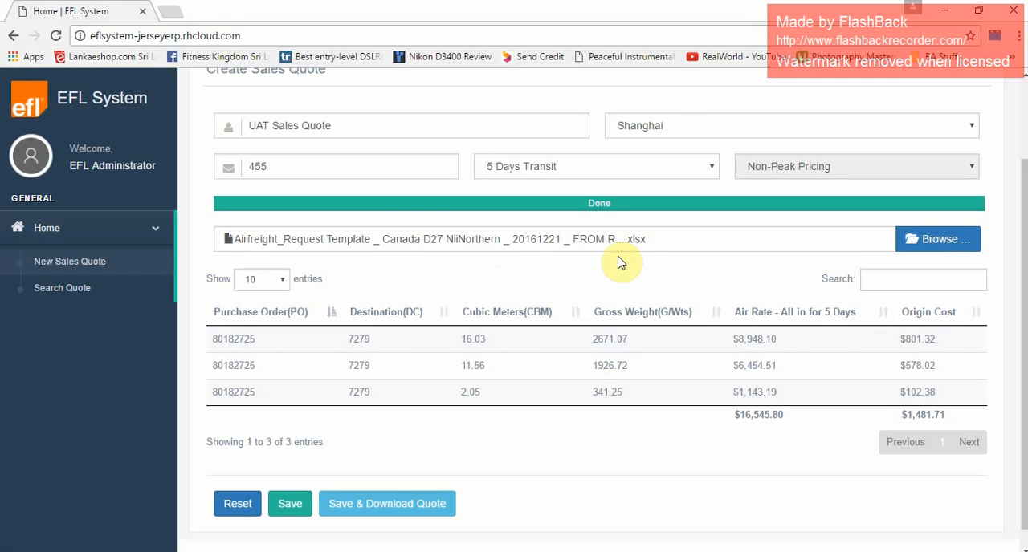
click(947, 241)
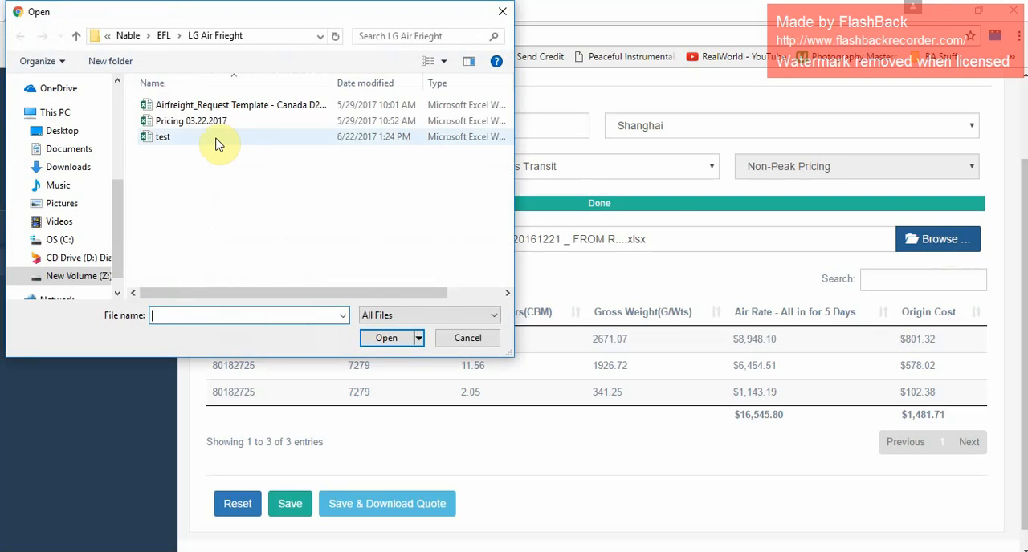
click(218, 142)
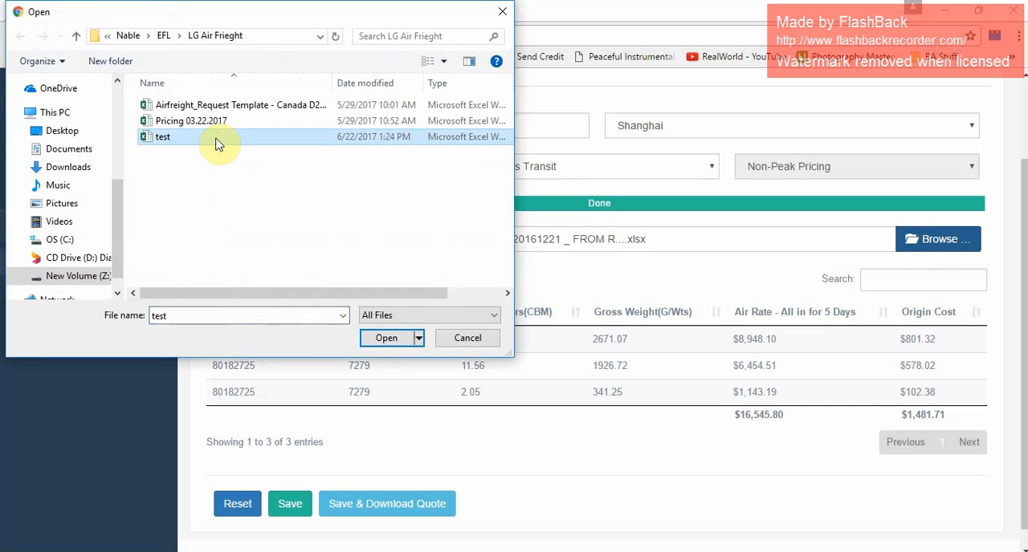
click(383, 338)
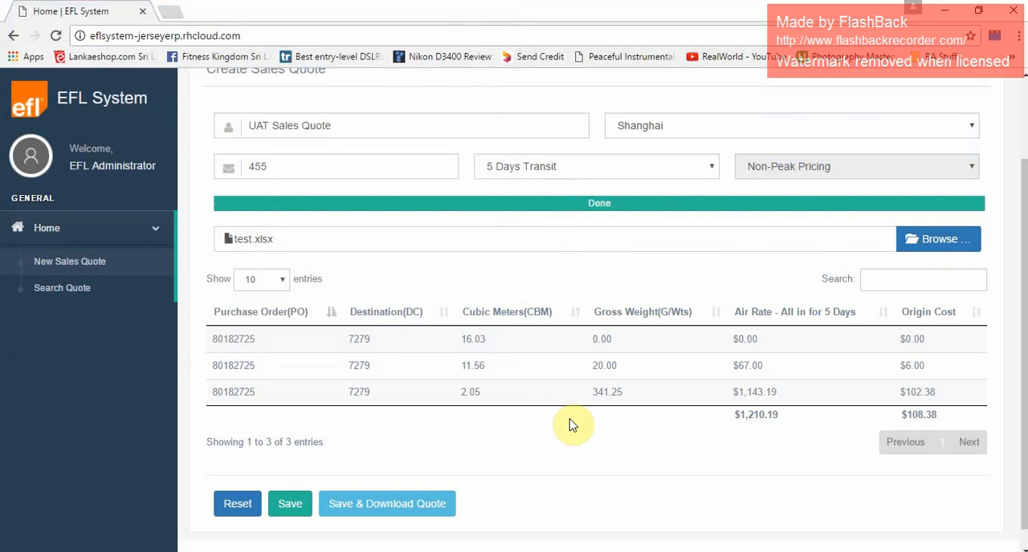
Return to the Excel workbook and enter "Uploading a different excel file is successful" as the actual result of TC-09.
key(alt+Tab)
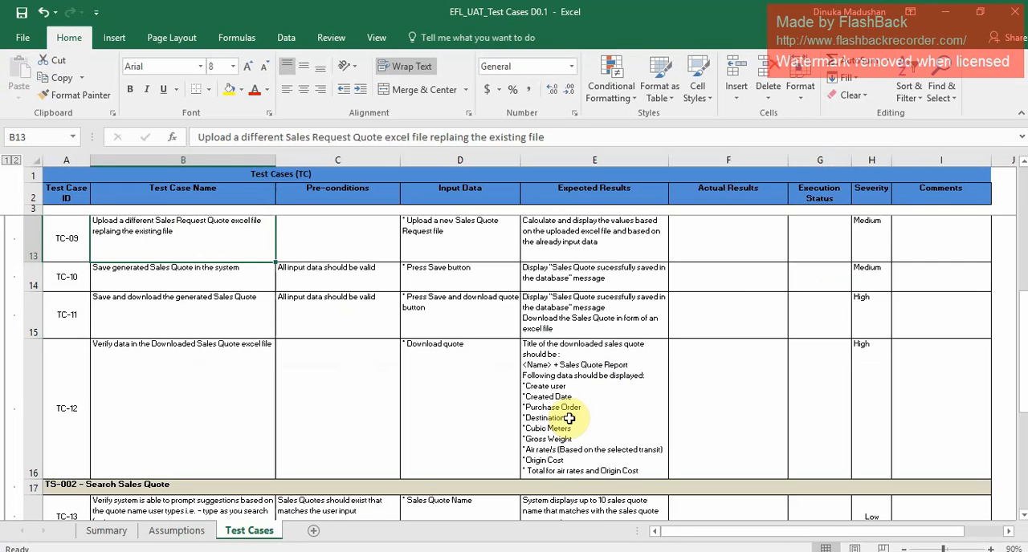
click(745, 237)
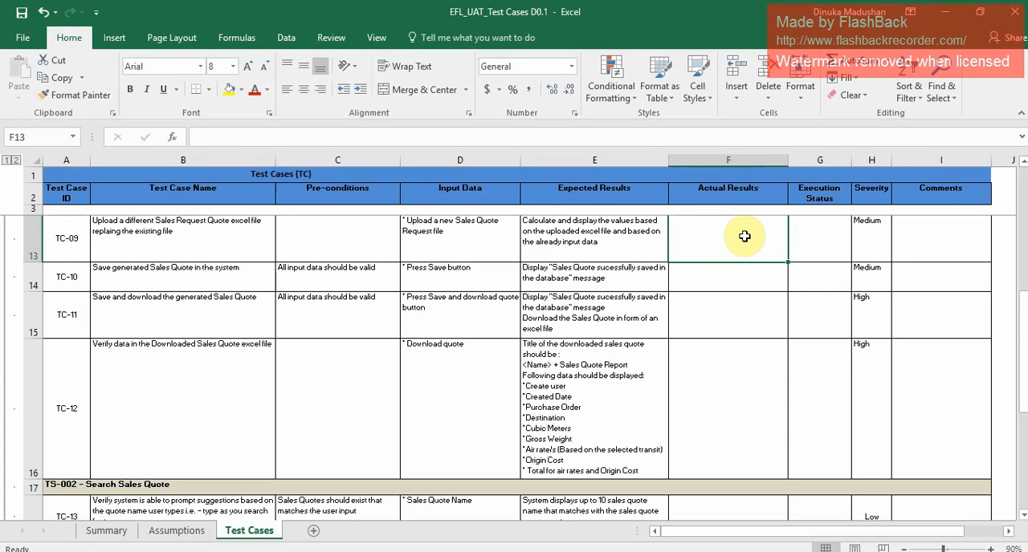
text(Up)
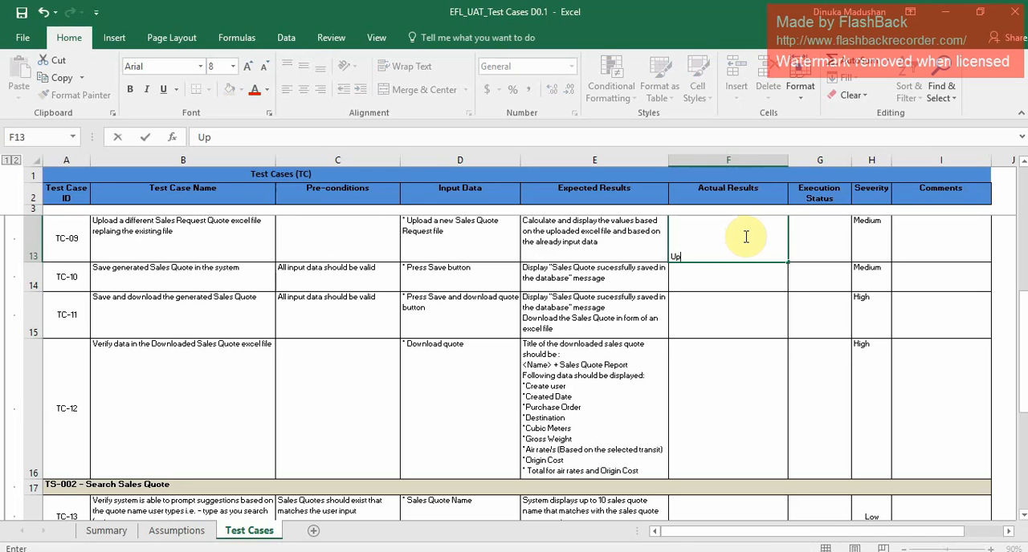
text(loading a differen)
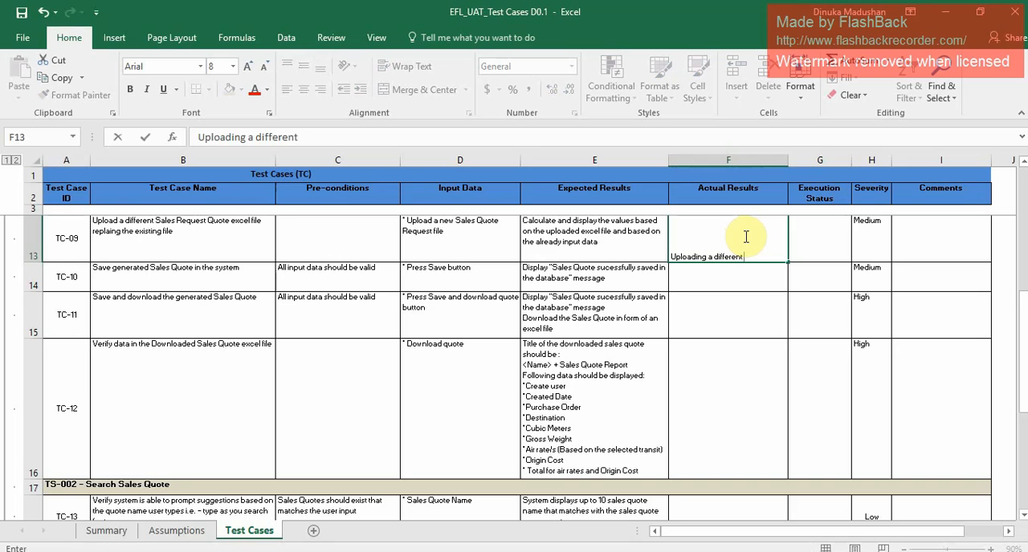
text(t excel file is succ)
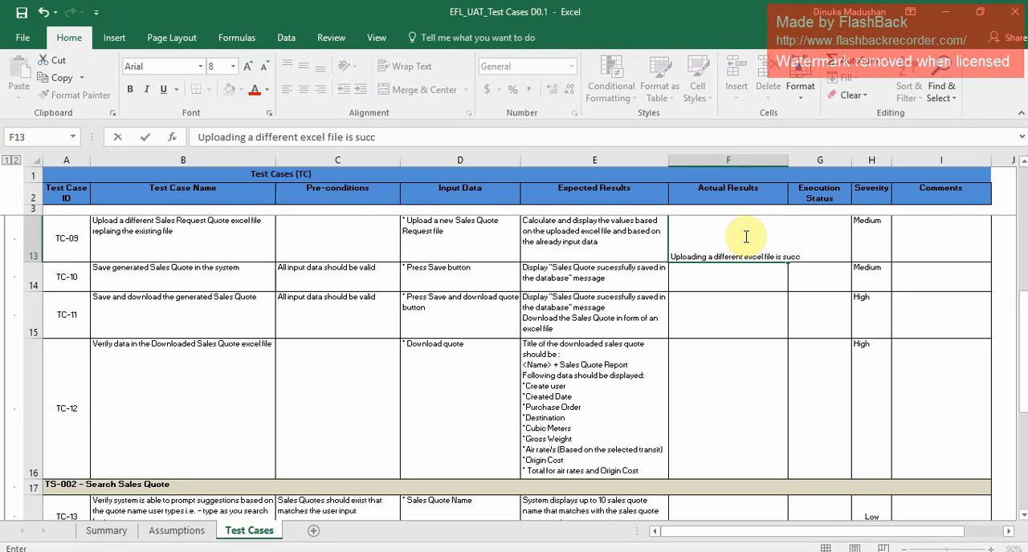
text(essful)
click(755, 326)
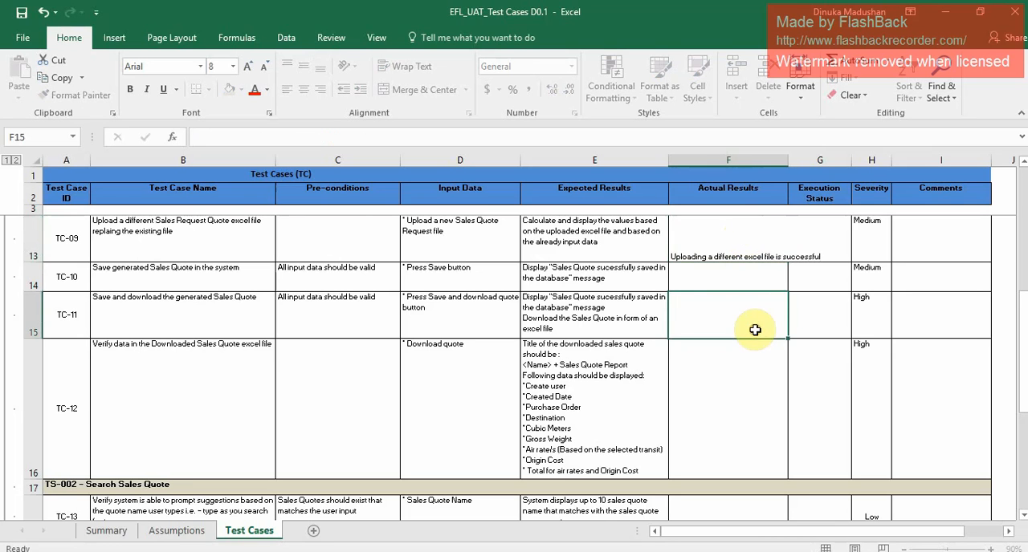
Wrap the text of TC-09's actual result and align it to the top of its cell.
click(731, 251)
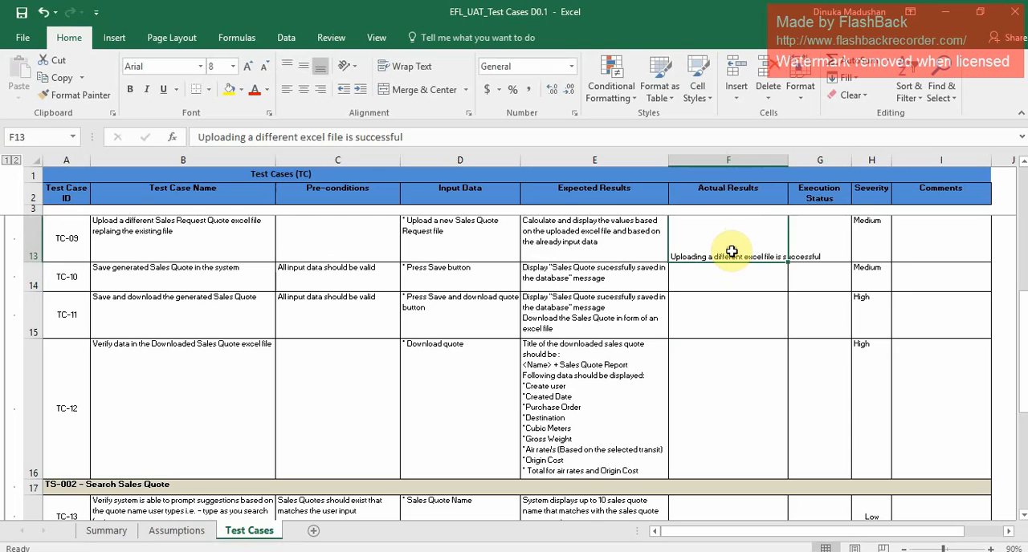
click(411, 68)
click(286, 66)
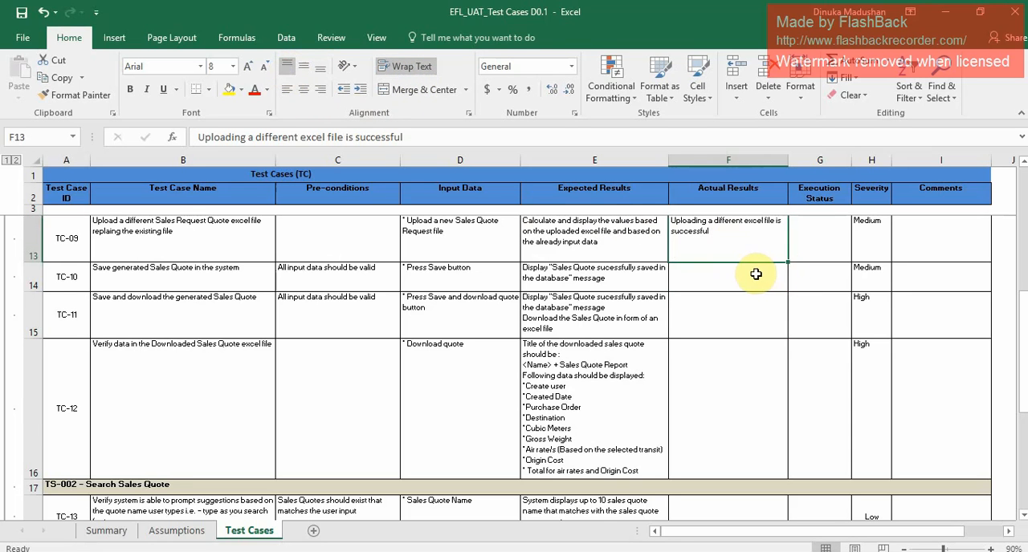
Set the execution status of TC-09 to Passed.
click(815, 252)
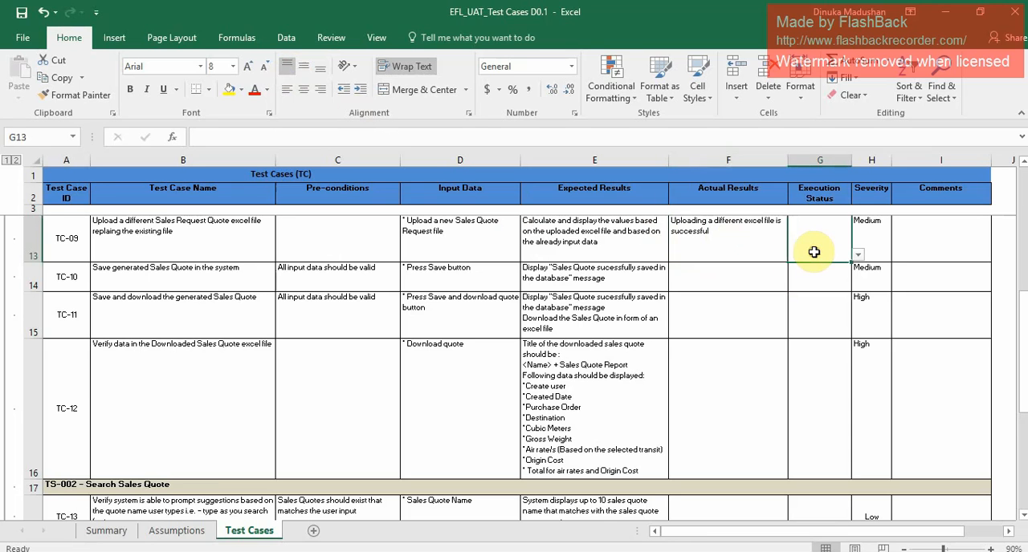
click(858, 255)
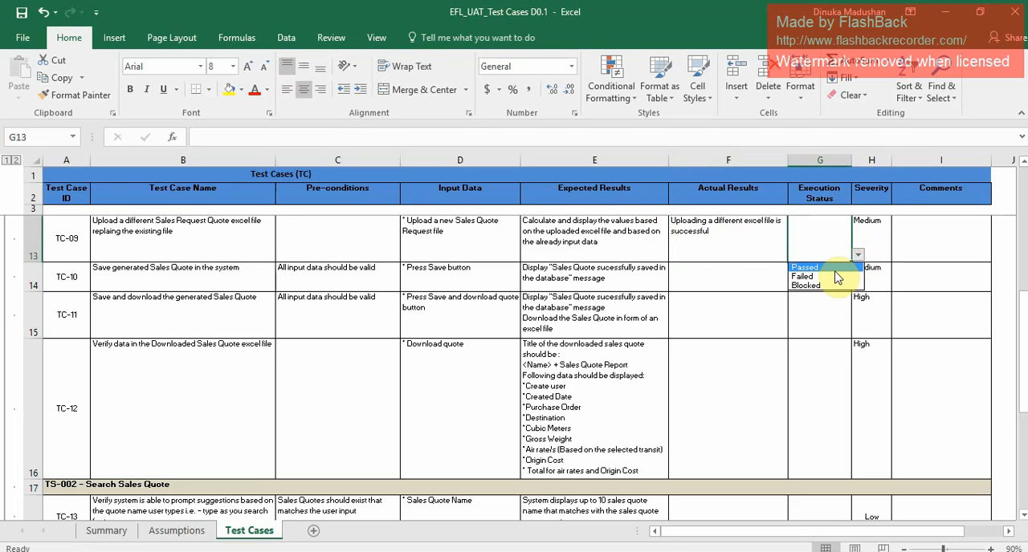
click(834, 268)
Copy the formatting of TC-09's actual result cell to the actual result cells of TC-10 through TC-12.
click(743, 275)
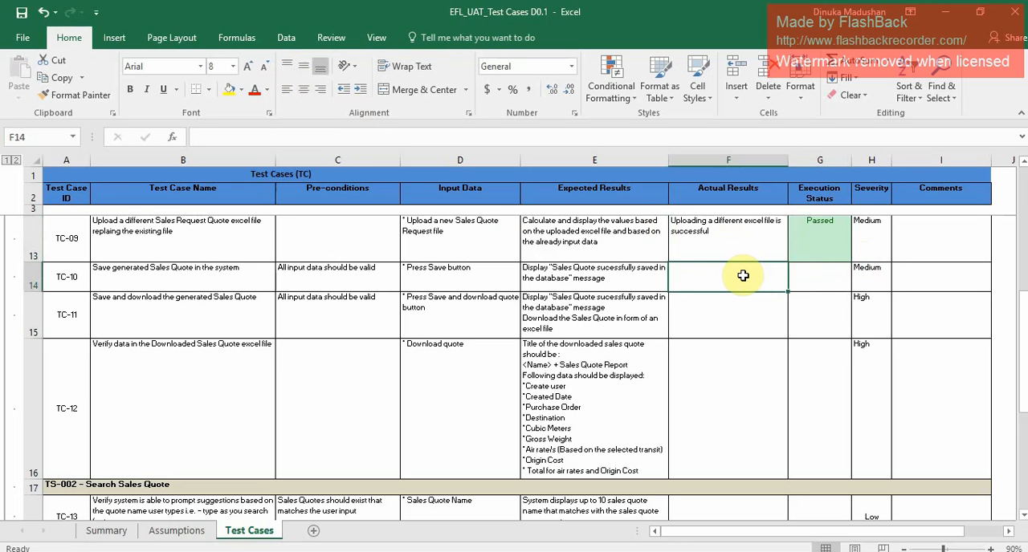
click(717, 238)
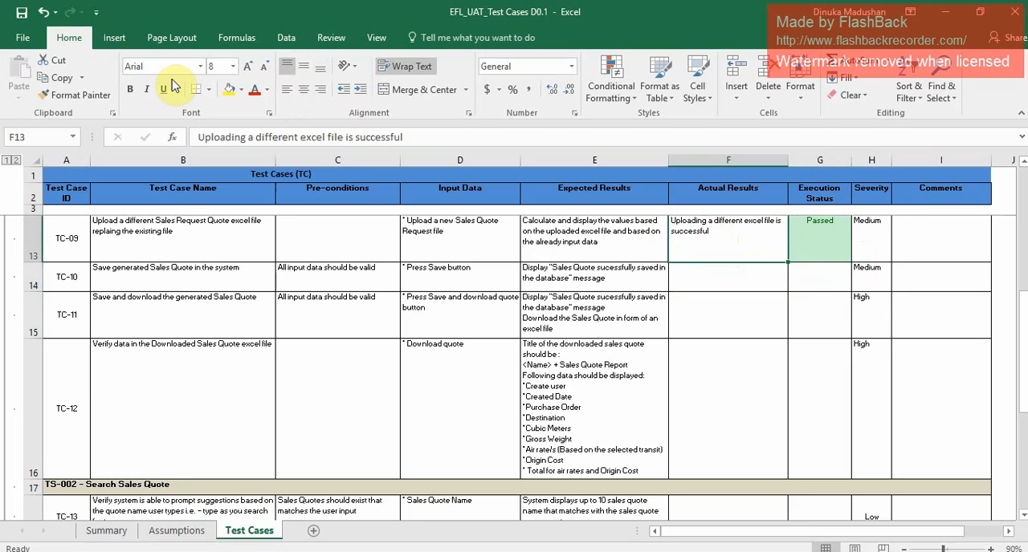
click(80, 95)
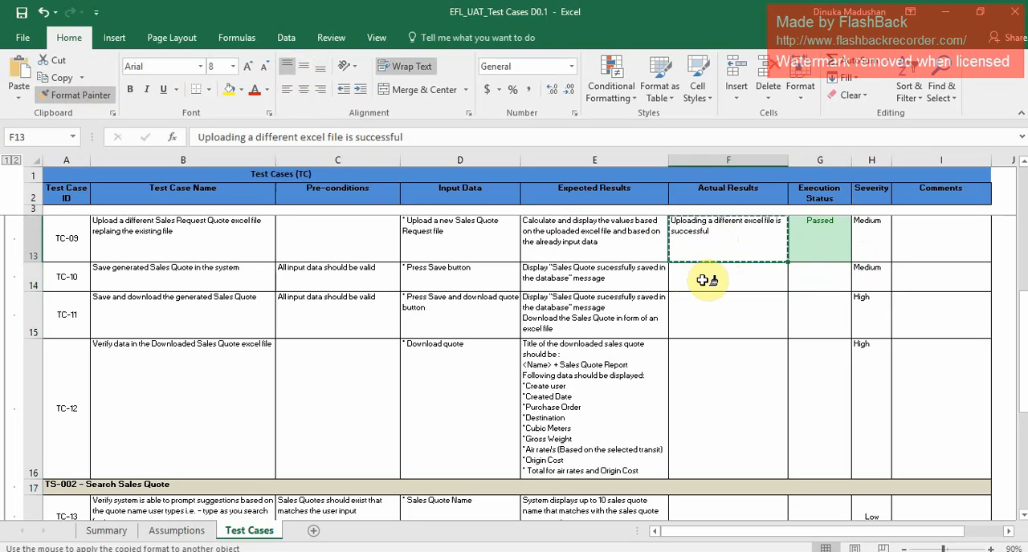
mouse_move(702, 280)
mouse_down()
mouse_move(711, 390)
mouse_move(711, 361)
mouse_up()
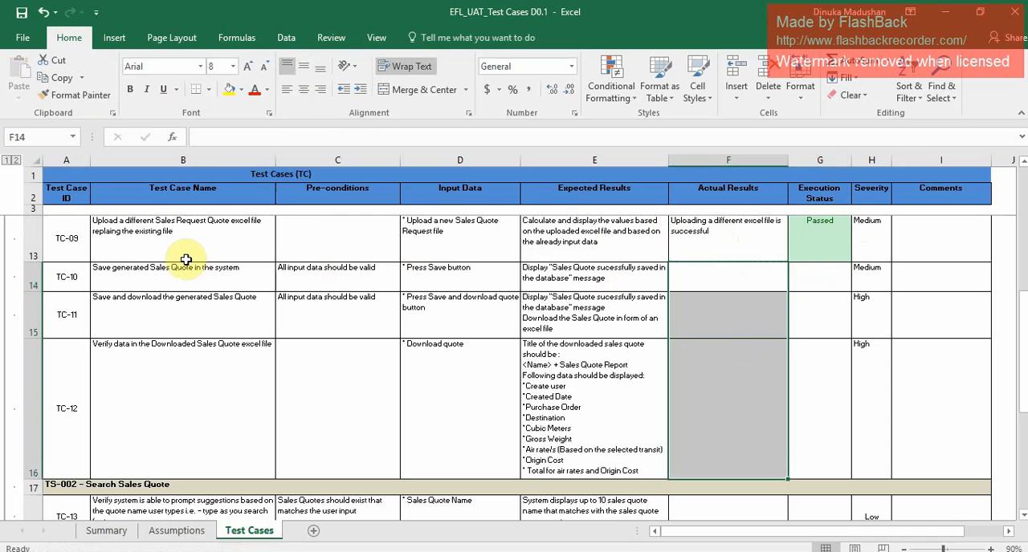
Check the TC-10 test case, switch to the EFL System and save the generated sales quote without downloading it.
click(65, 275)
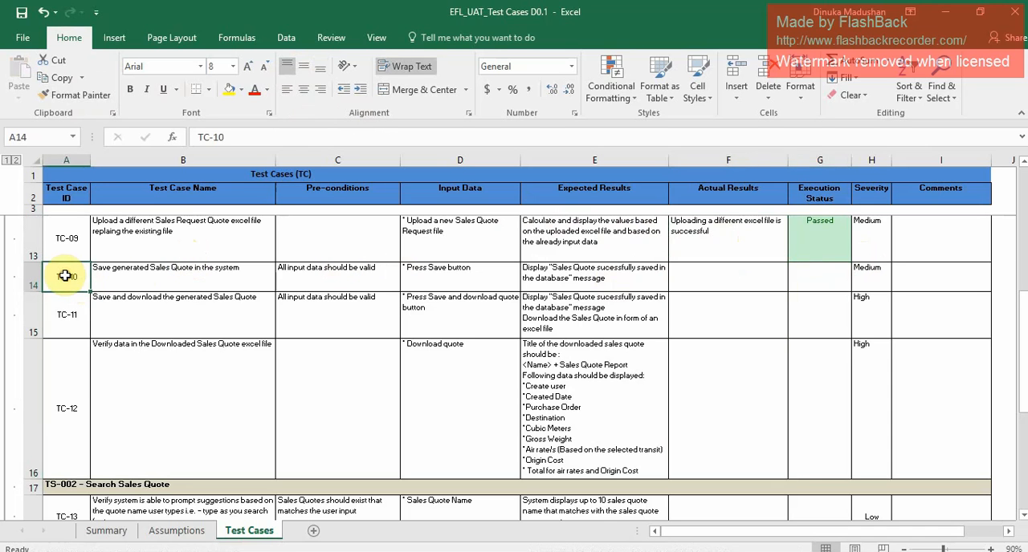
click(169, 280)
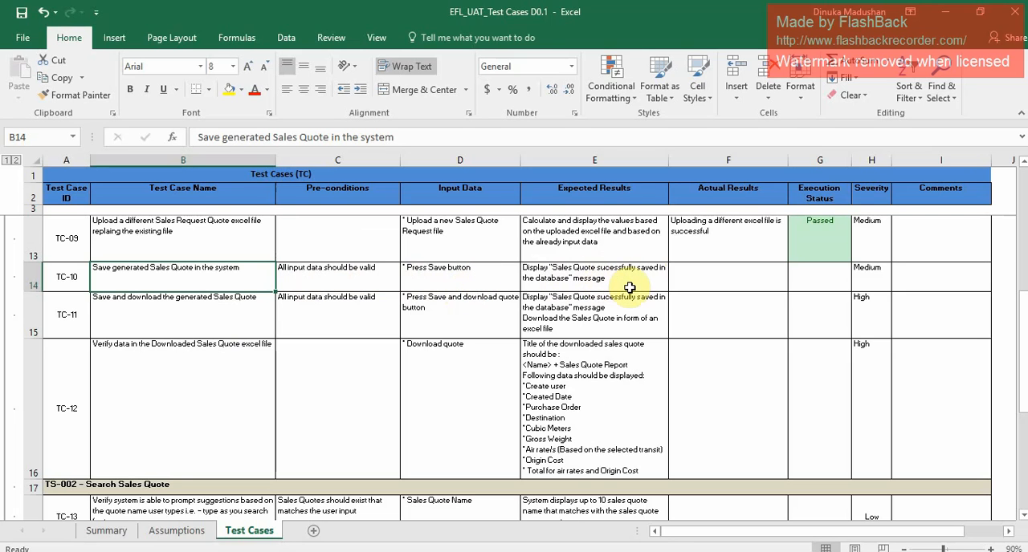
key(alt+Tab)
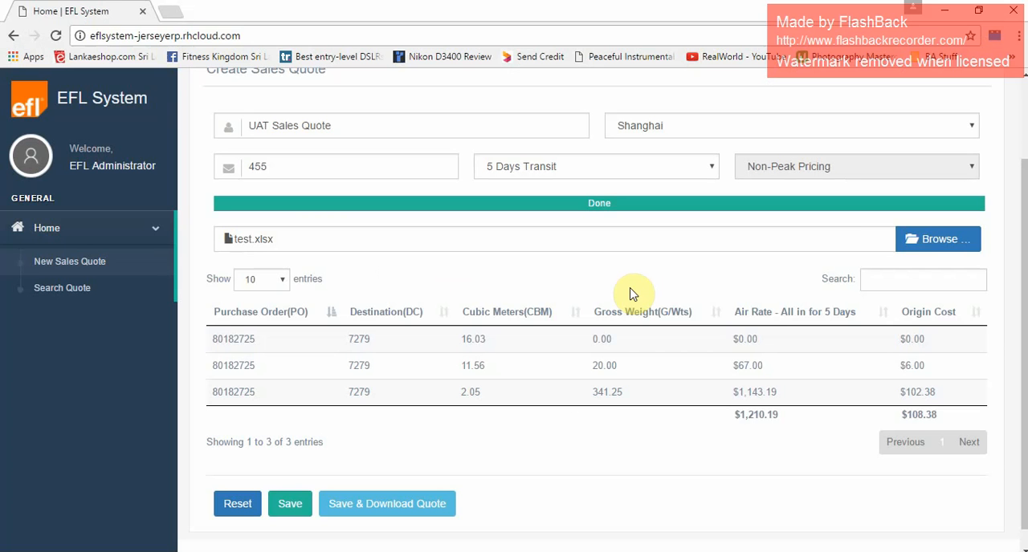
click(291, 505)
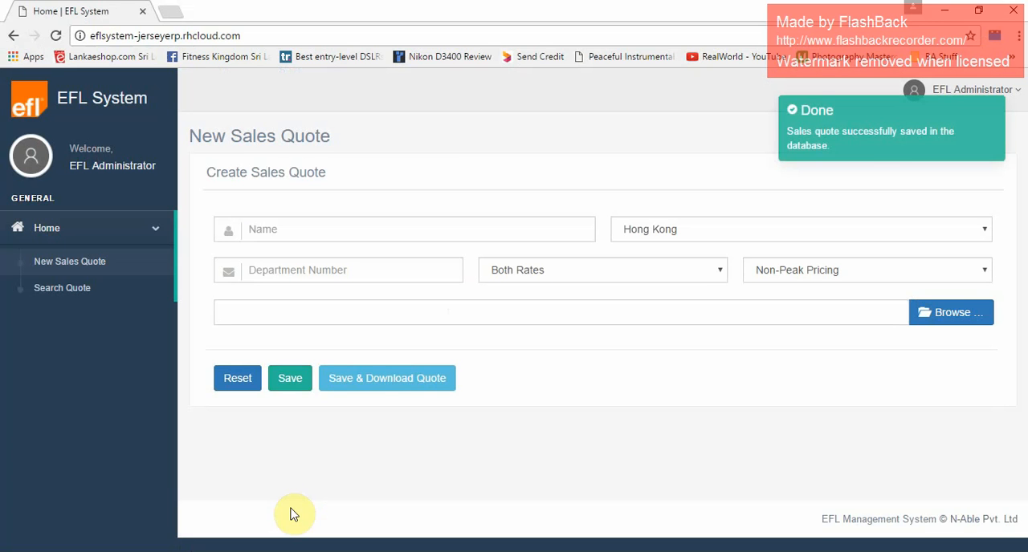
mouse_move(851, 131)
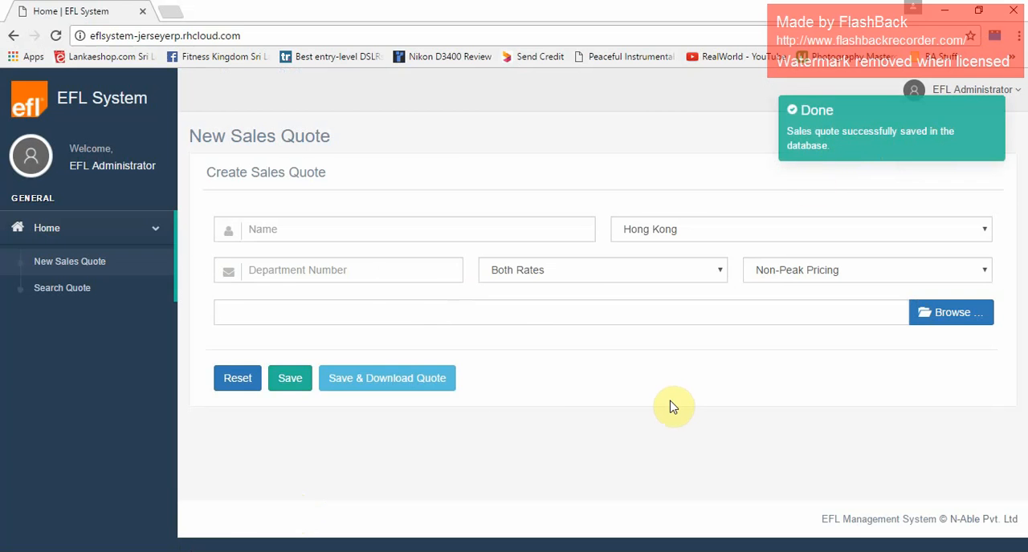
Return to the Excel test case workbook and enter "Sales quote is saved successfully" as the actual result of TC-10.
key(alt+Tab)
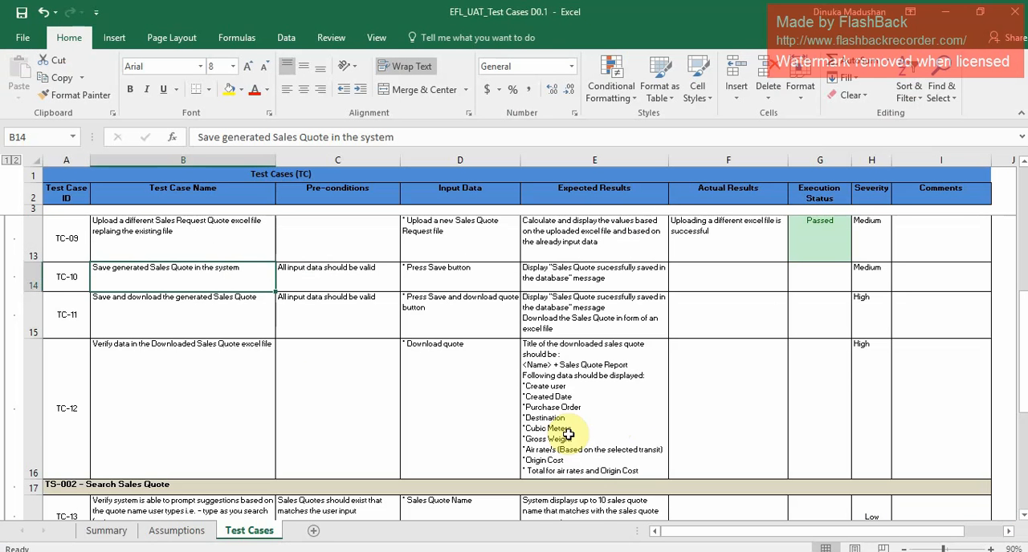
click(749, 275)
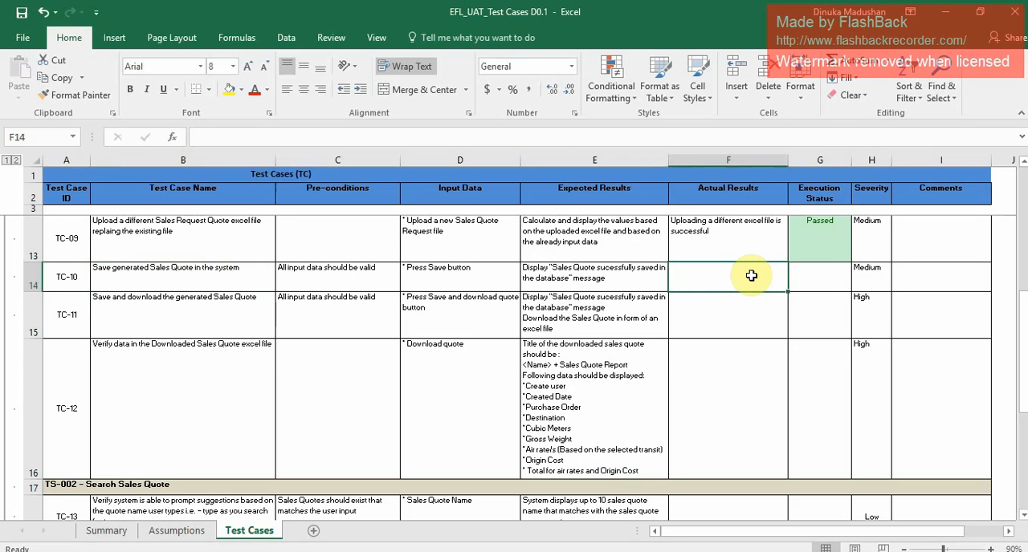
text(Sales)
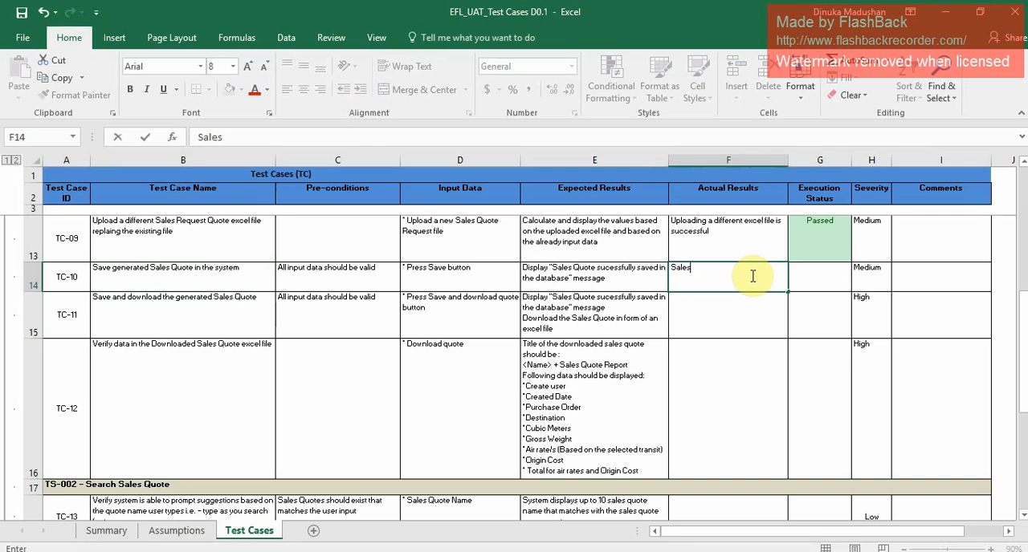
text( quote is saved succe)
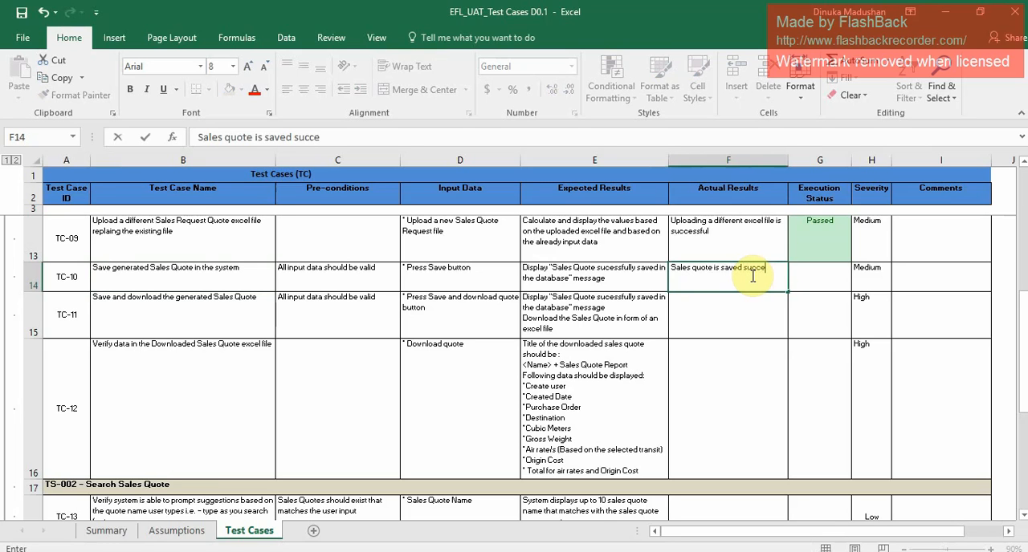
text(ssfully)
Set the execution status of TC-10 to Passed.
click(833, 275)
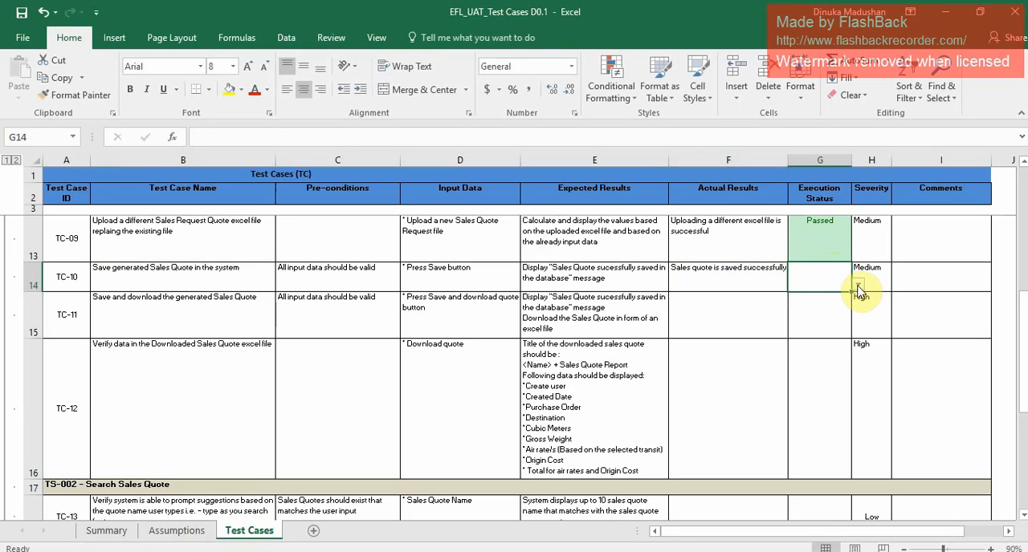
click(858, 284)
click(836, 297)
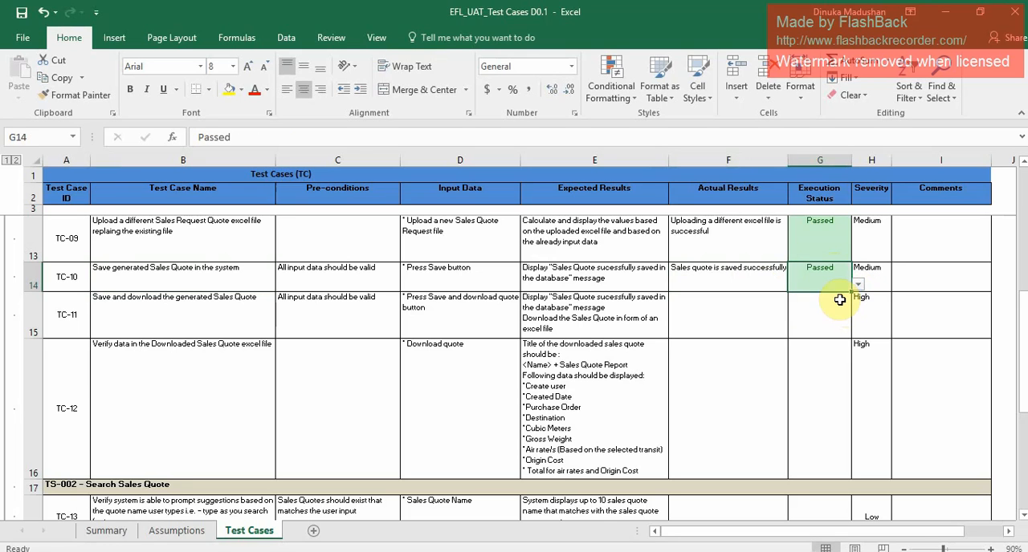
For TC-11, switch to the EFL System and start a sales quote named "UAT Sales Quote 1" with department number 500.
click(201, 334)
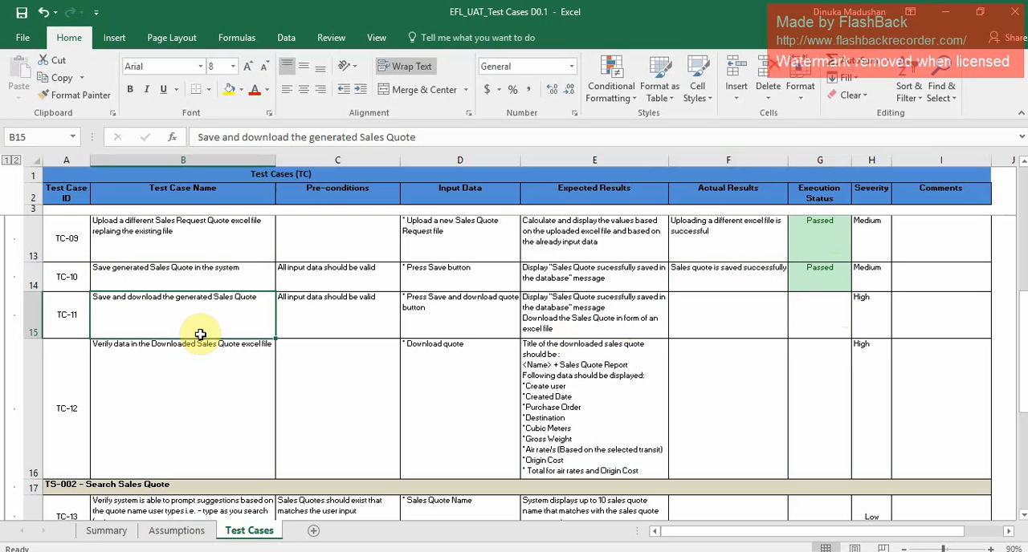
key(alt+Tab)
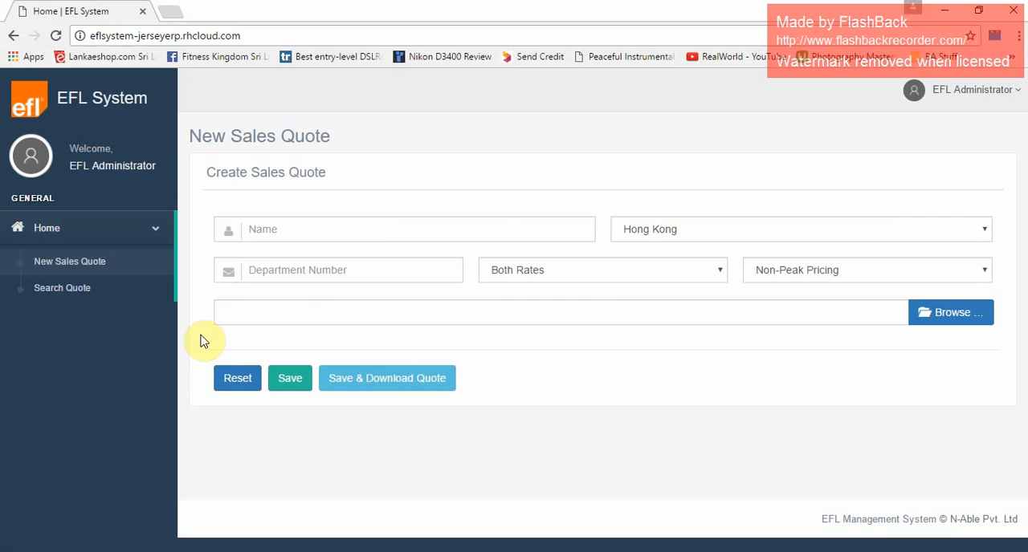
click(371, 224)
text(US)
key(BackSpace)
text(AT Sales)
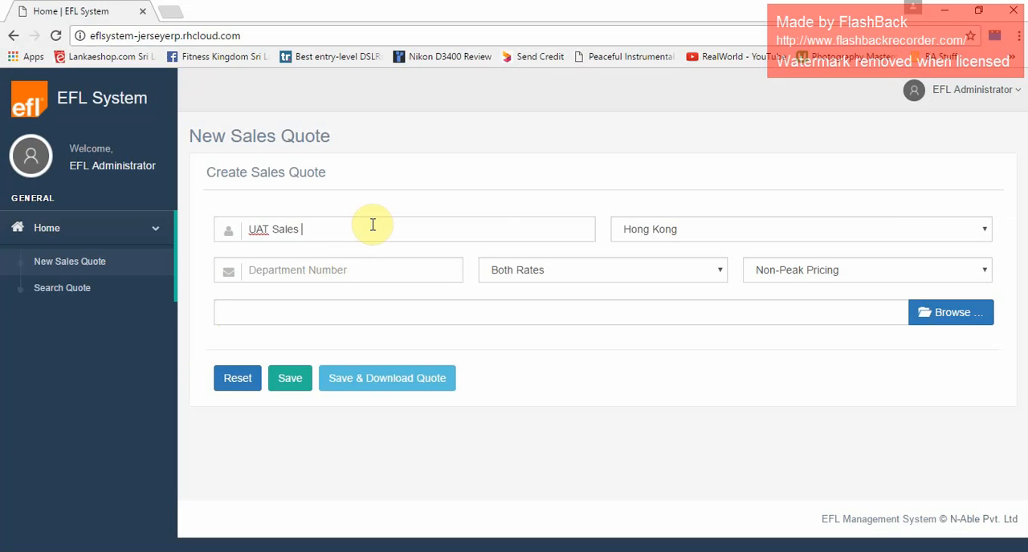
text( Quote 1)
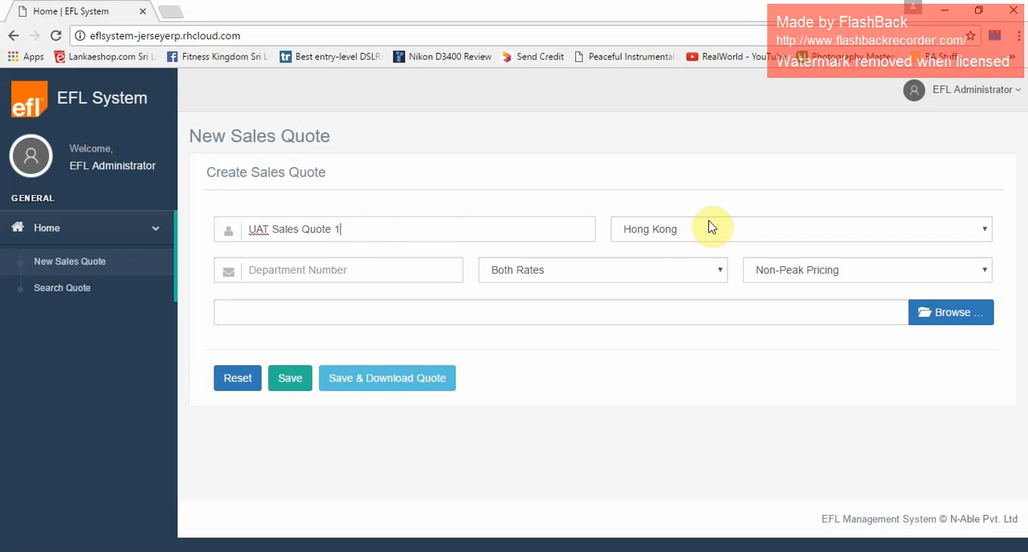
text(500)
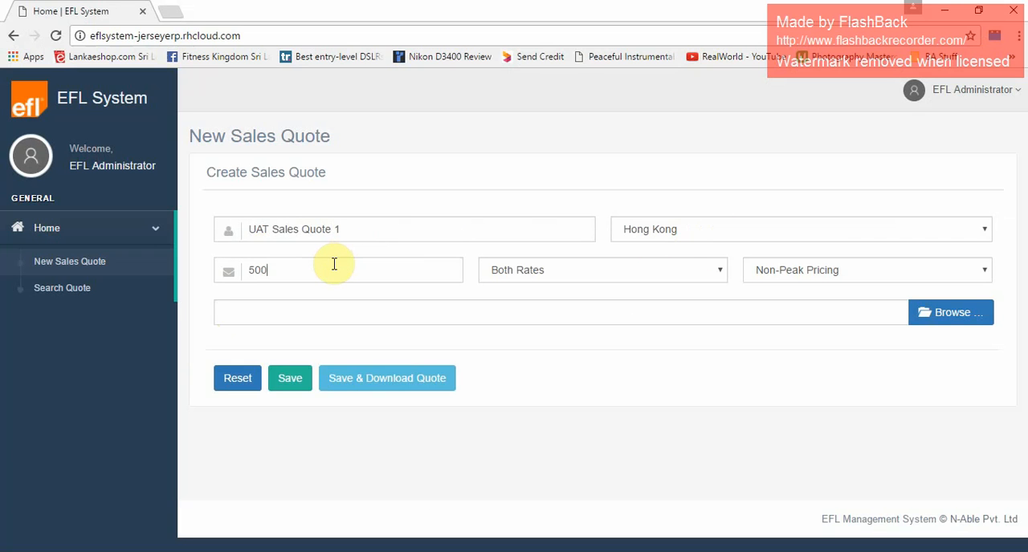
Upload the Airfreight_Request Template - Canada D27 file to the quote, and save and download the calculated quote.
click(958, 315)
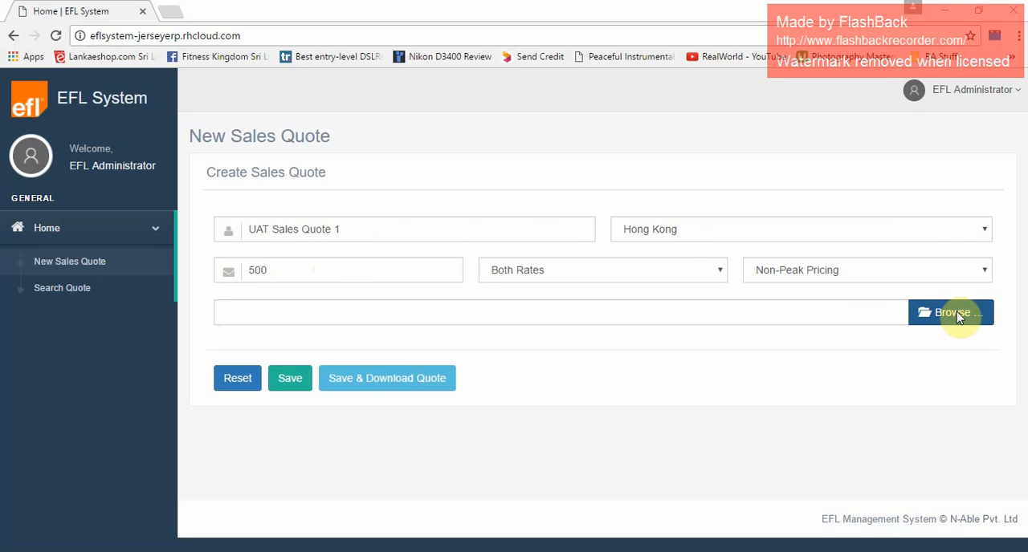
click(261, 107)
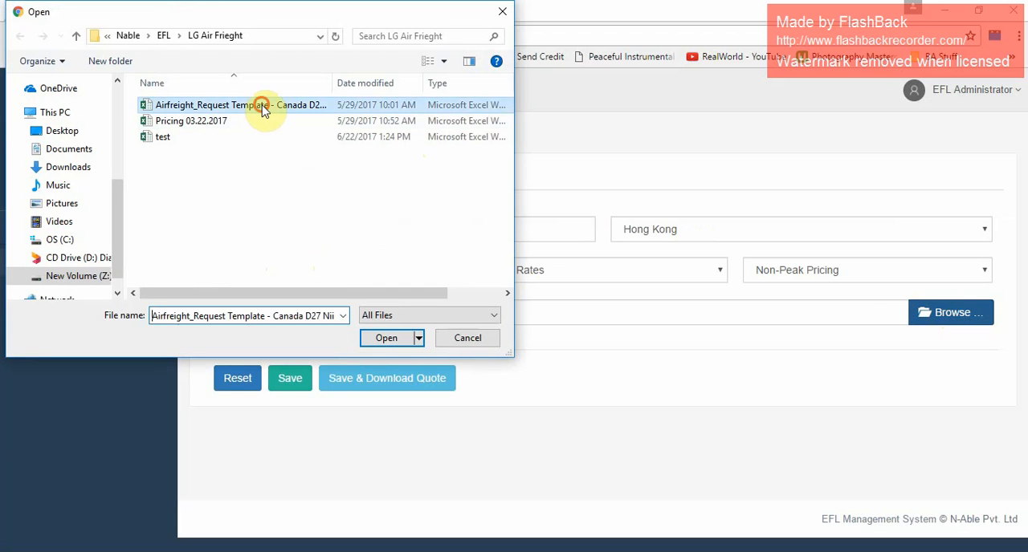
click(384, 338)
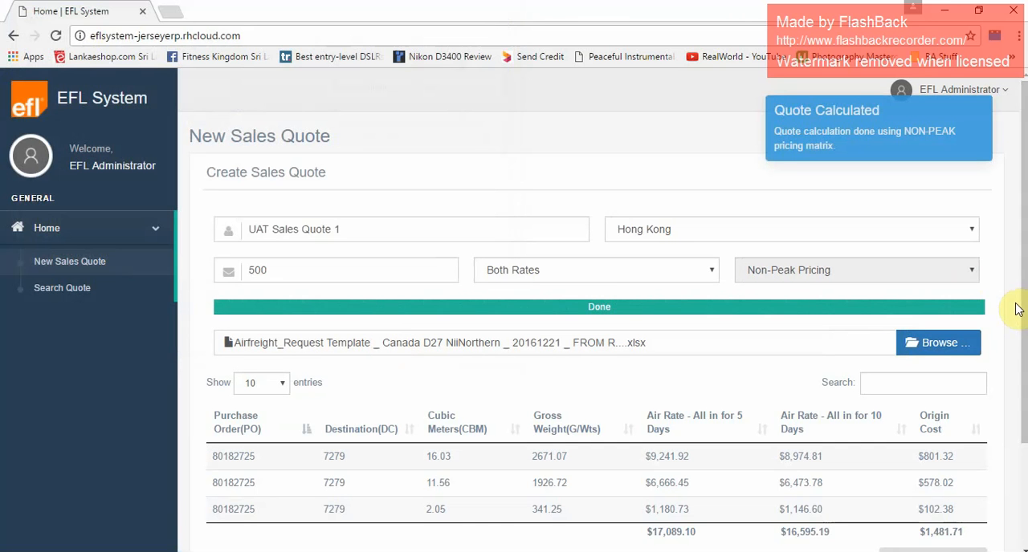
scroll(1024, 318, down, 2)
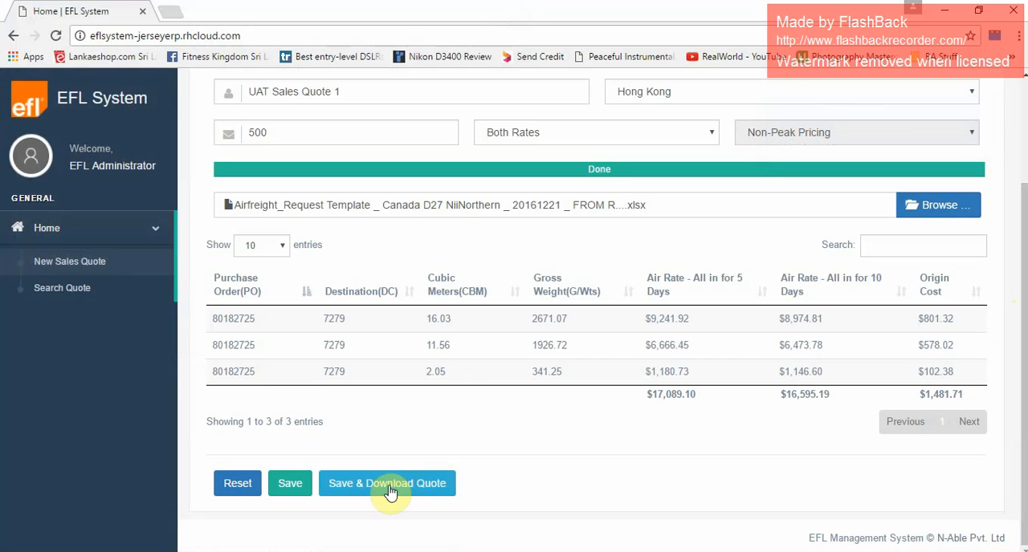
click(389, 491)
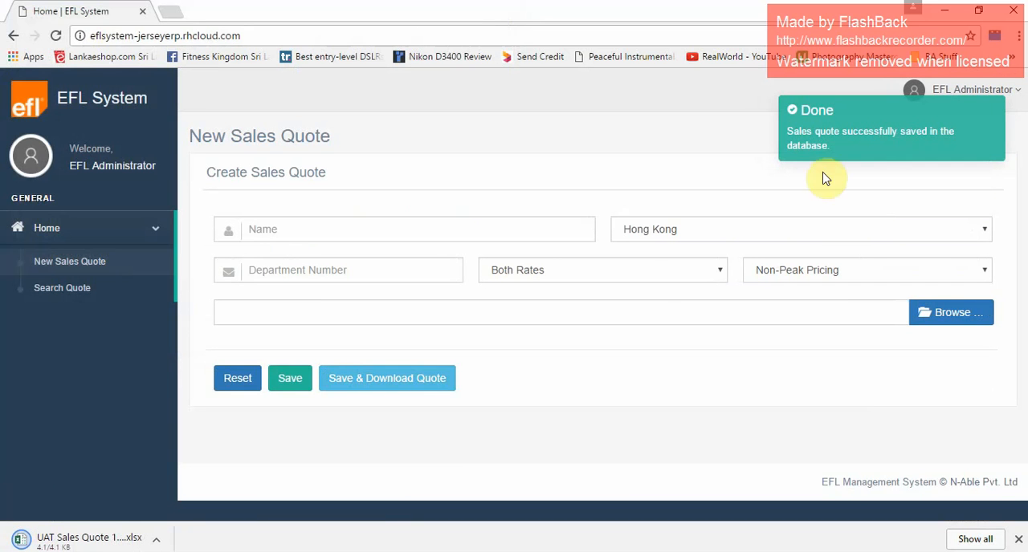
Open the downloaded UAT Sales Quote 1 file in Excel and dismiss its Protected View notice.
click(156, 541)
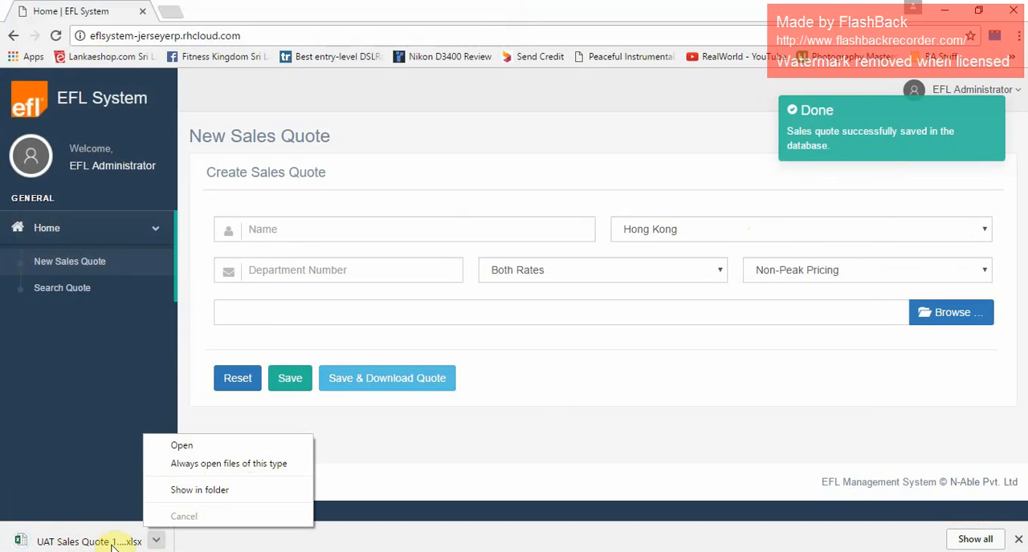
click(222, 448)
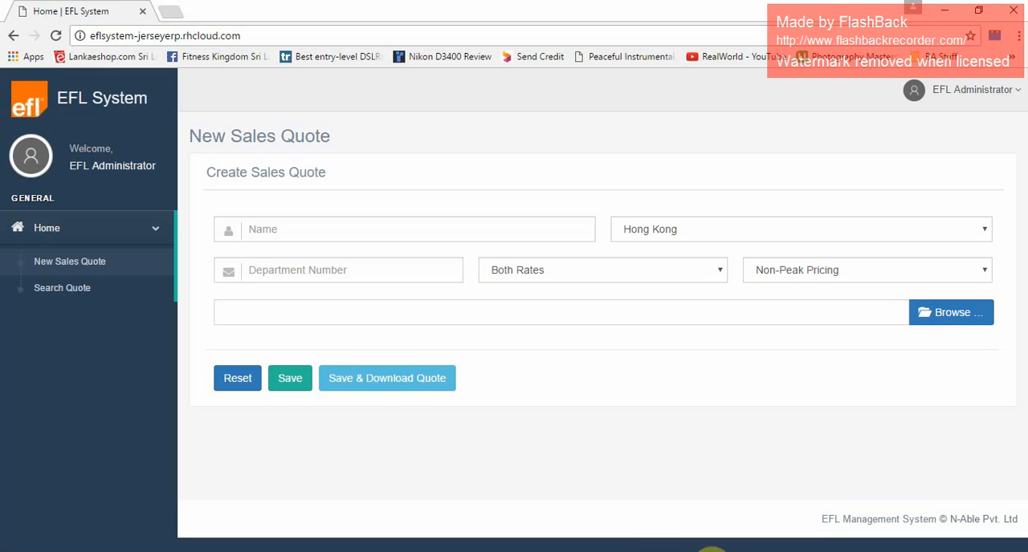
mouse_move(723, 549)
click(723, 549)
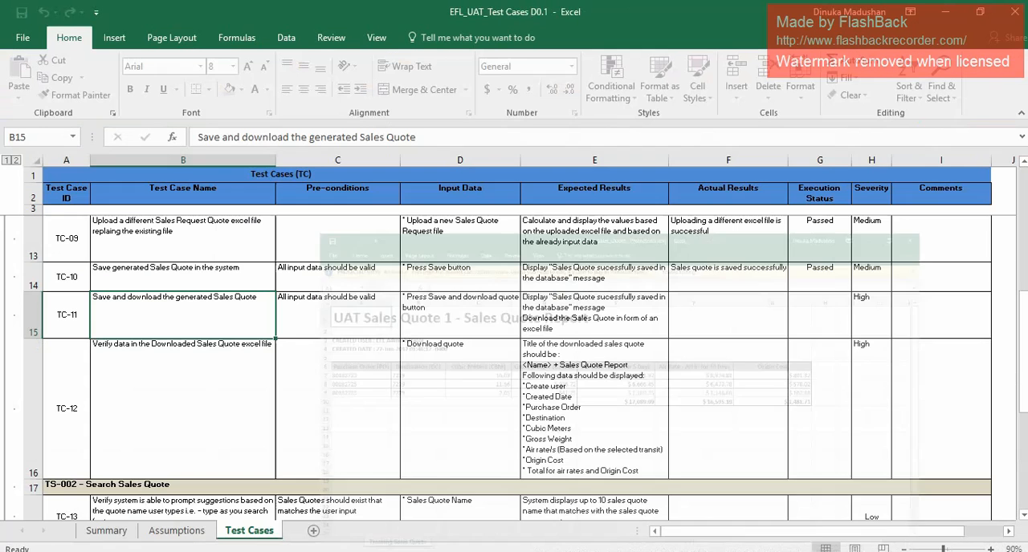
click(724, 551)
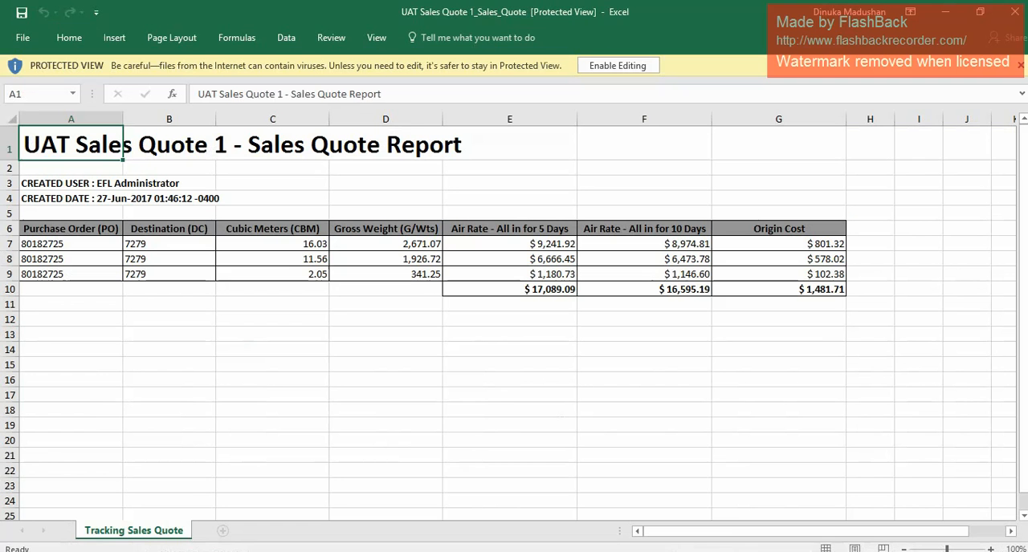
click(1019, 67)
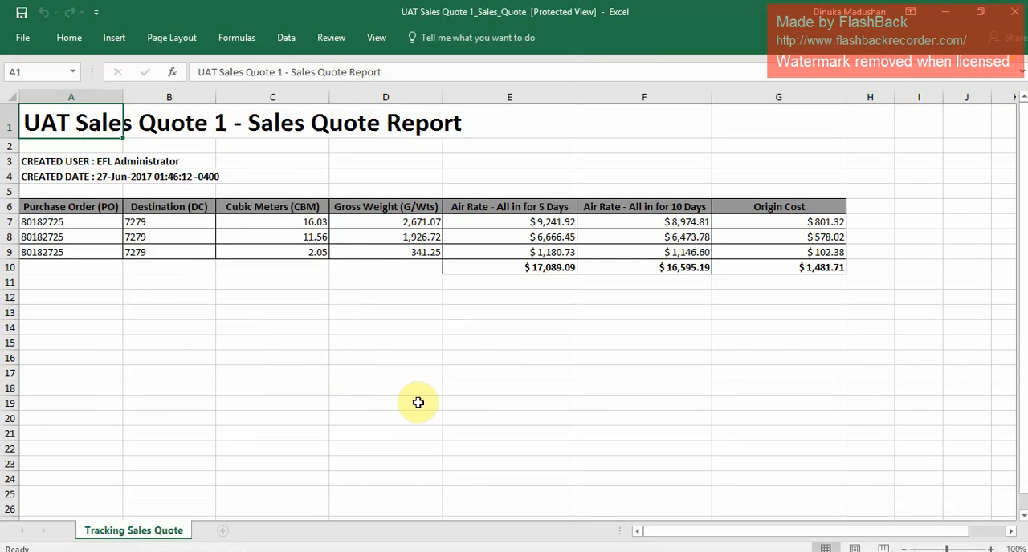
Return to the test case workbook and enter "Downloading sales quote is successful" as the actual result of TC-11.
click(654, 551)
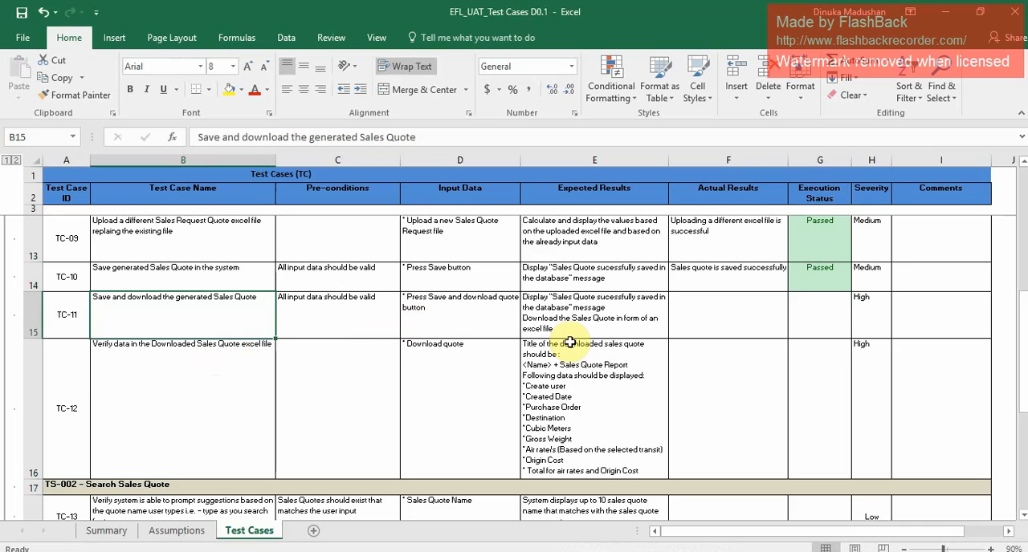
click(735, 310)
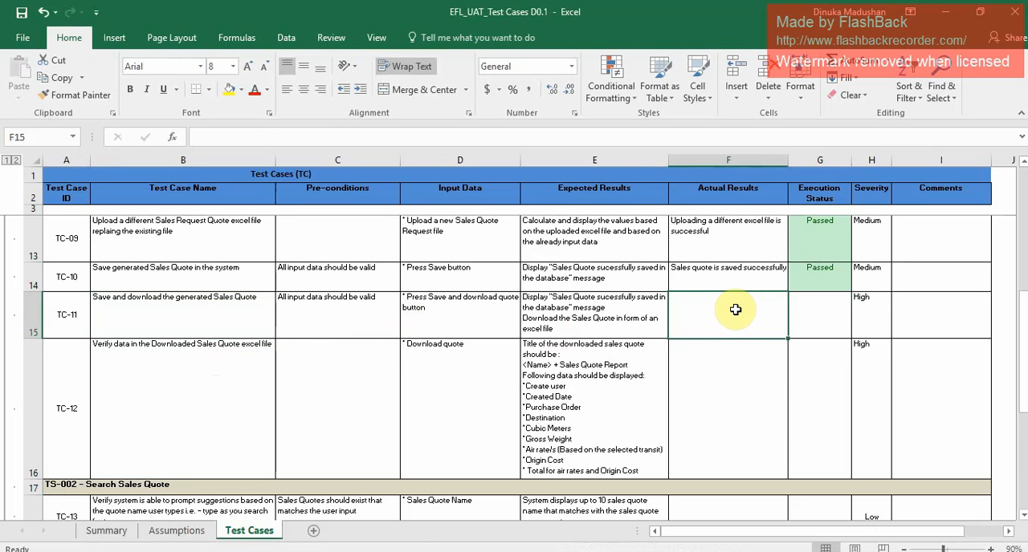
text(Dow)
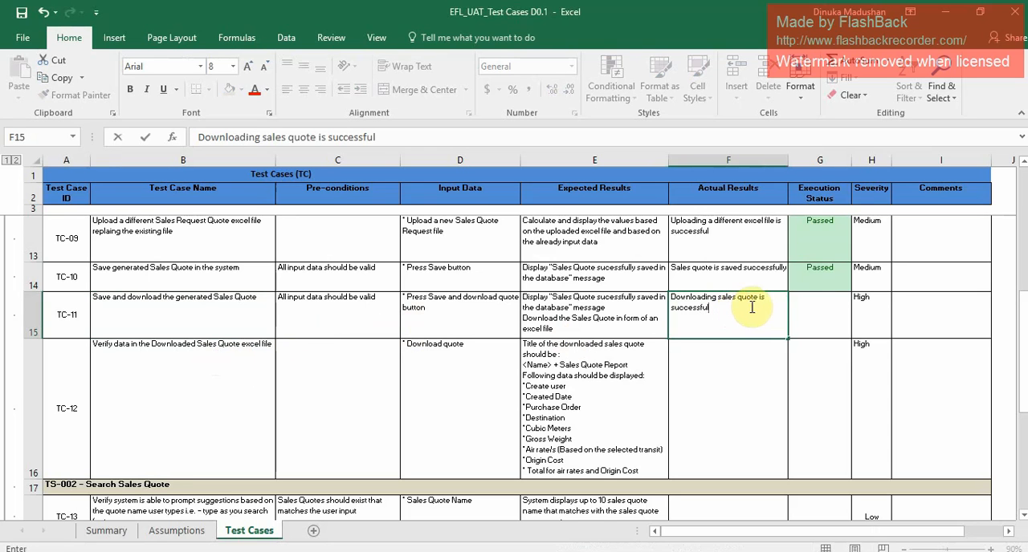
Set the execution status of TC-11 to Passed.
click(827, 314)
click(858, 335)
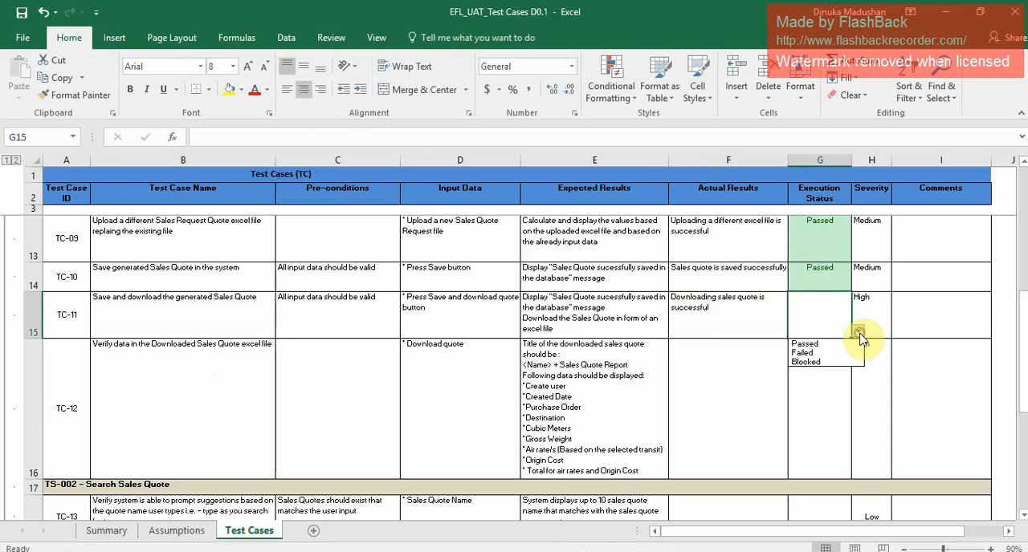
click(835, 343)
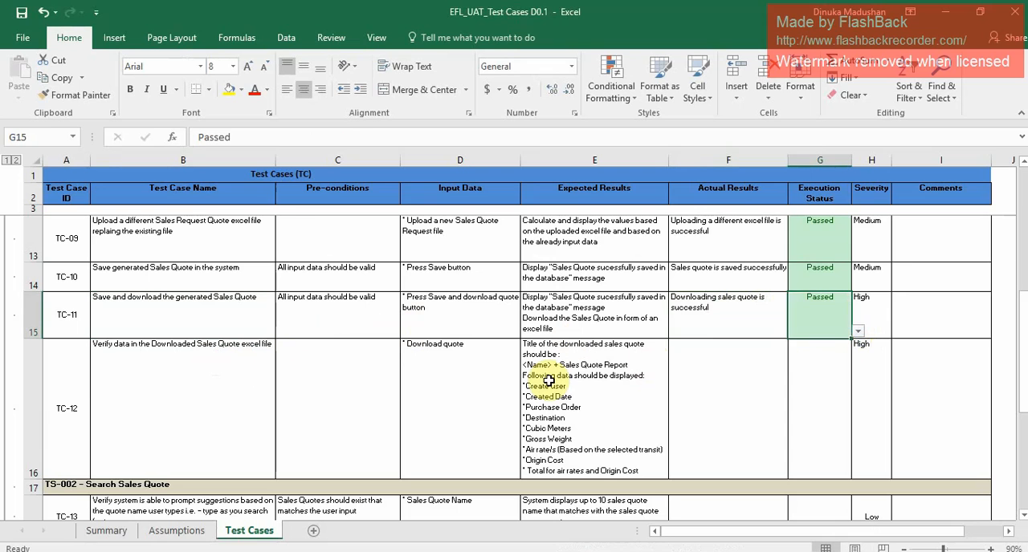
Check the downloaded UAT Sales Quote 1 report against the expected results of TC-12, and close the report file.
click(164, 391)
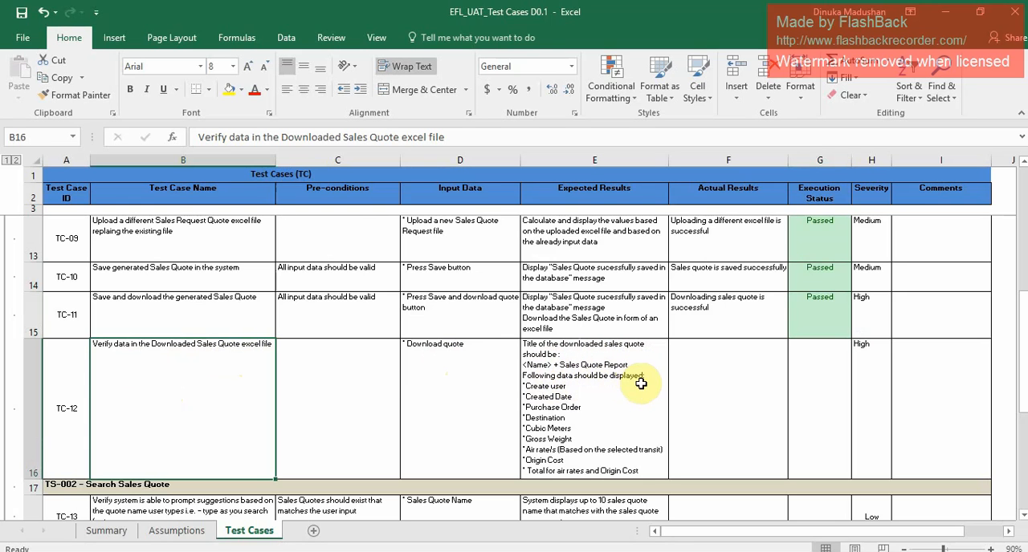
click(321, 551)
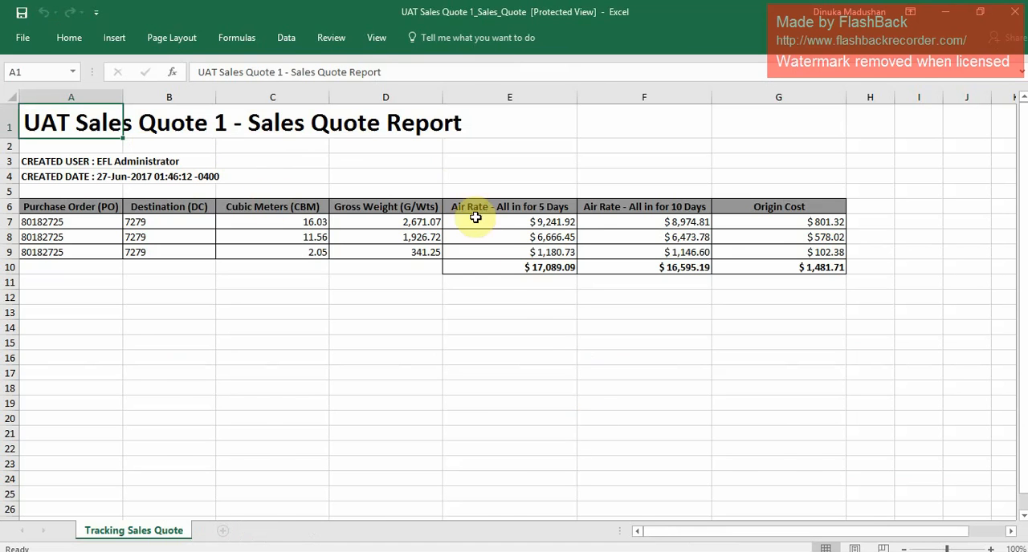
key(alt+Tab)
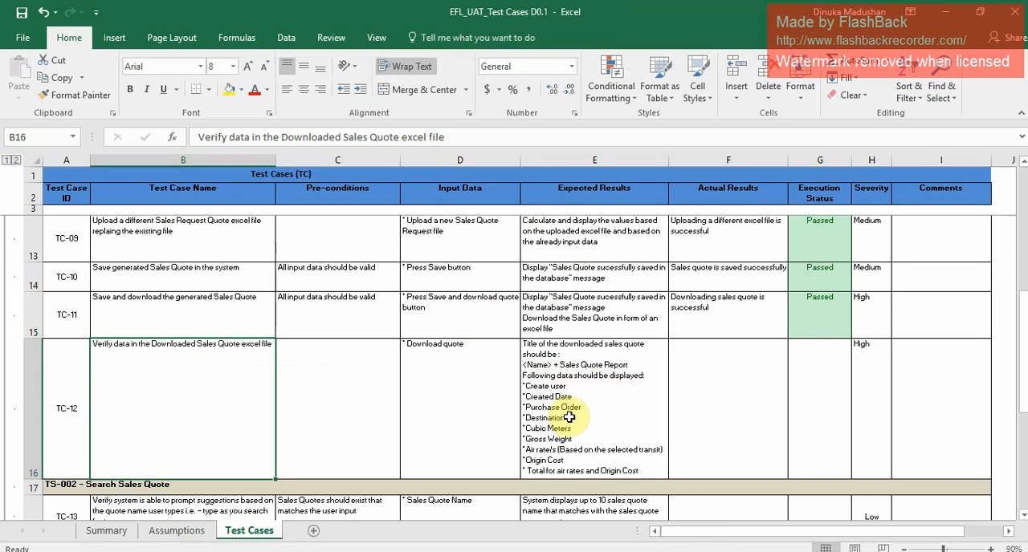
key(alt+Tab)
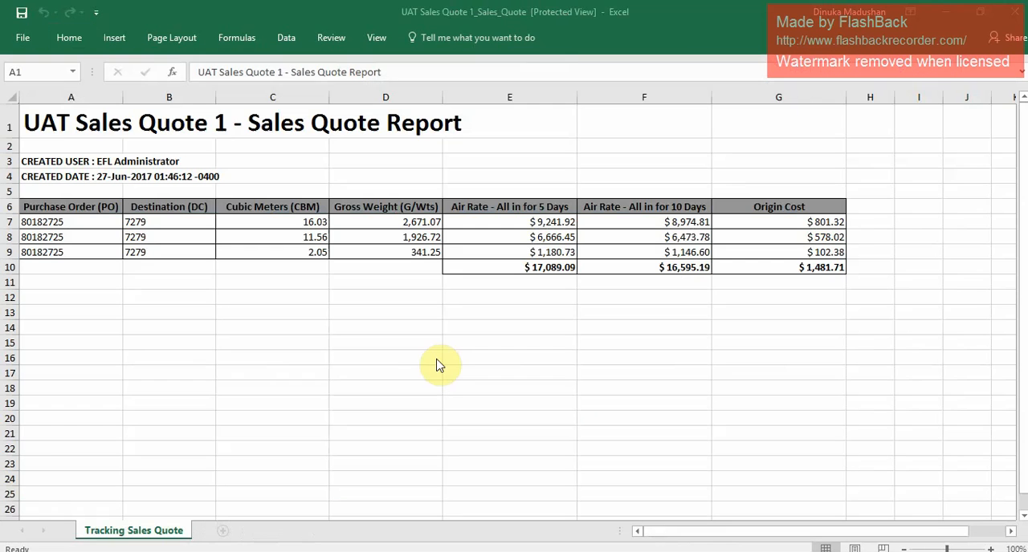
key(alt+Tab)
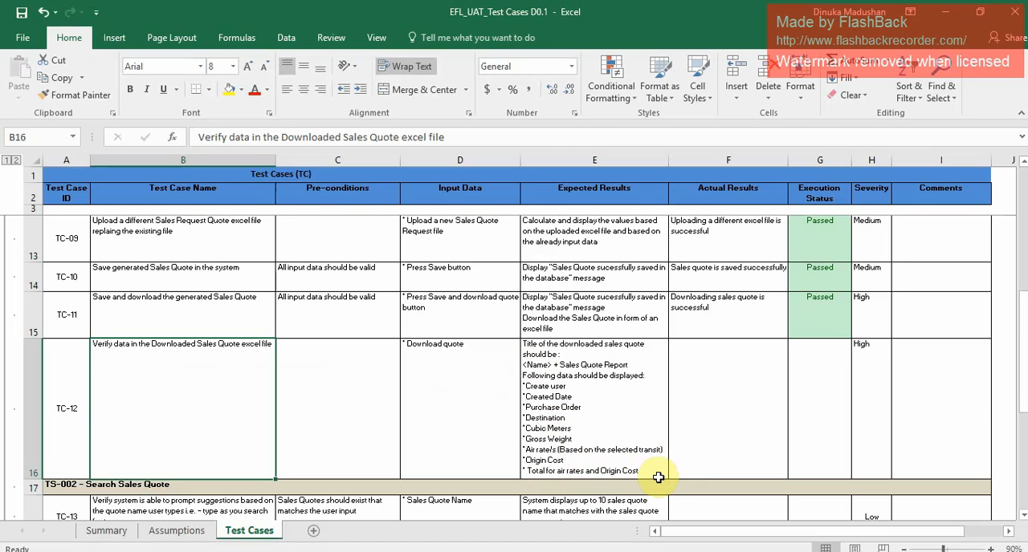
key(alt+Tab)
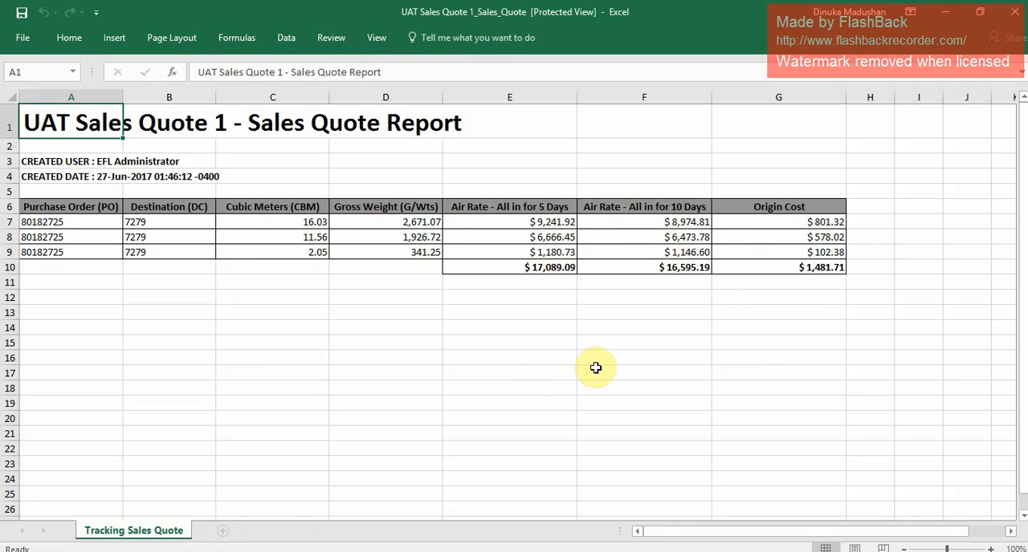
click(1016, 12)
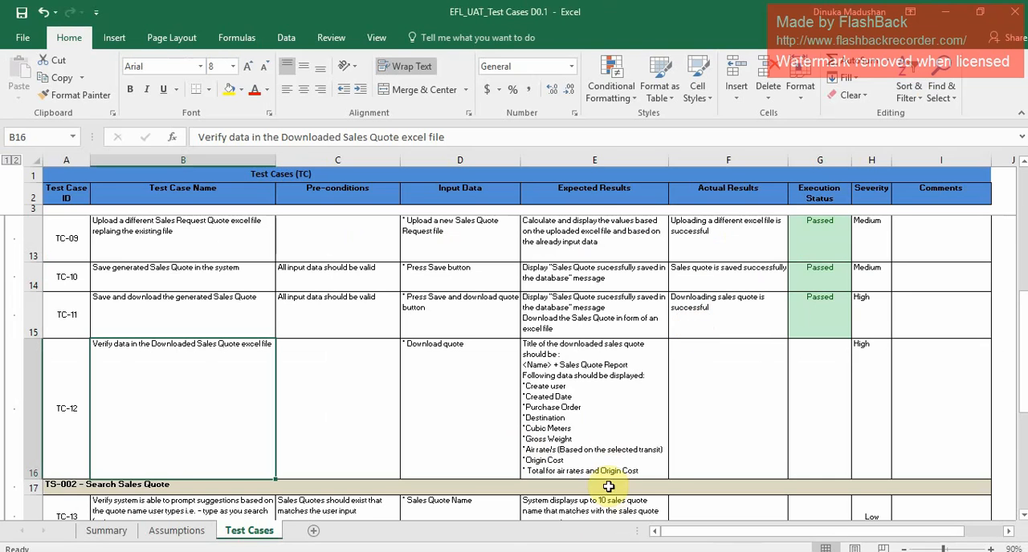
Enter "All the in the downloaded file is as expected" as the actual result of TC-12 and set its execution status to Passed.
click(726, 395)
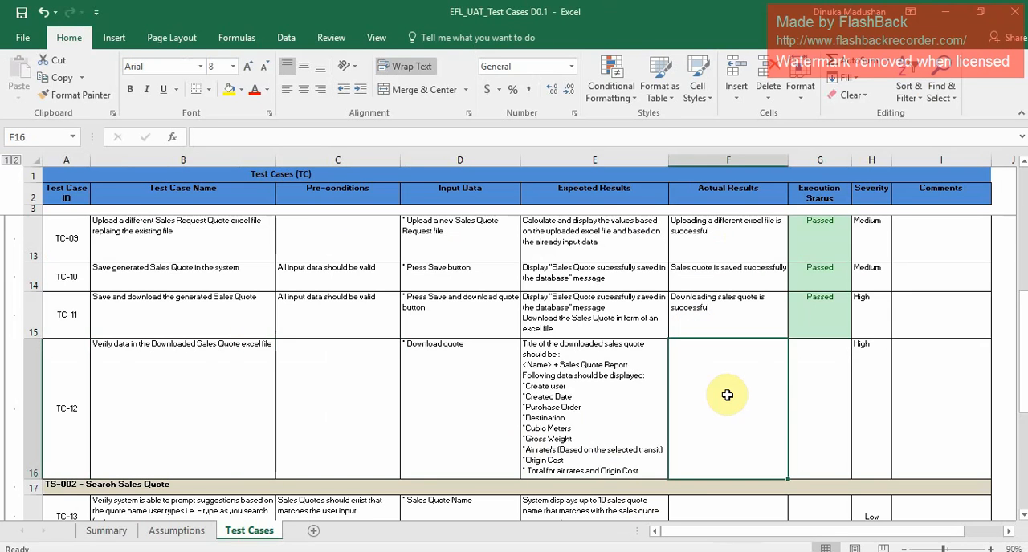
text(A)
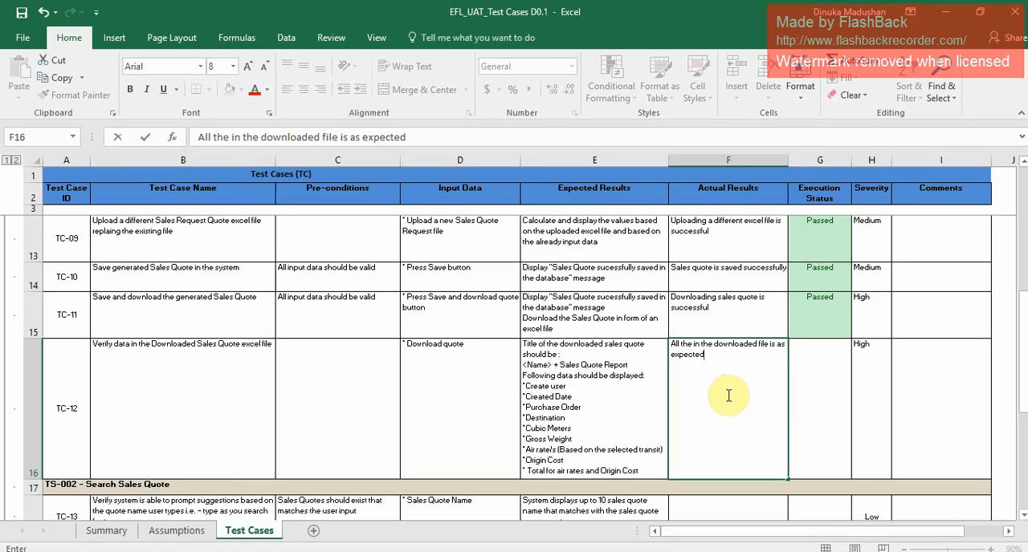
click(807, 400)
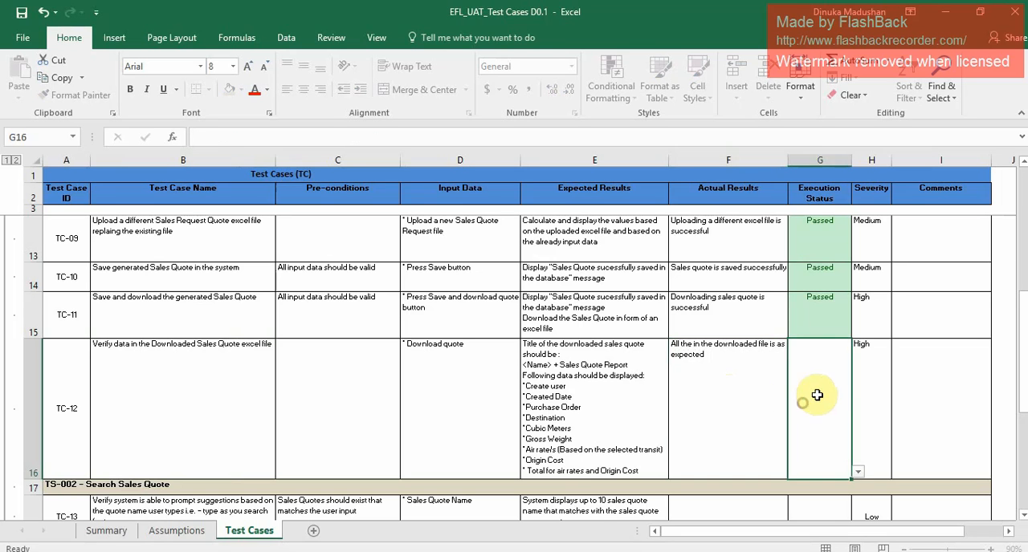
click(858, 474)
click(833, 485)
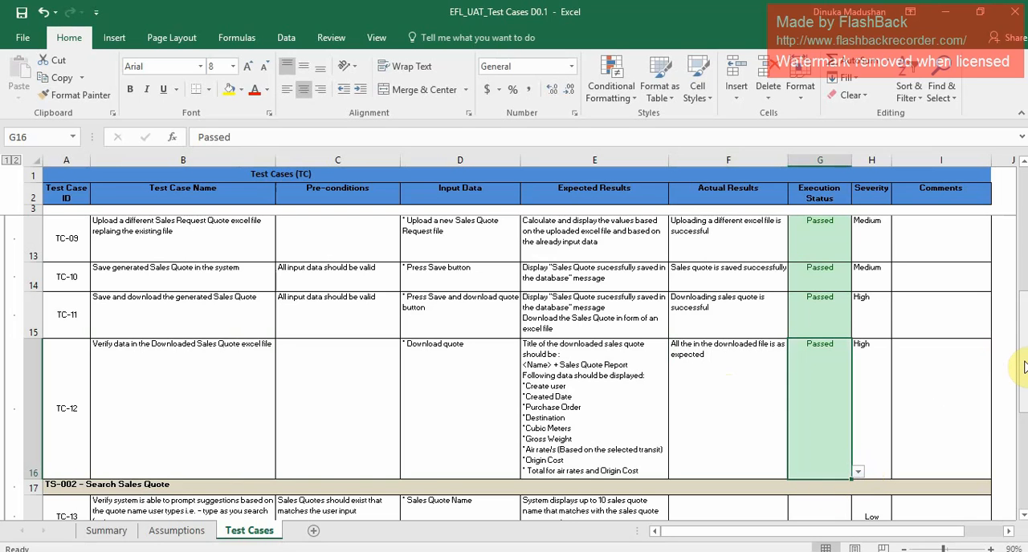
Switch to the EFL System in Chrome, open the quote search page and enter "UA" as the quote name to search.
drag(1024, 366, 1016, 415)
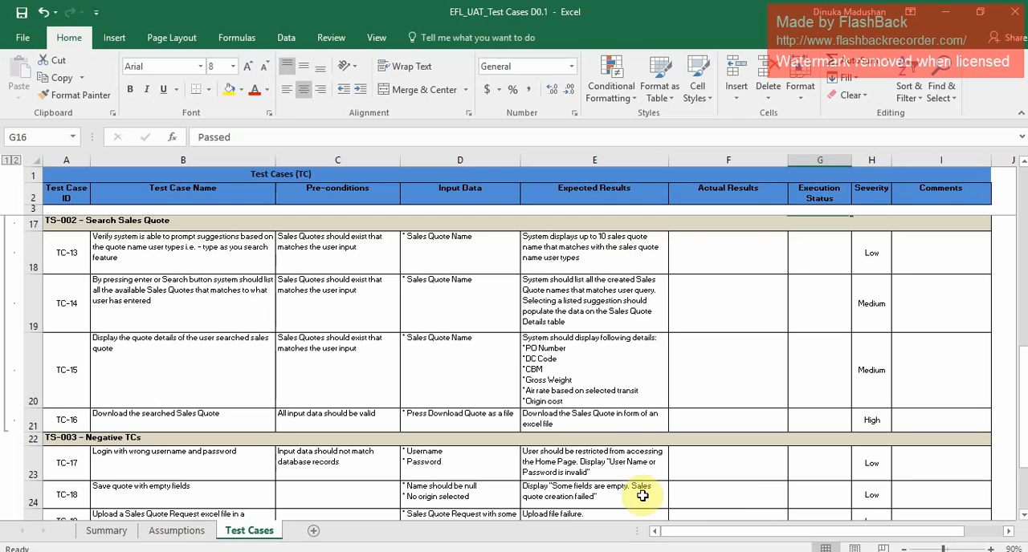
mouse_move(389, 551)
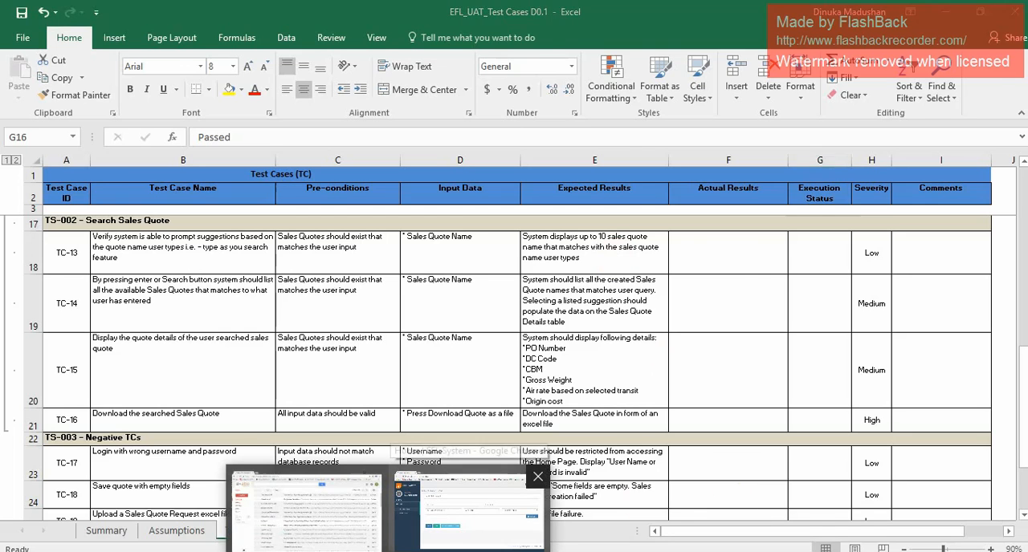
click(467, 507)
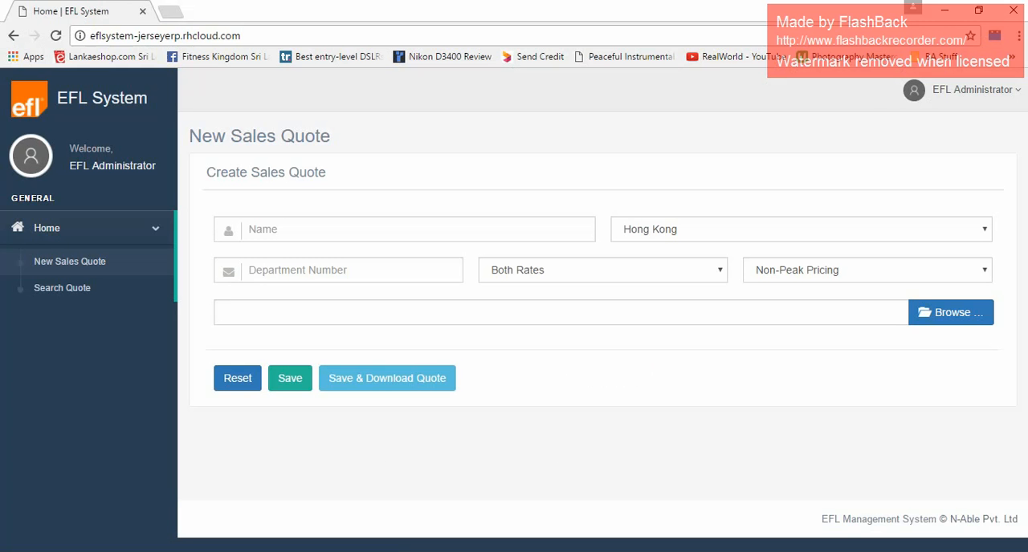
click(93, 292)
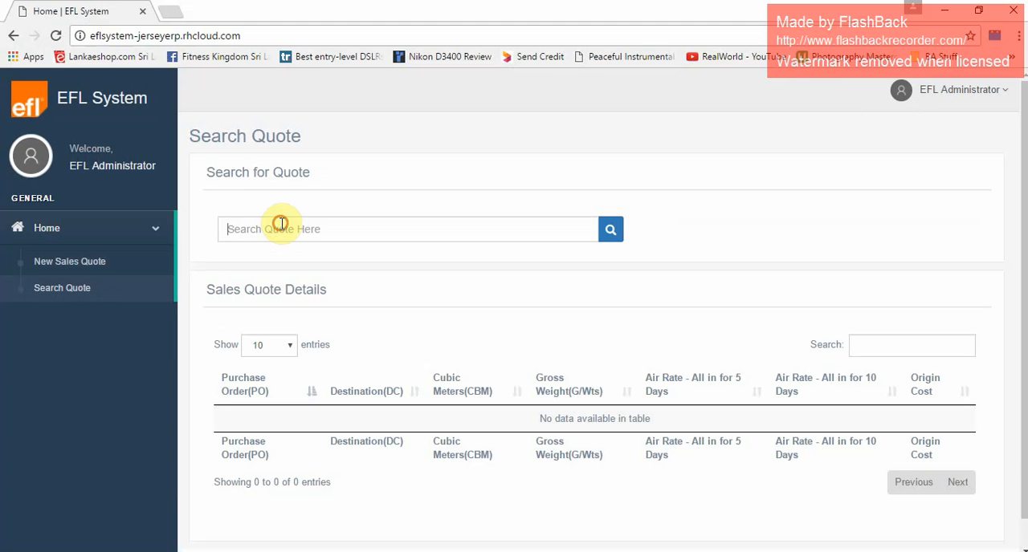
text(UA)
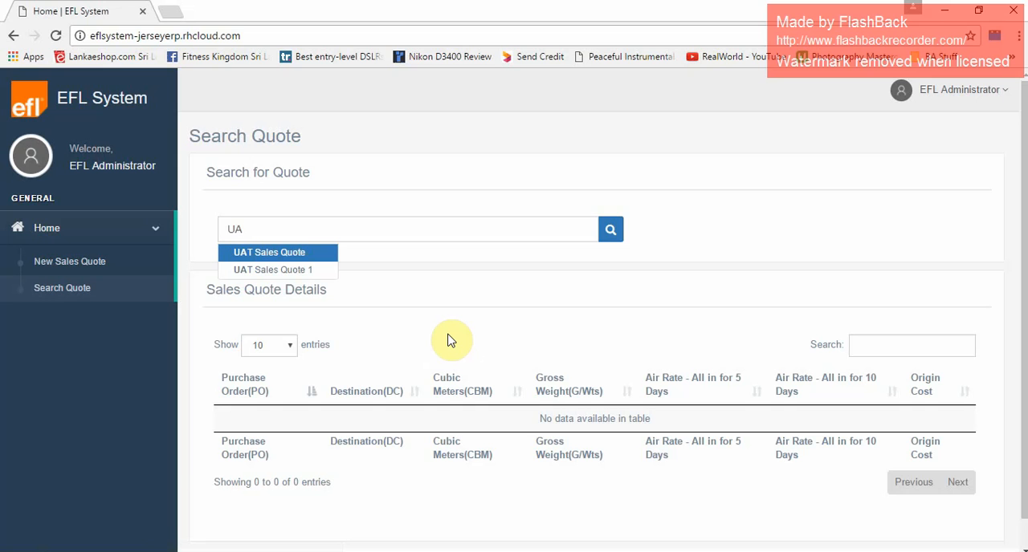
Return to the test case workbook and enter "System prompts suggestions based on existing sales quotes" as the actual result of TC-13.
key(alt+Tab)
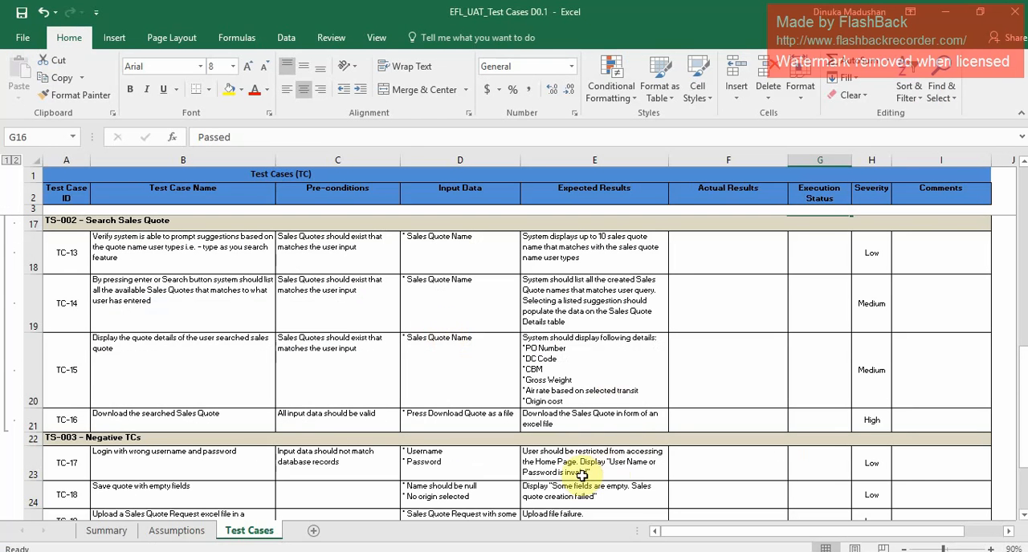
click(735, 255)
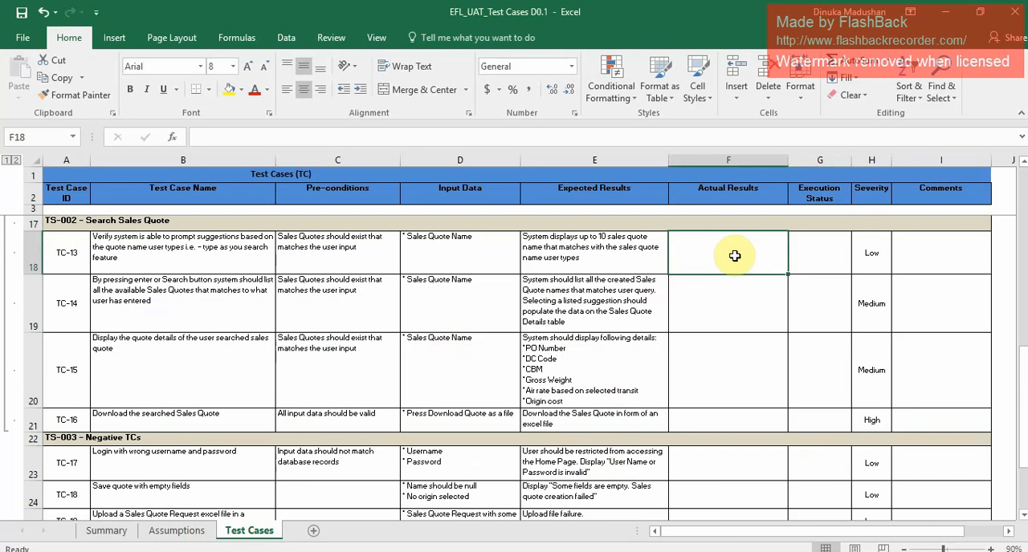
text(System is able to extract data from excel sheet successfully)
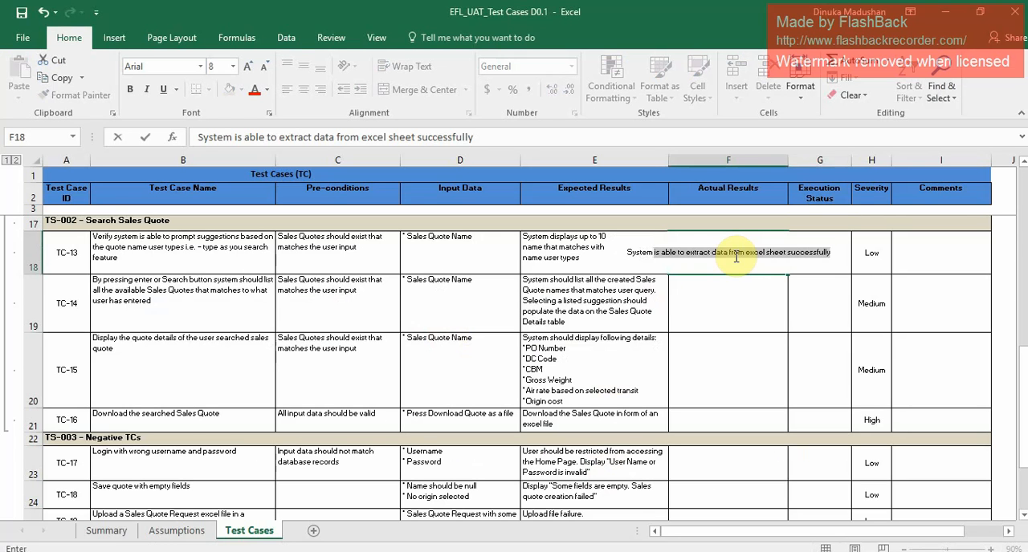
text(pr)
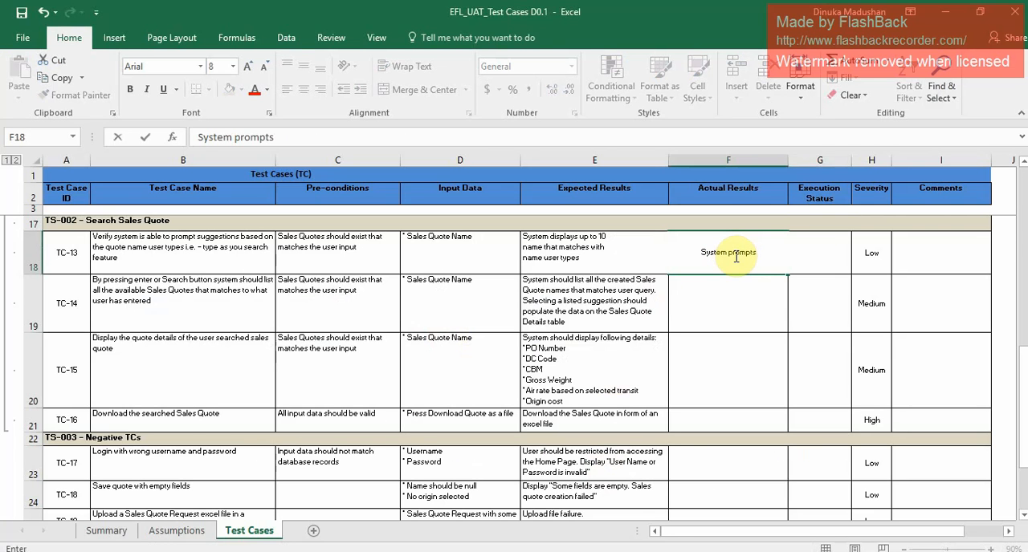
text(ompts suggestions based)
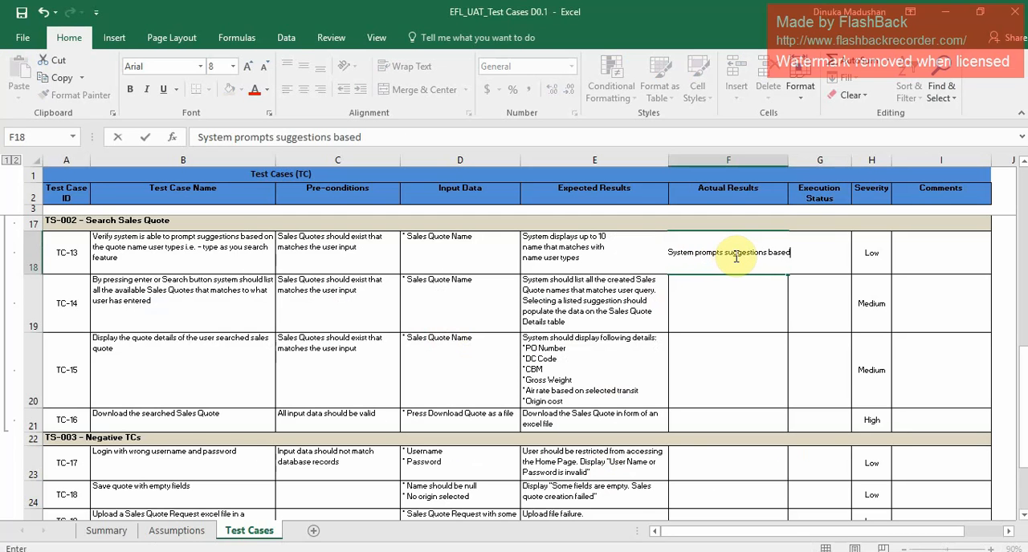
text( on exis)
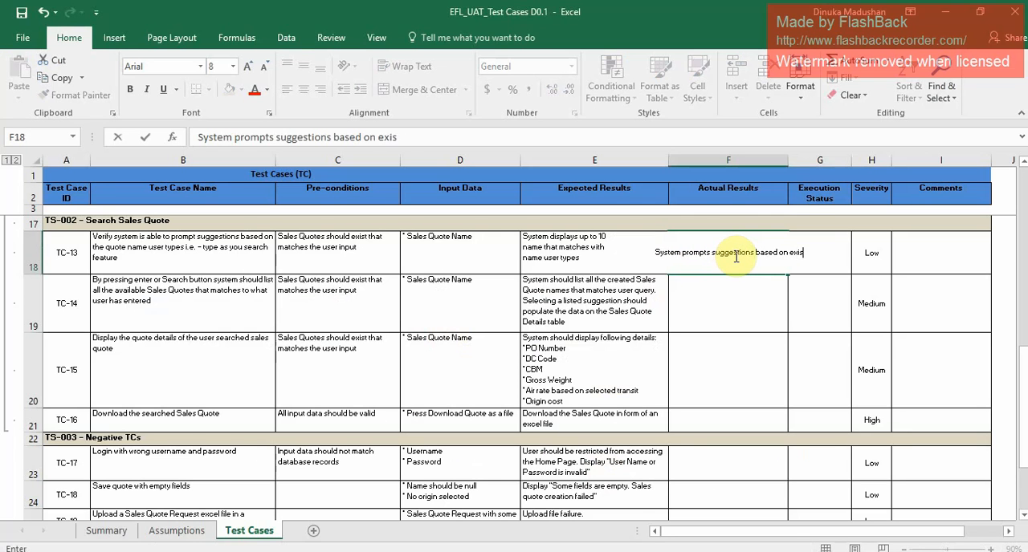
text(ting)
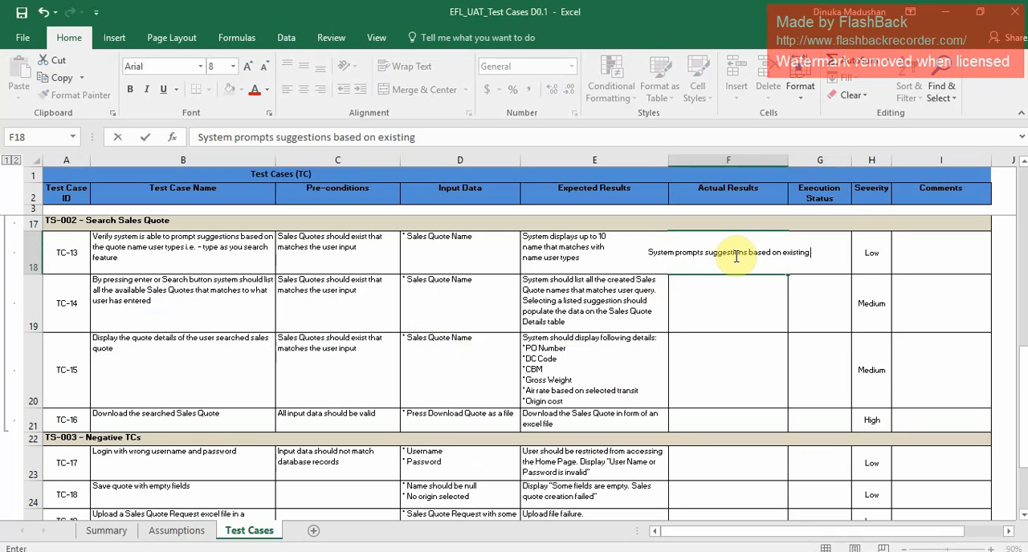
text( sales q)
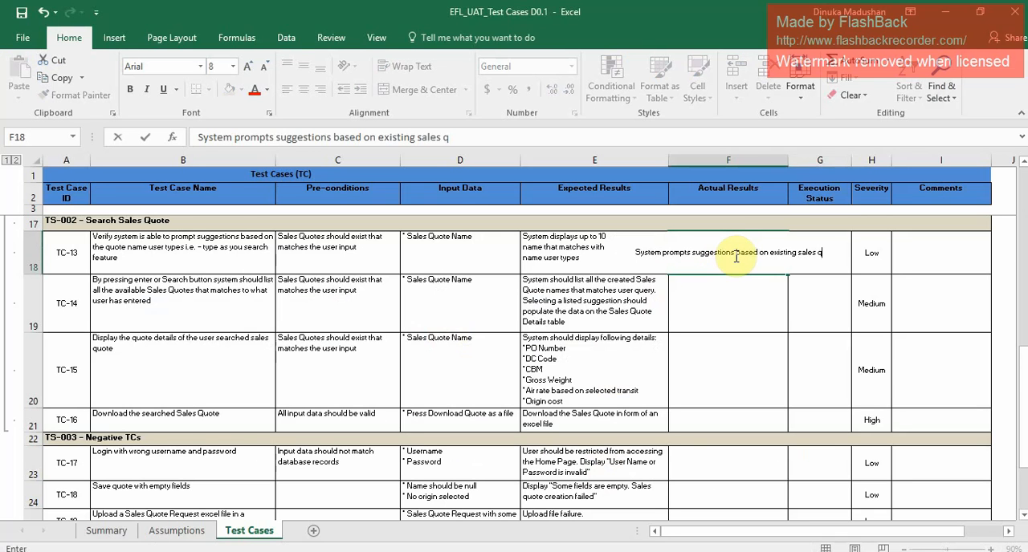
text(uotes)
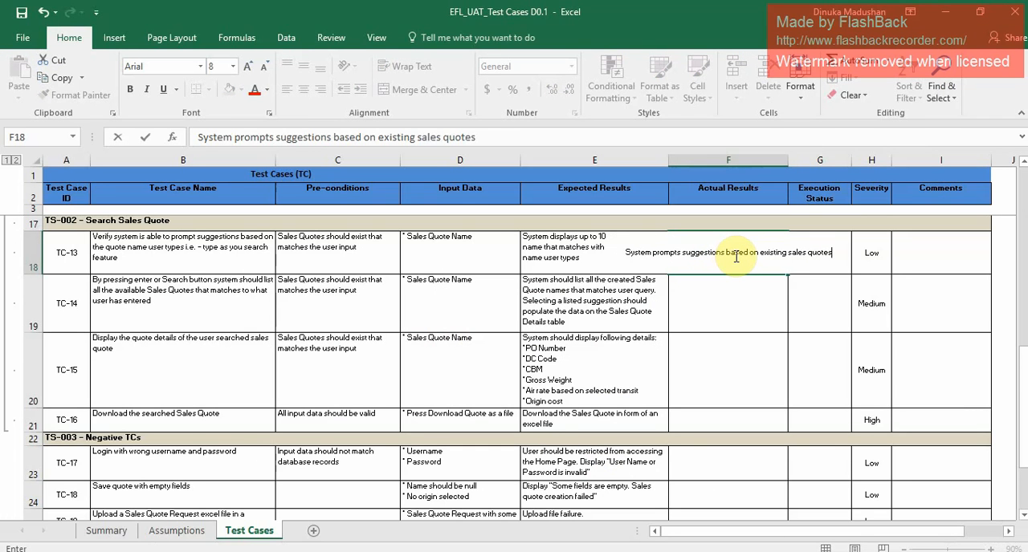
click(713, 302)
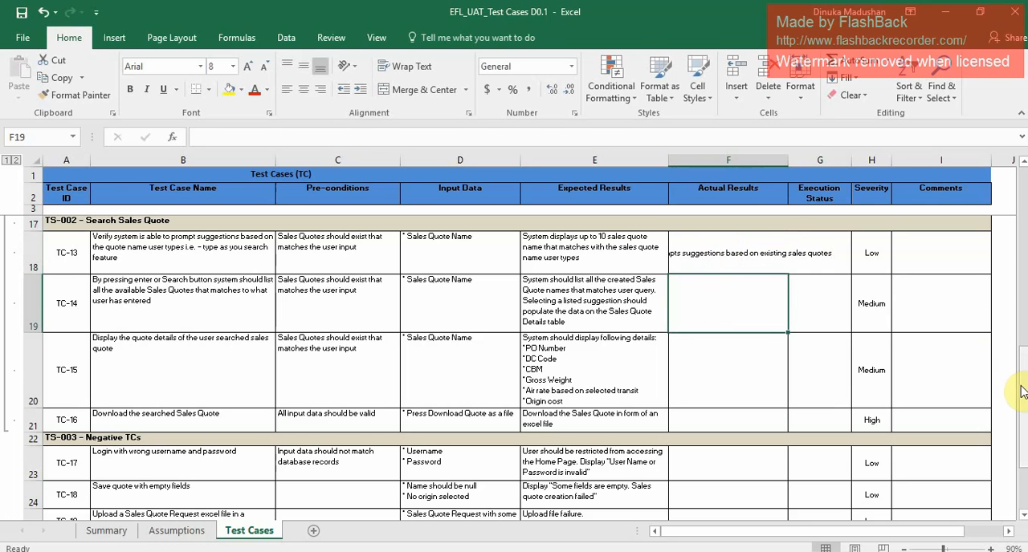
Copy the cell formatting of TC-12's actual result to the actual result cells of TC-13 through TC-16.
drag(1021, 389, 1020, 379)
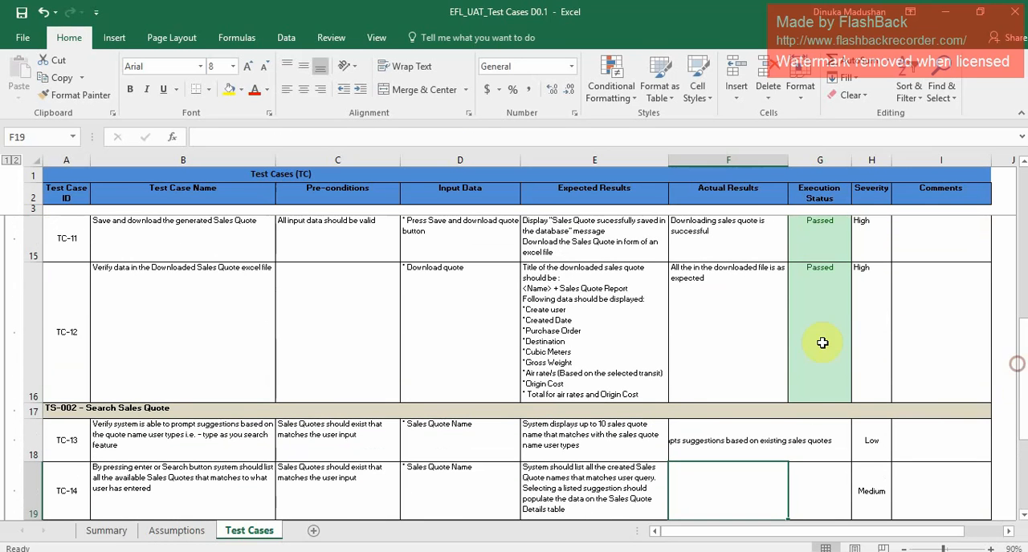
click(724, 327)
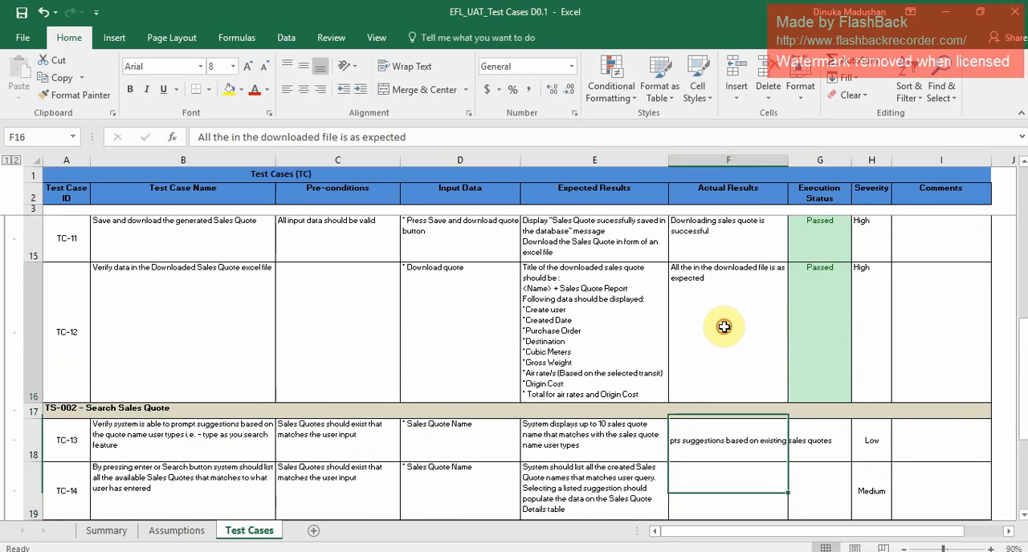
click(51, 95)
mouse_move(690, 434)
mouse_down()
mouse_move(711, 536)
mouse_move(706, 378)
mouse_move(722, 364)
mouse_up()
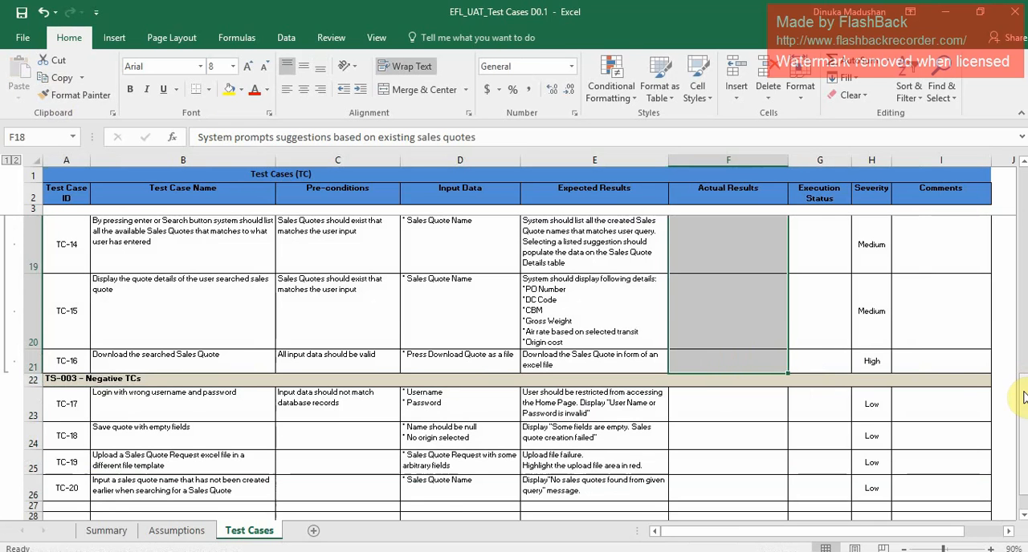
Set the execution status of TC-13 to Passed.
drag(1025, 396, 1015, 351)
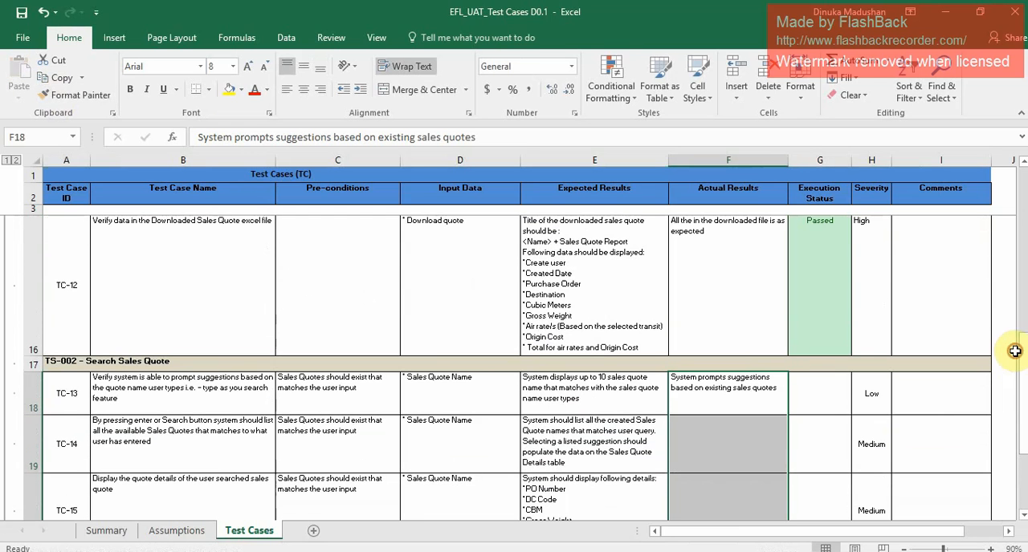
click(823, 391)
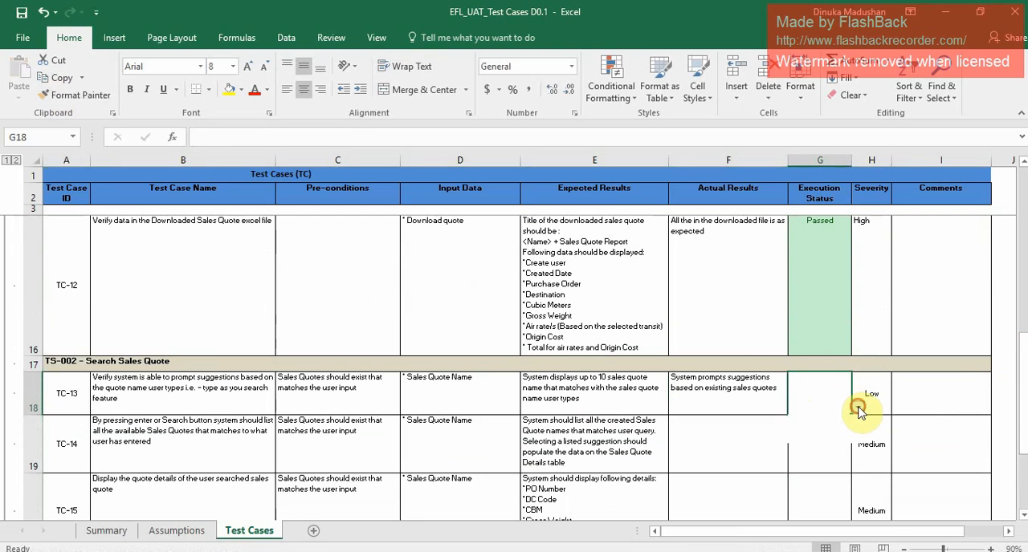
click(858, 408)
click(837, 426)
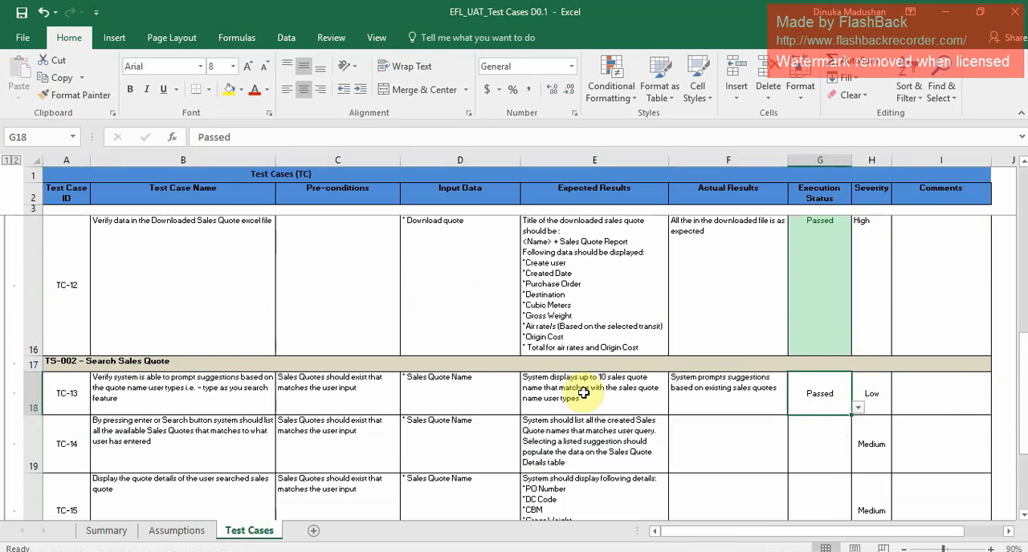
Select the test case name of TC-14 and review its search requirement and expected results.
click(261, 389)
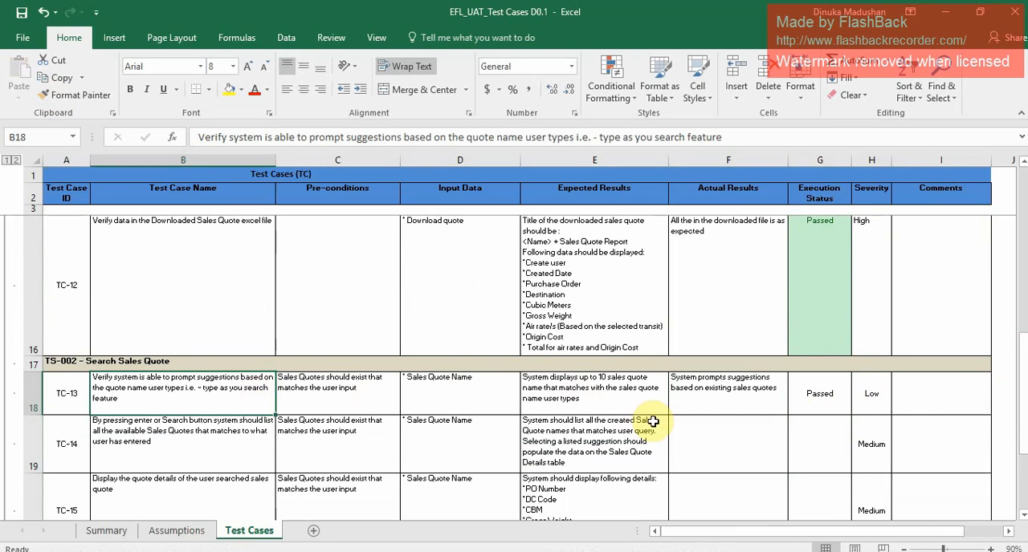
key(Down)
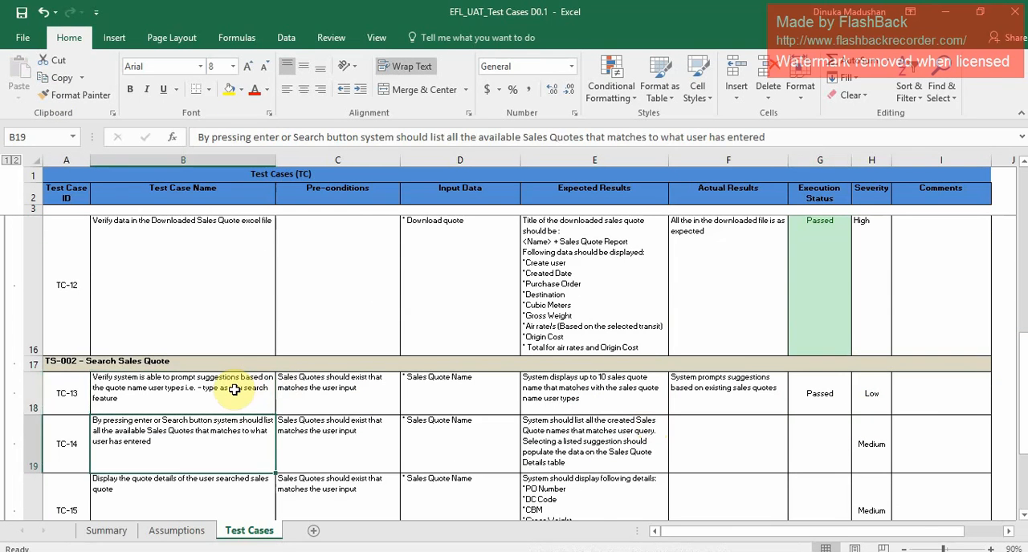
key(Down)
key(Up)
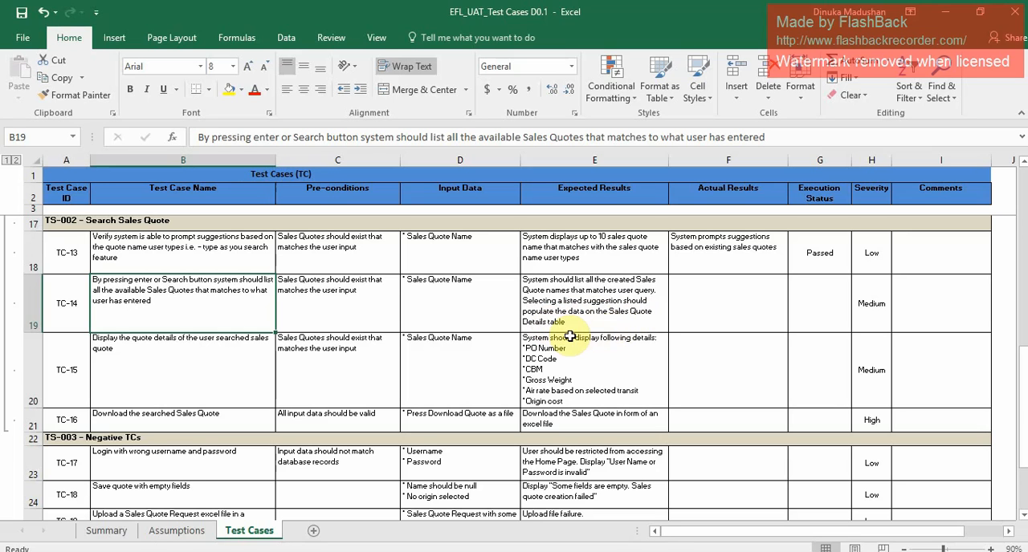
Switch to the EFL System in the browser, search sales quotes for "UAT" and load the details of the suggested UAT Sales Quote.
key(alt+Tab)
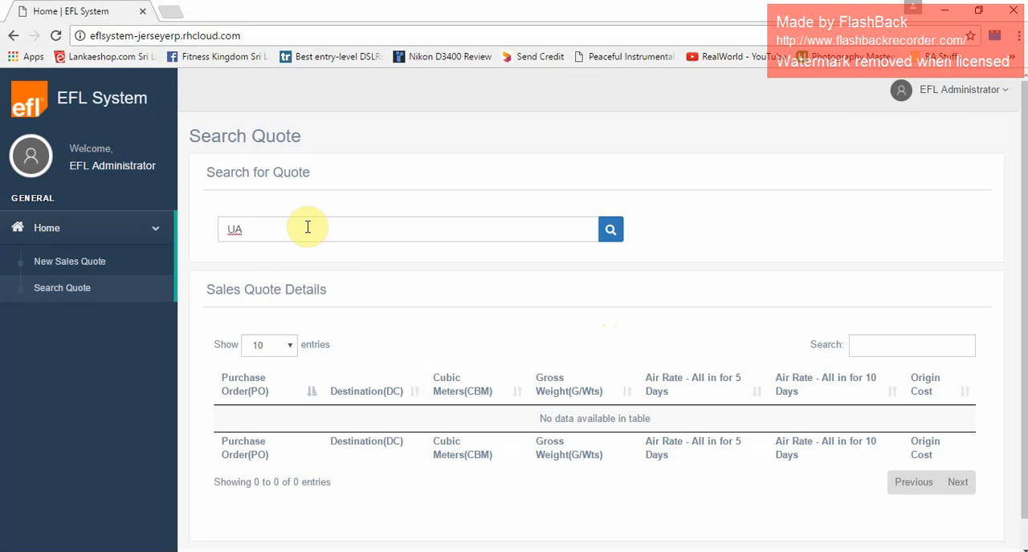
text(T)
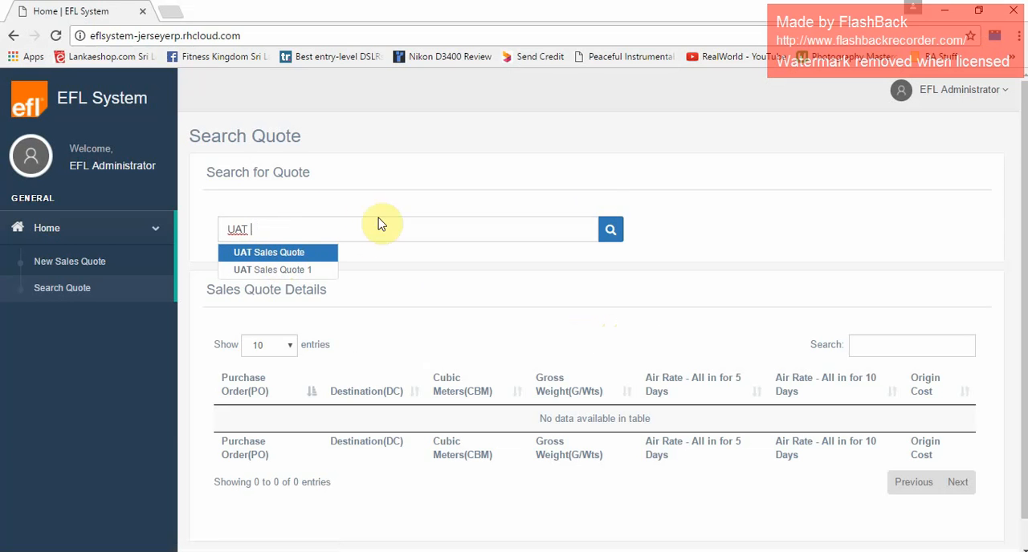
click(609, 231)
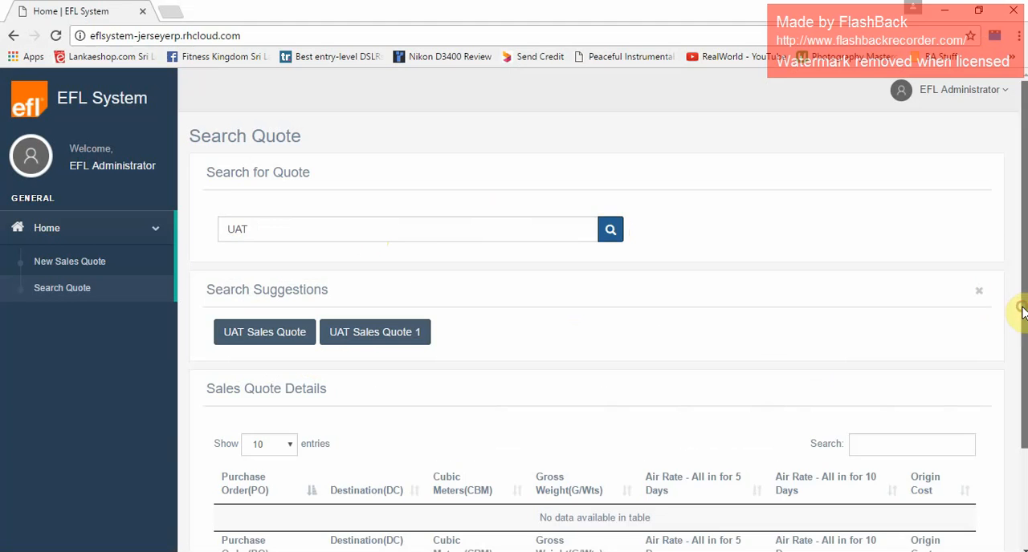
scroll(1019, 321, down, 2)
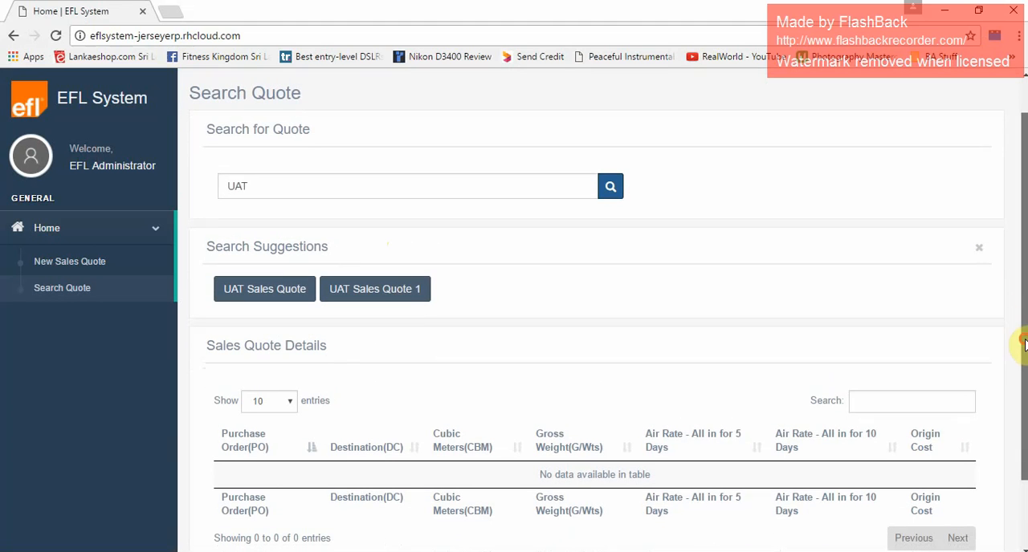
click(289, 298)
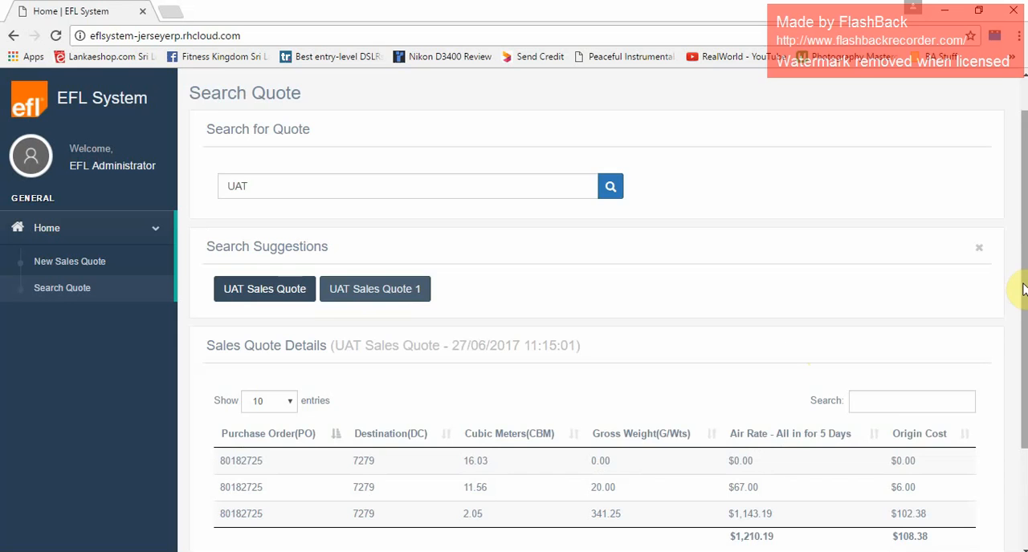
drag(1023, 289, 1022, 384)
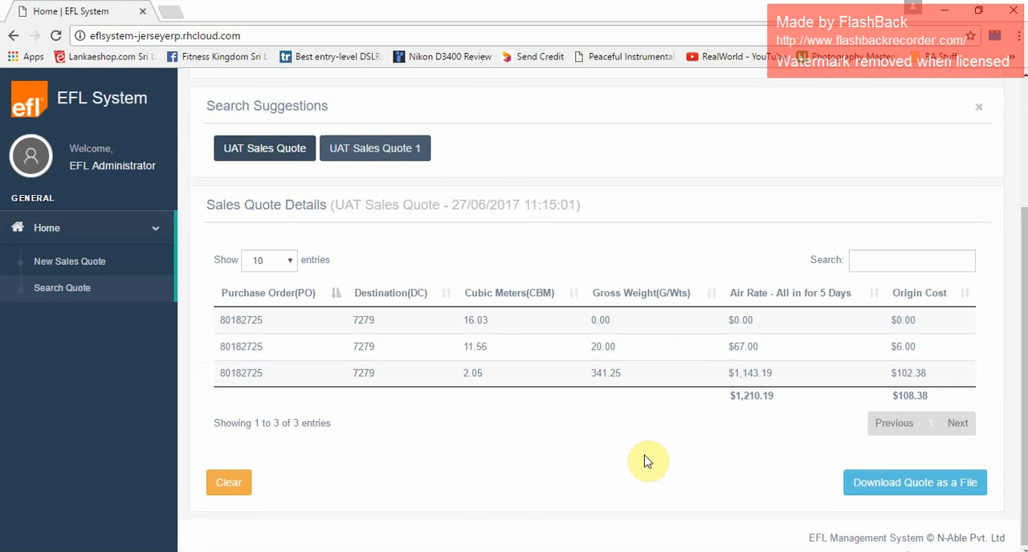
Return to the test case workbook and enter "System displays all the available sales quotes based on user query" as the actual result of TC-14.
key(alt+Tab)
click(718, 306)
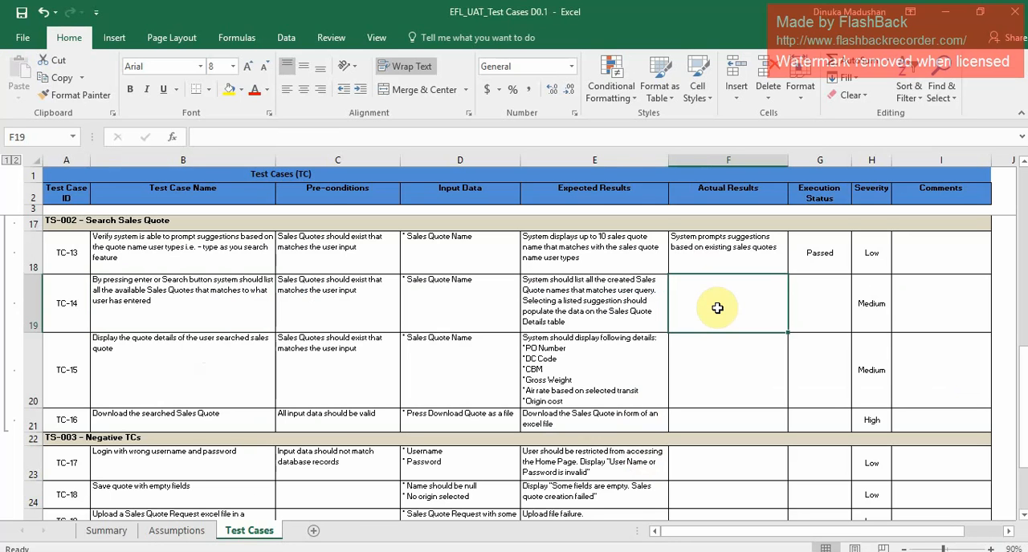
text(Syst)
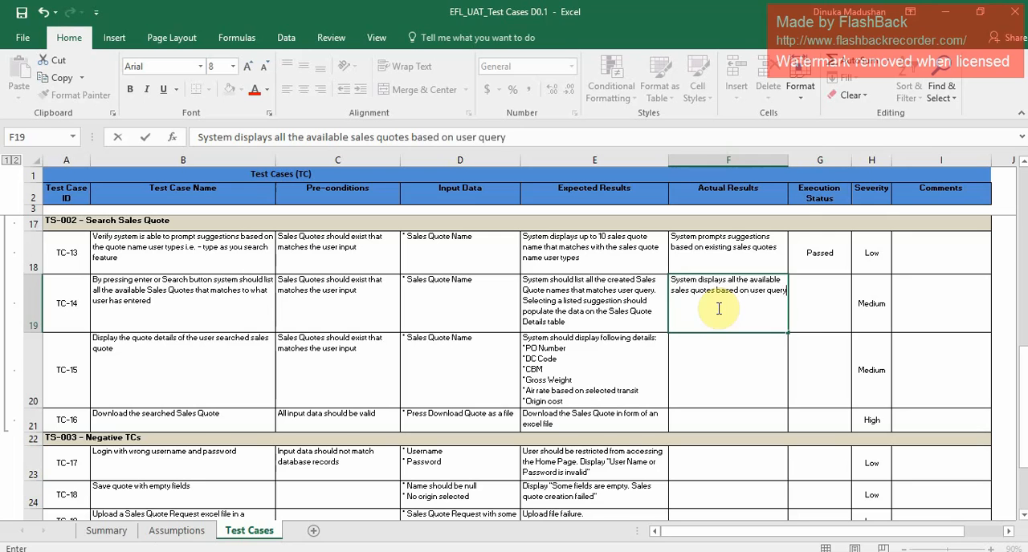
Set the execution status of TC-14 to Passed and copy its cell formatting to the execution status of TC-13.
click(832, 305)
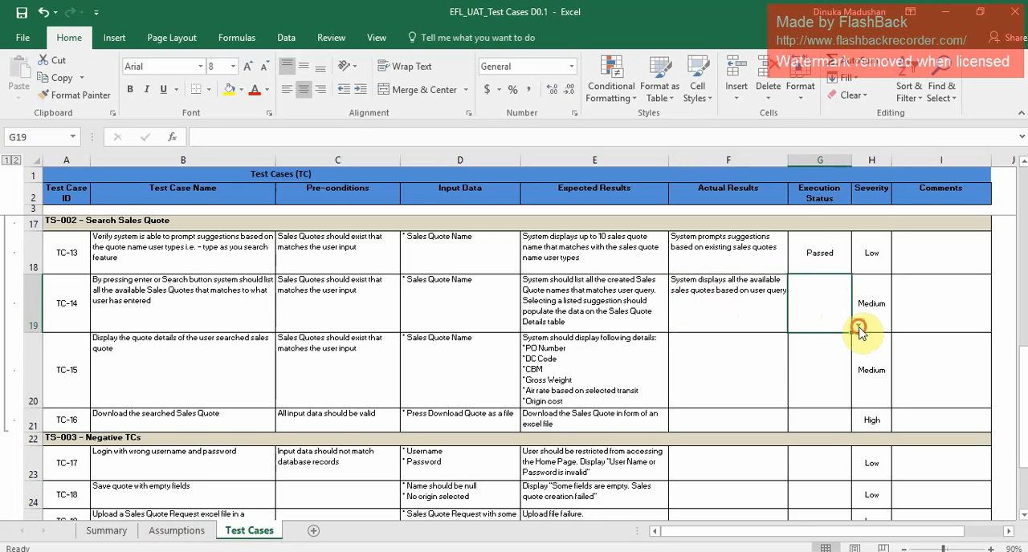
click(857, 326)
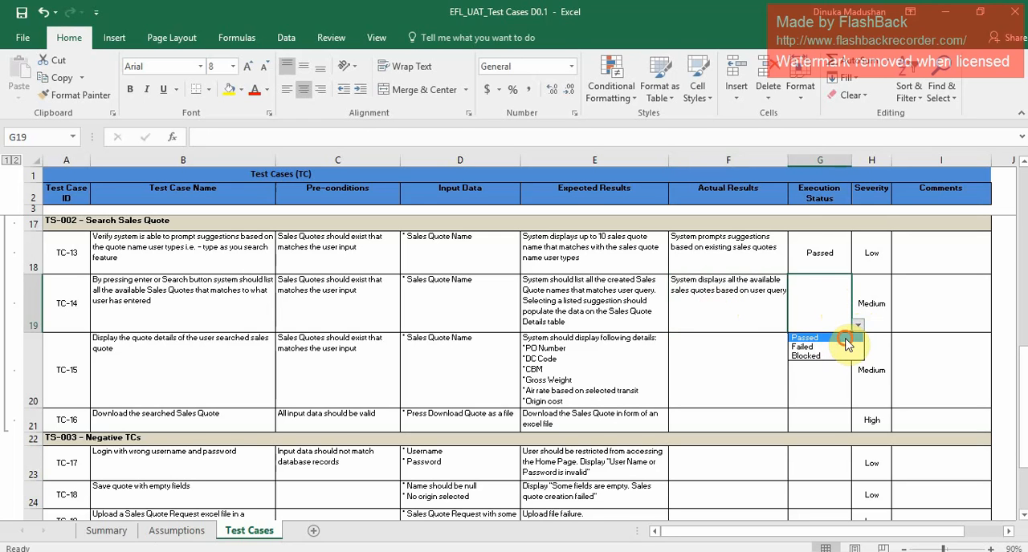
click(848, 338)
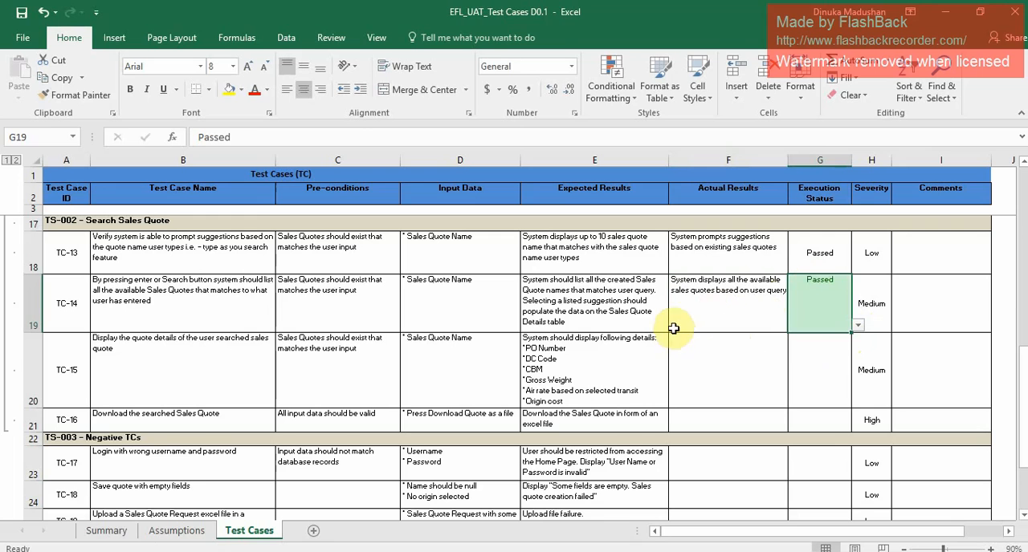
click(78, 99)
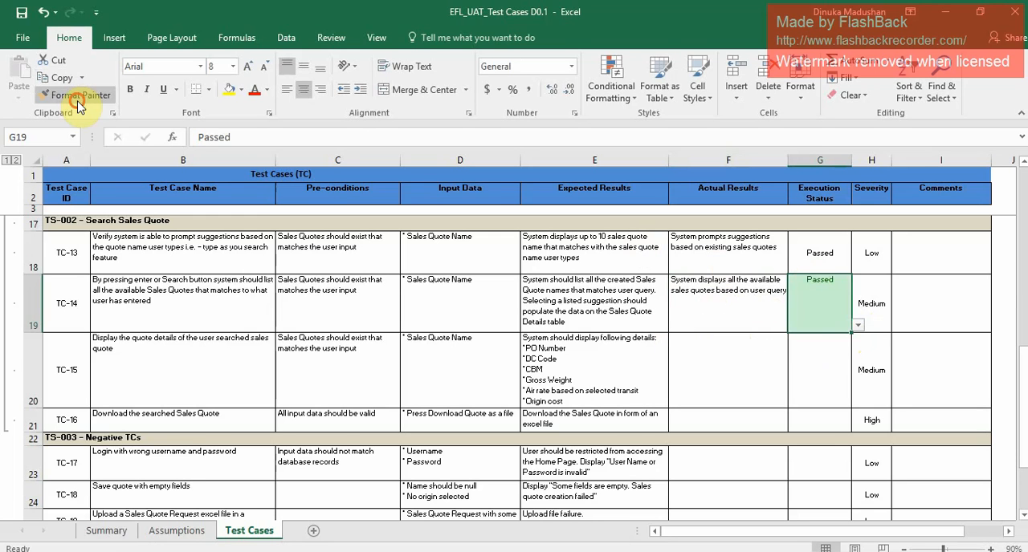
click(804, 252)
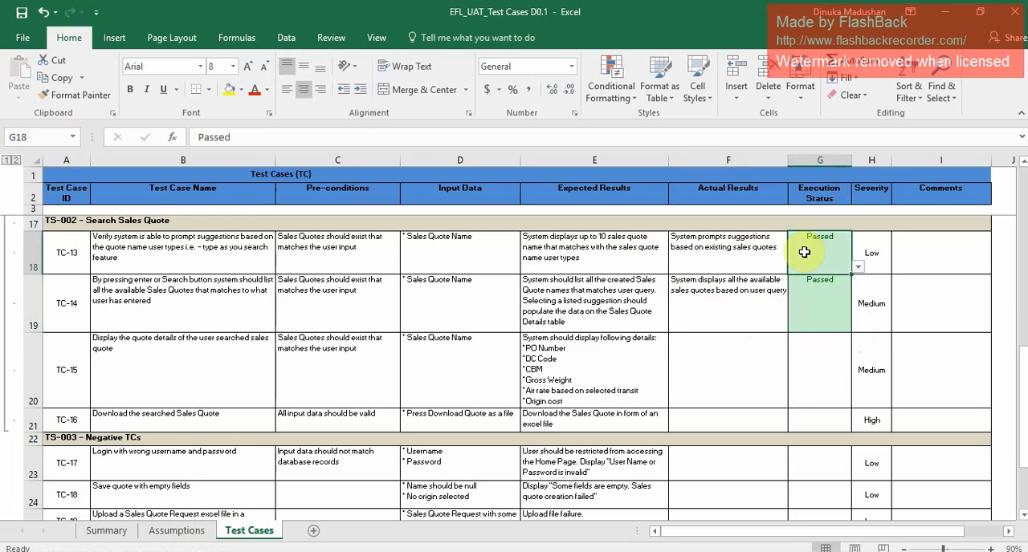
Review the TC-15 requirement, switch to the EFL System and close the search suggestions to check the displayed quote details.
click(835, 362)
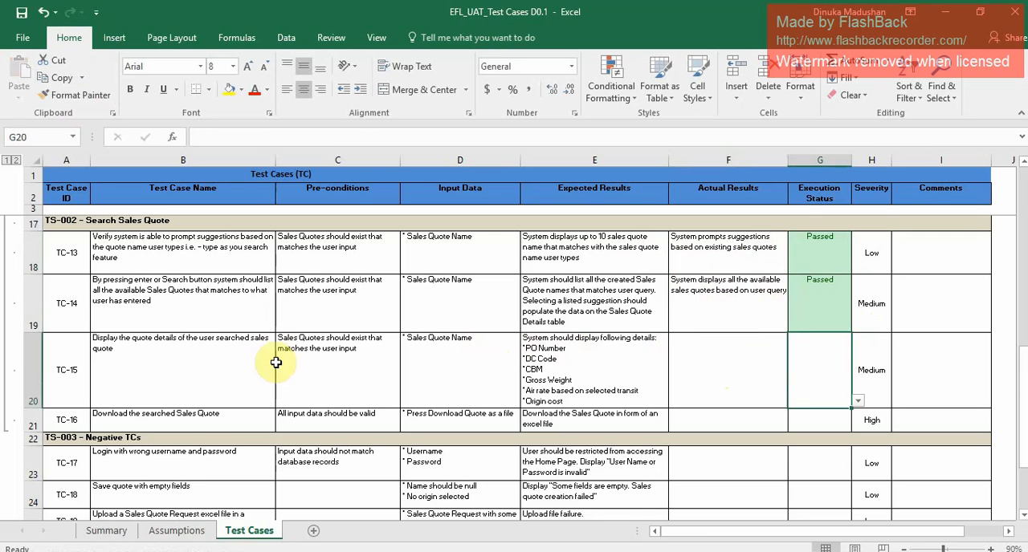
click(201, 364)
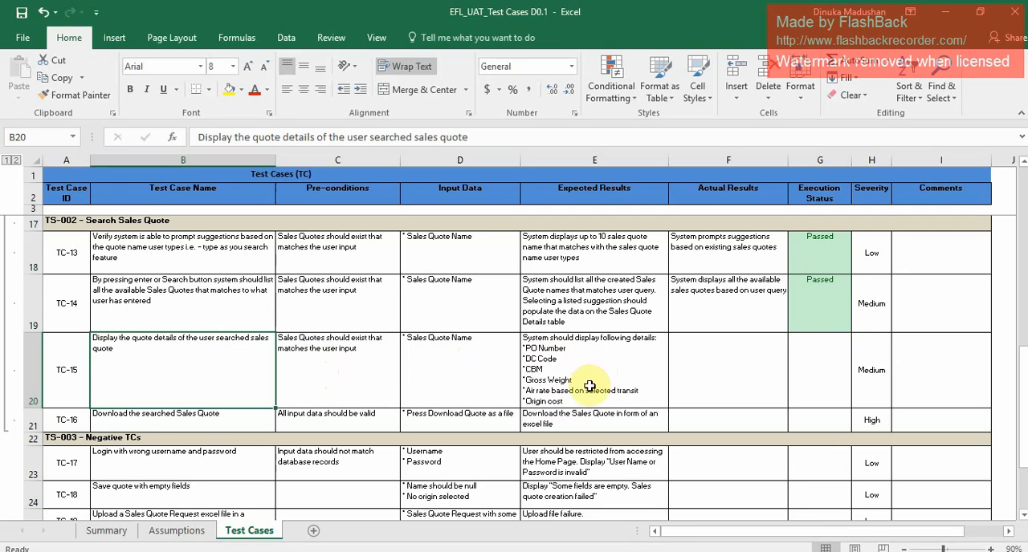
key(alt+Tab)
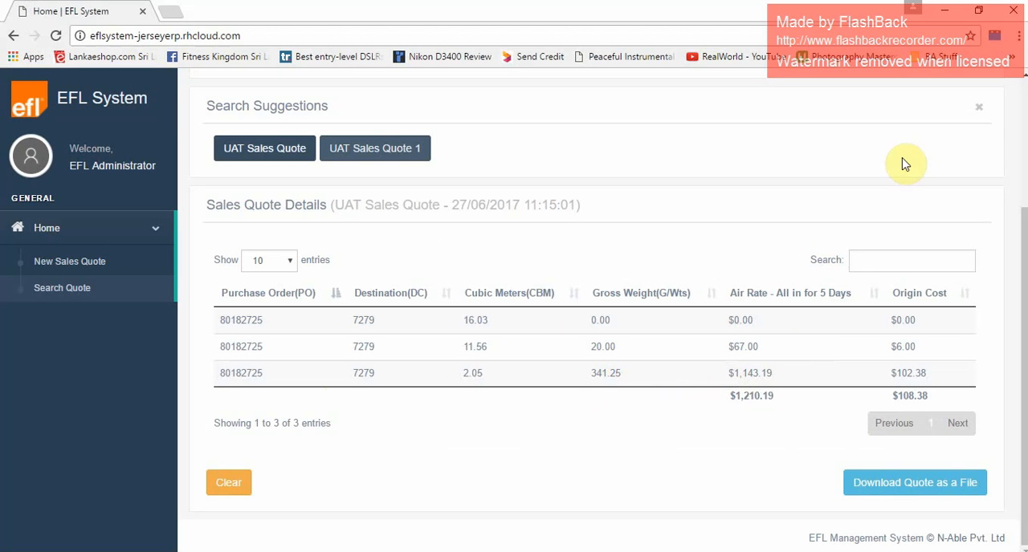
click(979, 107)
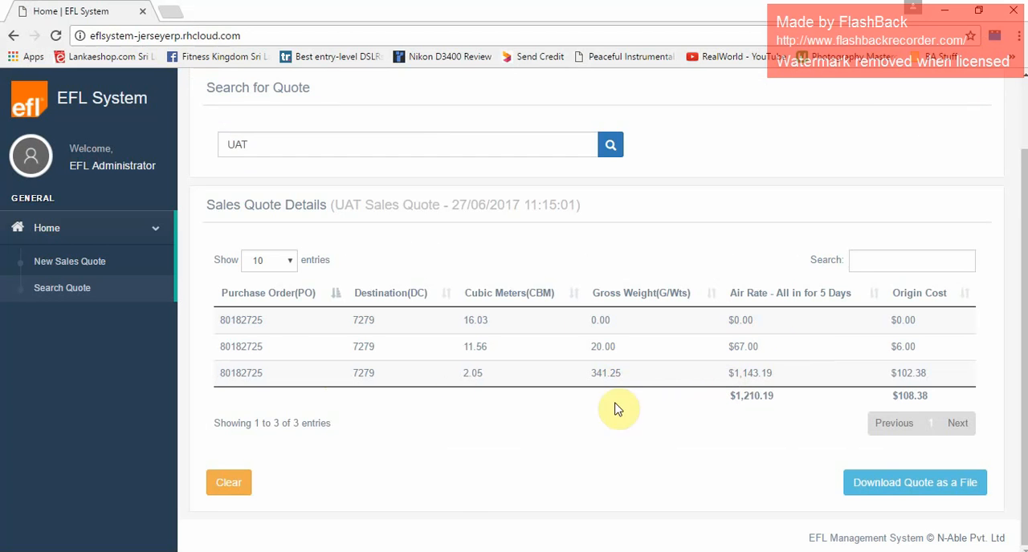
Return to the workbook and enter "System displays all the relevant data" as the actual result of TC-15.
key(alt+Tab)
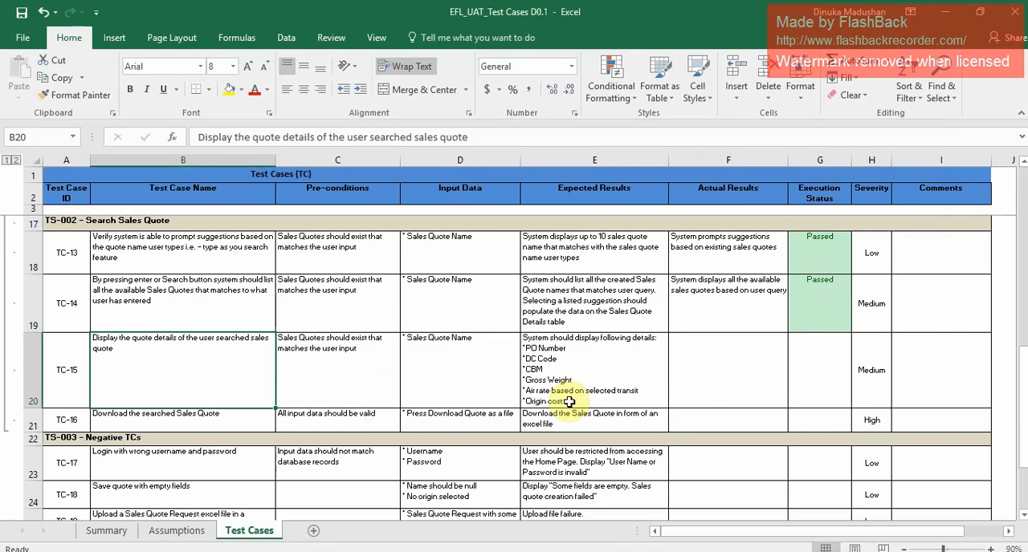
click(724, 375)
text(SY)
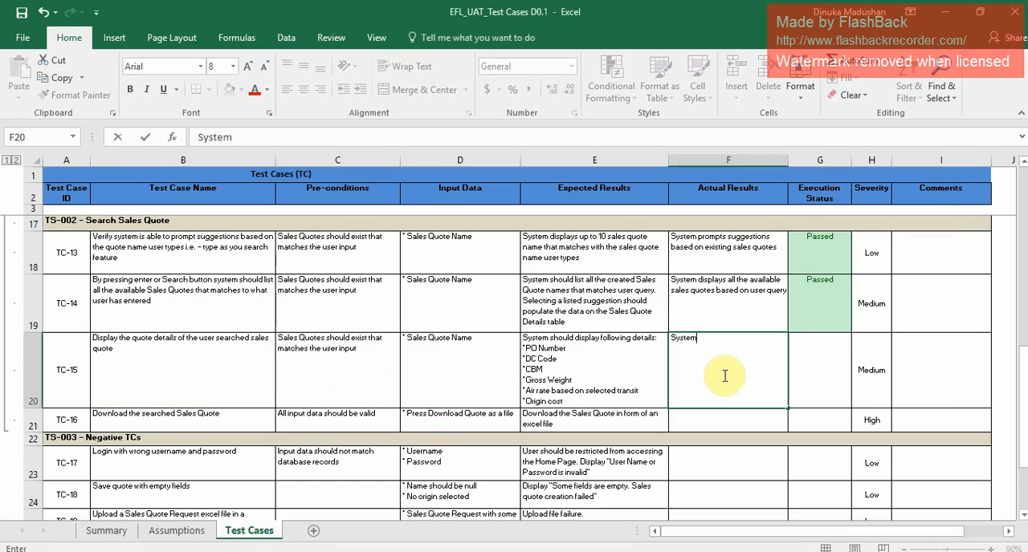
text(stem displays)
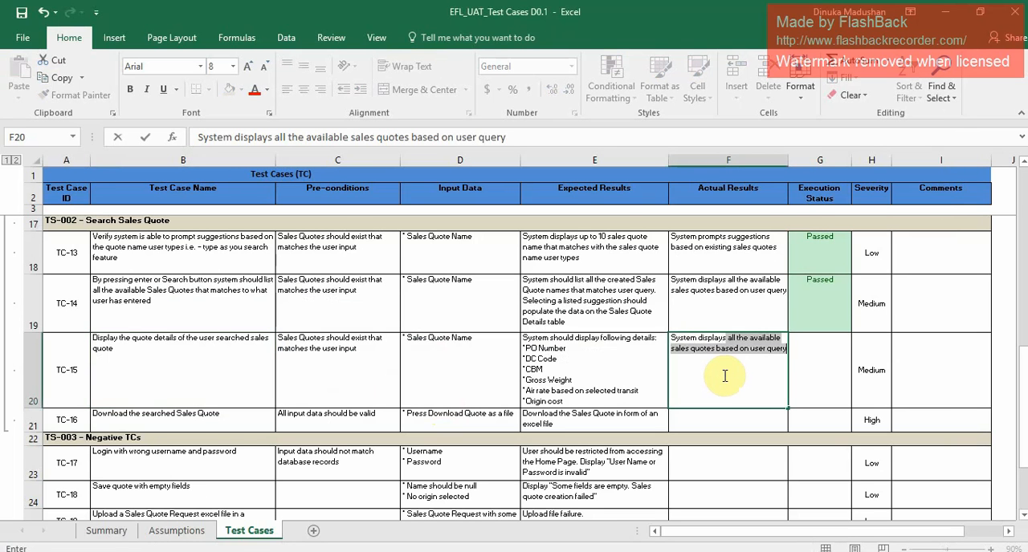
text( all the relevant data)
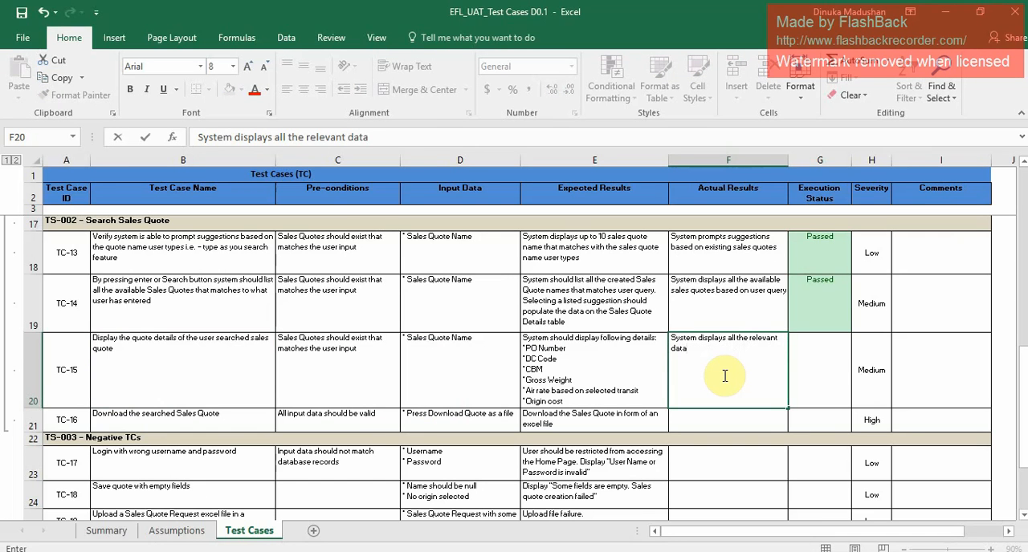
Set the execution status of TC-15 to Passed.
click(830, 357)
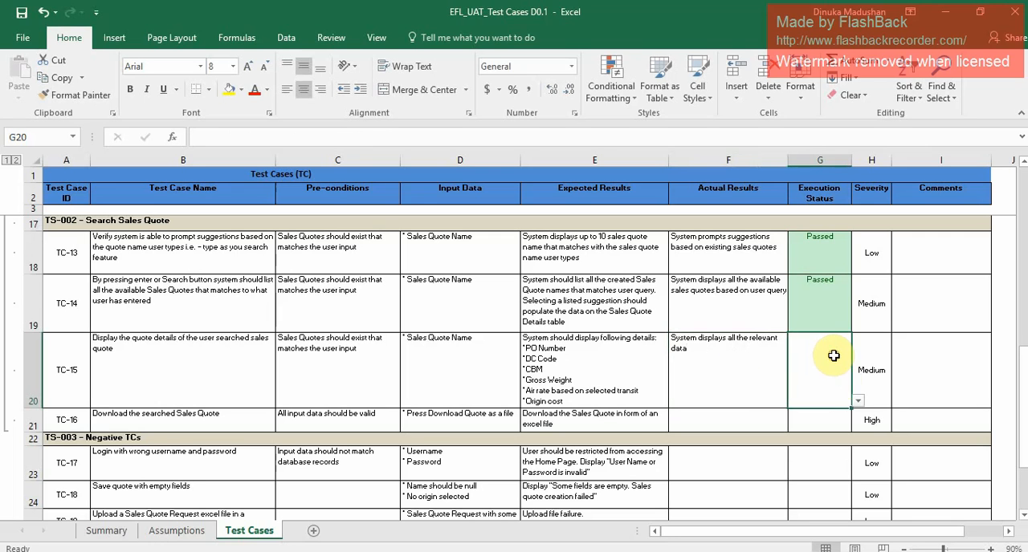
click(859, 406)
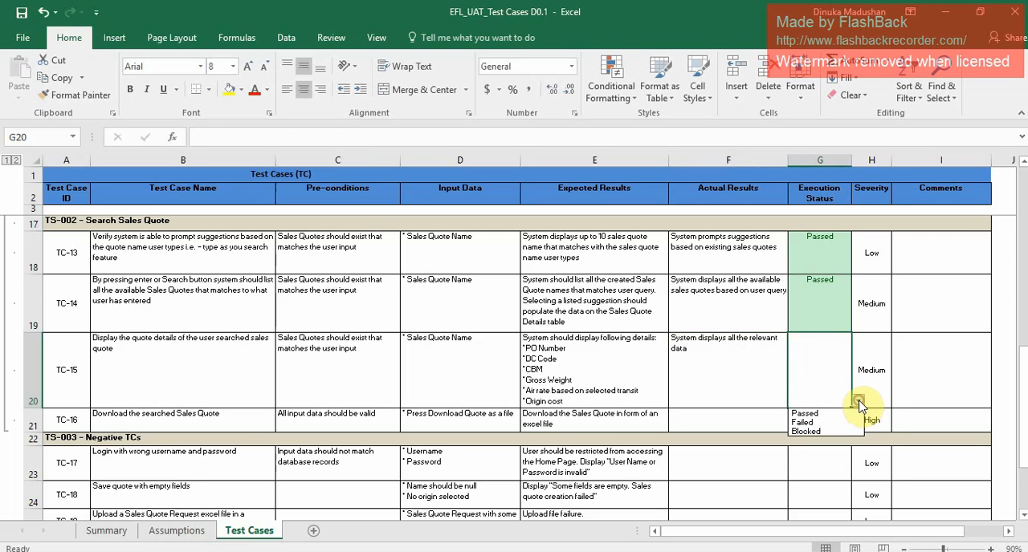
click(813, 401)
Copy the cell formatting of TC-14's execution status to the execution status cells of TC-15 and TC-16.
click(835, 301)
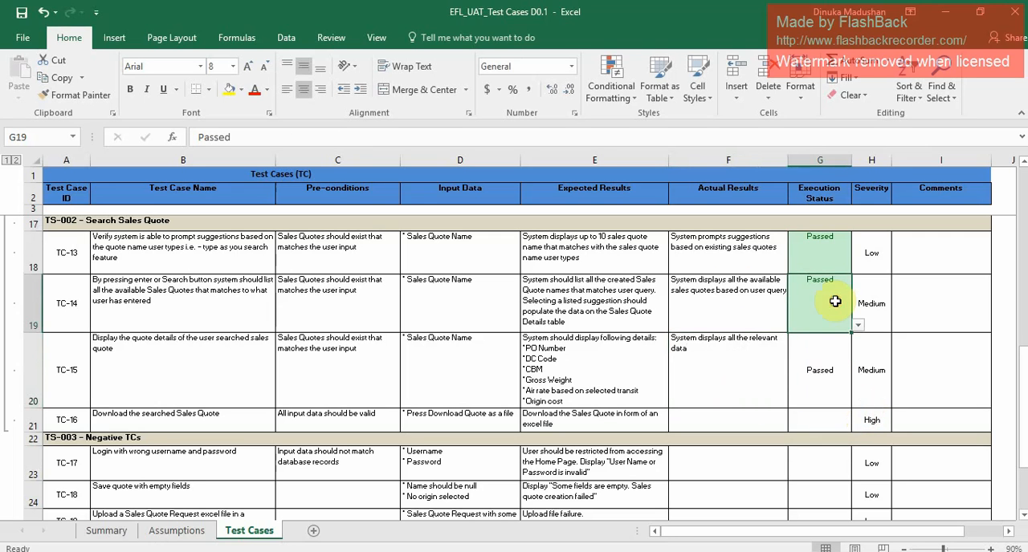
click(87, 94)
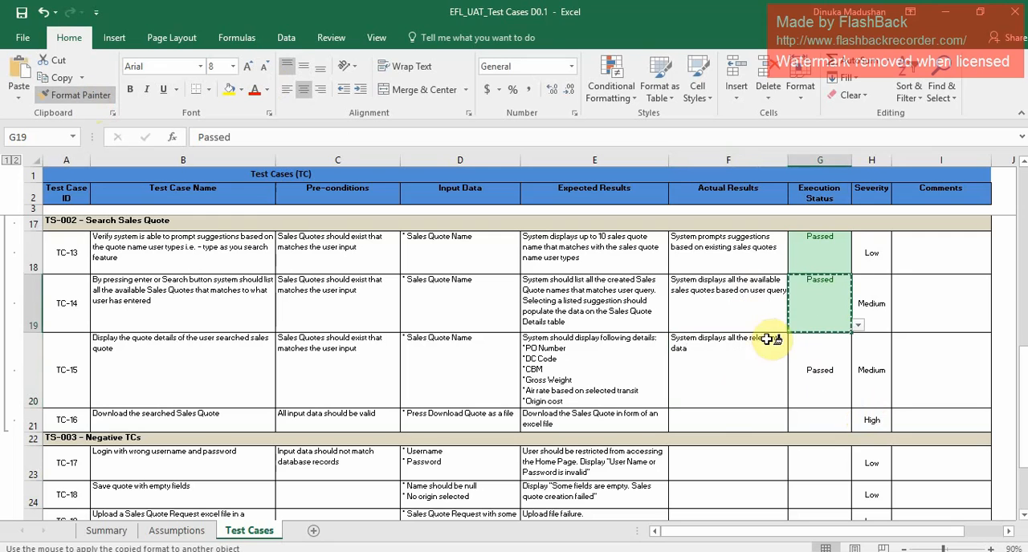
drag(806, 381, 813, 404)
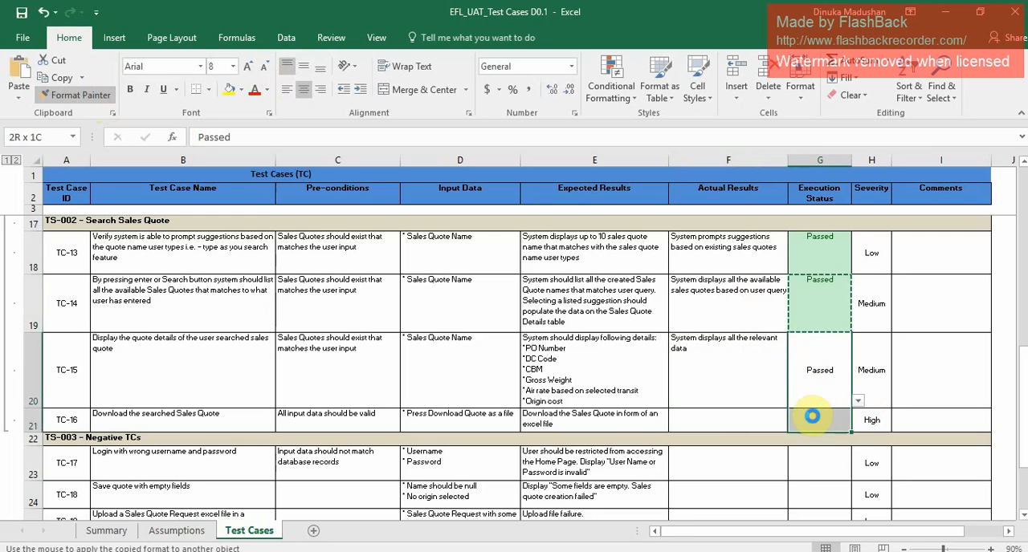
click(711, 387)
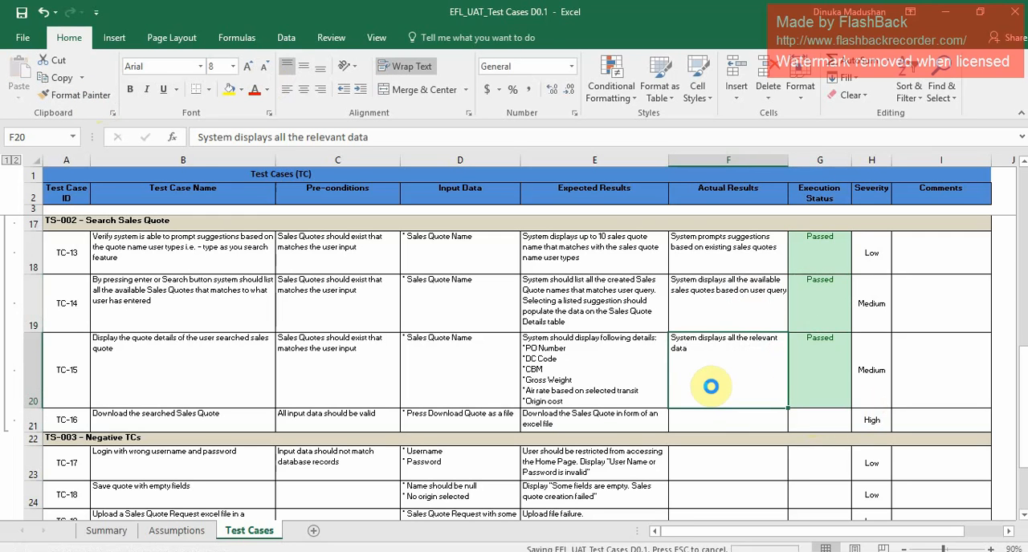
Review the name and pre-conditions of TC-16 and download the searched UAT Sales Quote as a file from the EFL System.
click(205, 411)
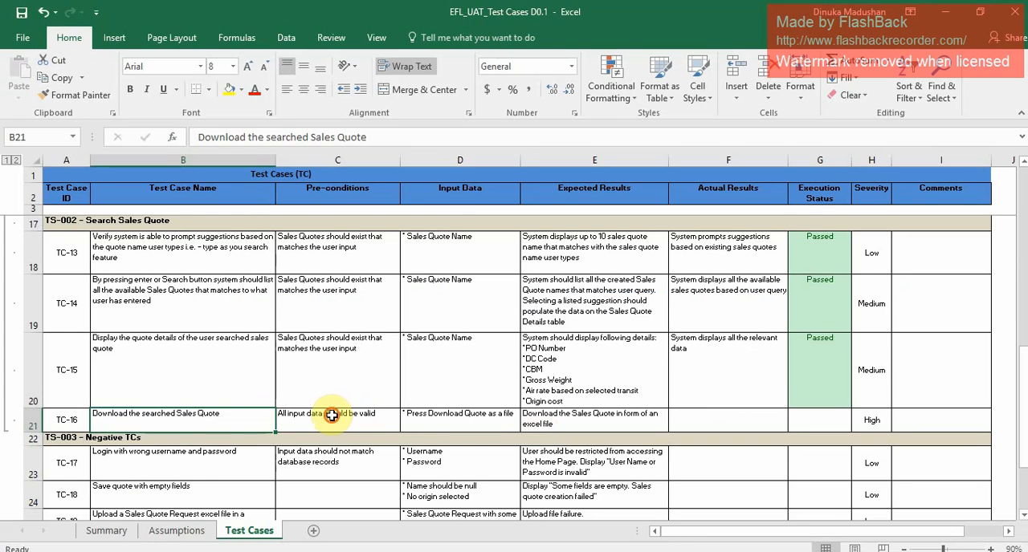
click(331, 415)
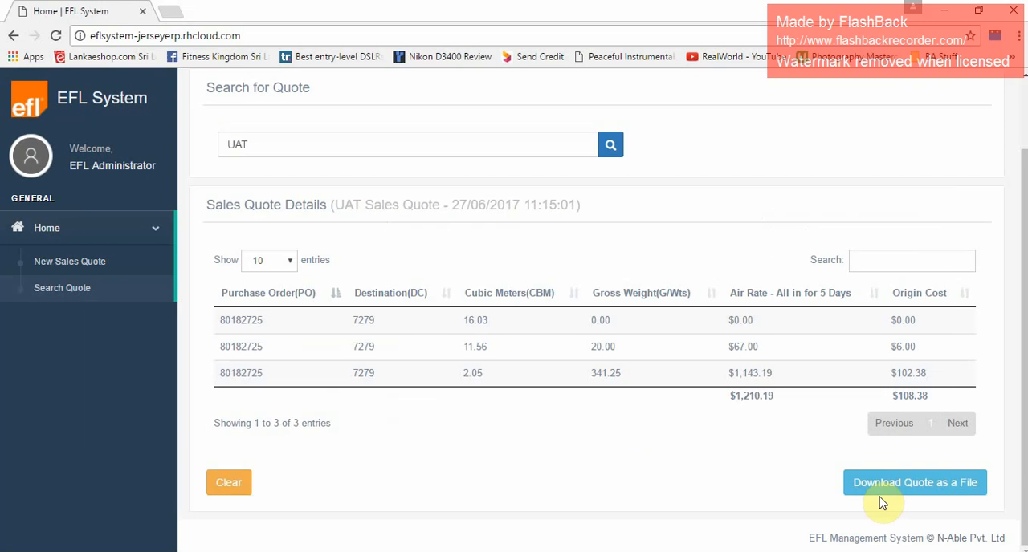
click(904, 498)
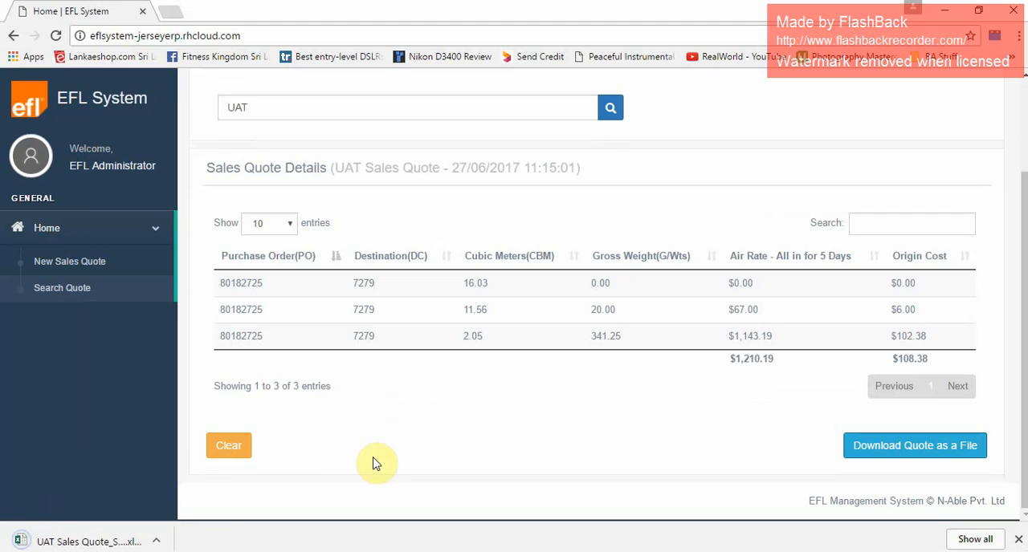
Open the downloaded UAT Sales Quote report in Excel to check its contents and close it.
click(157, 542)
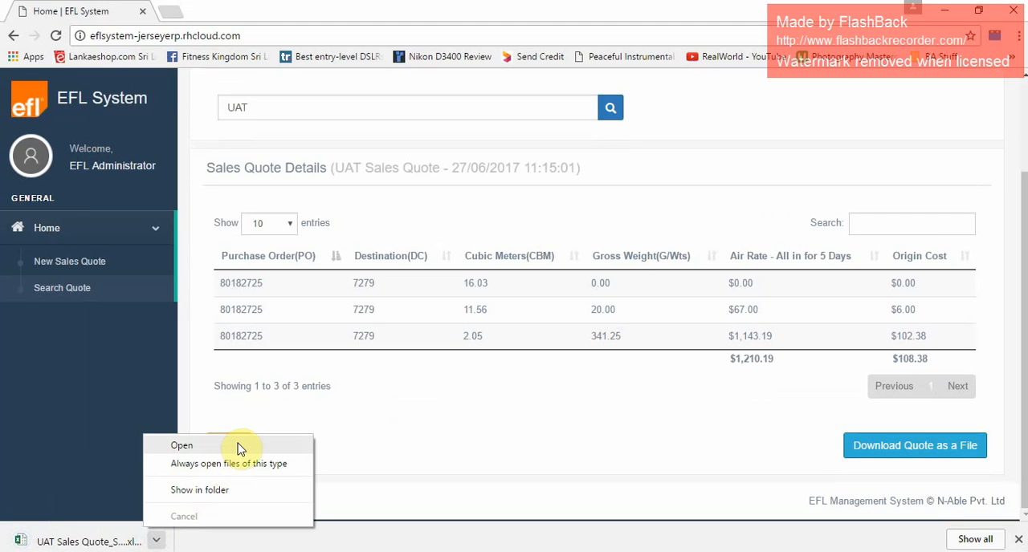
click(236, 445)
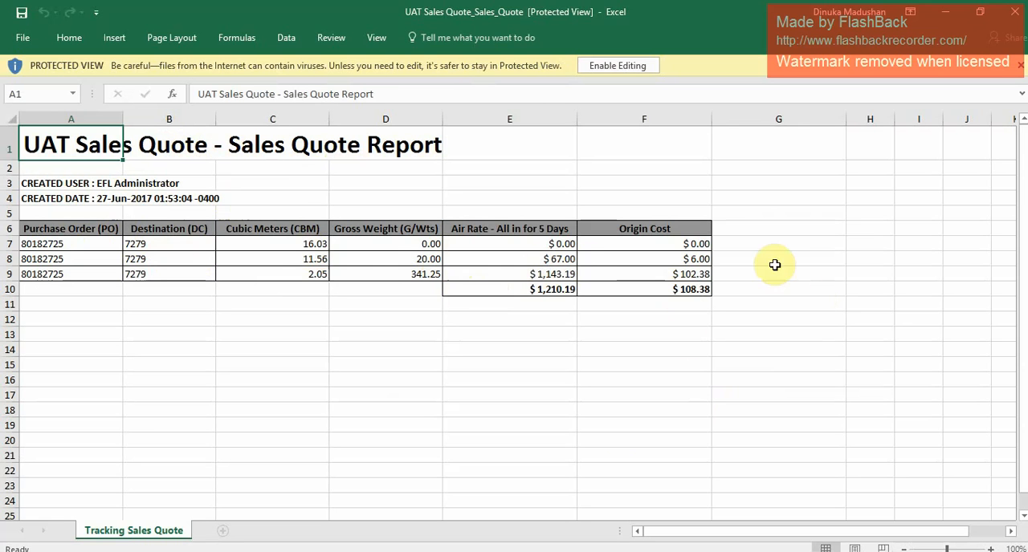
click(1021, 12)
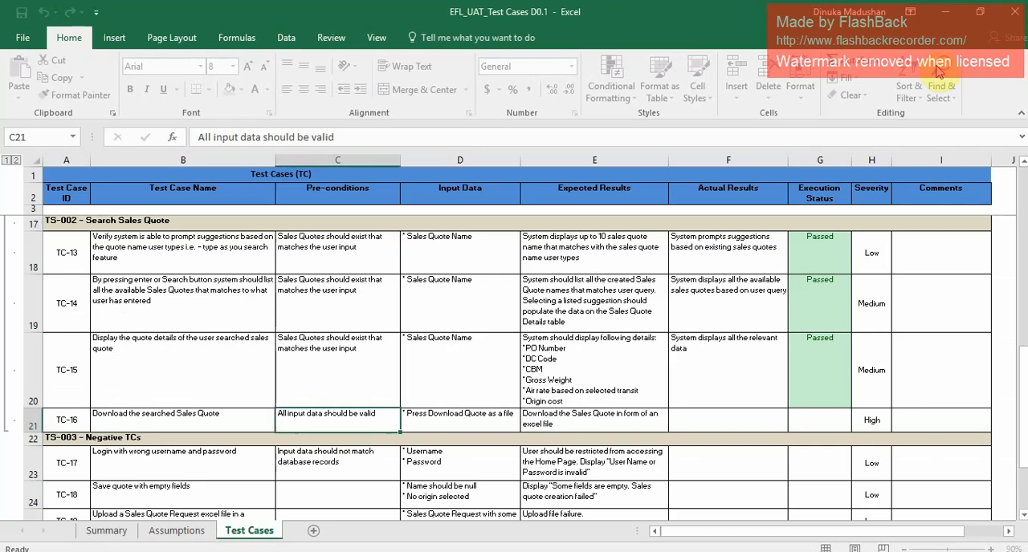
Enter "System downloaded the sales quote successfully" as the actual result of TC-16 in the test case workbook.
click(701, 423)
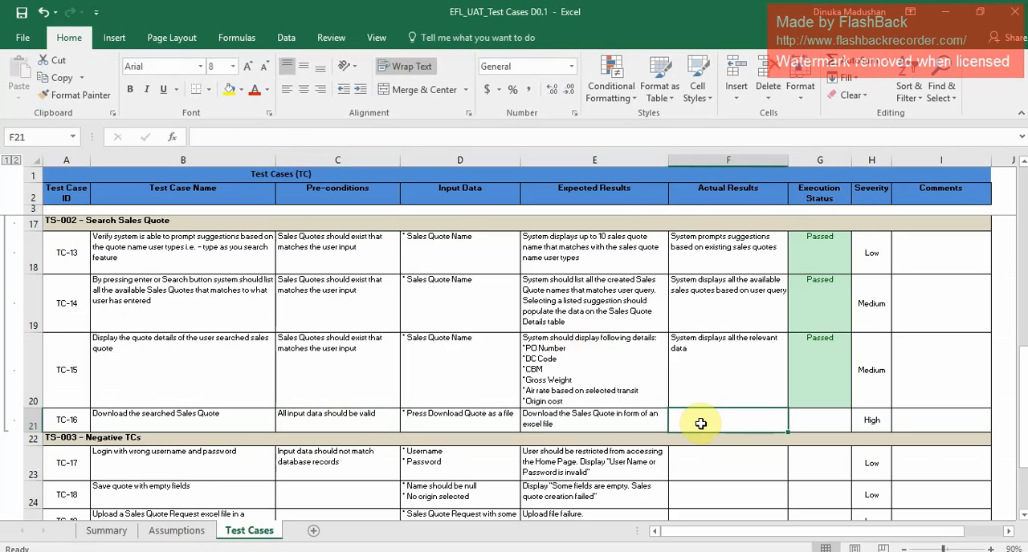
text(System downloads the sales quote)
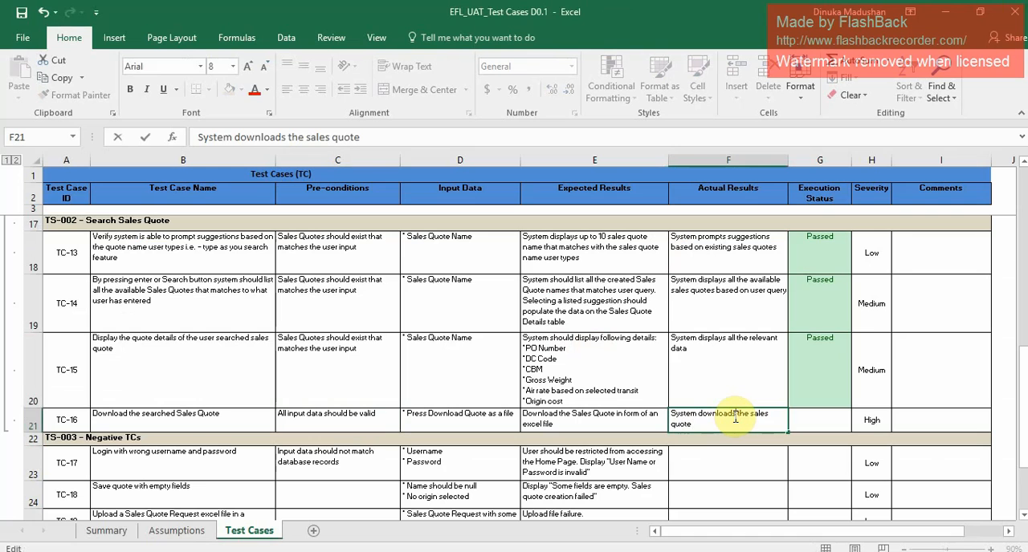
key(BackSpace)
text(ed)
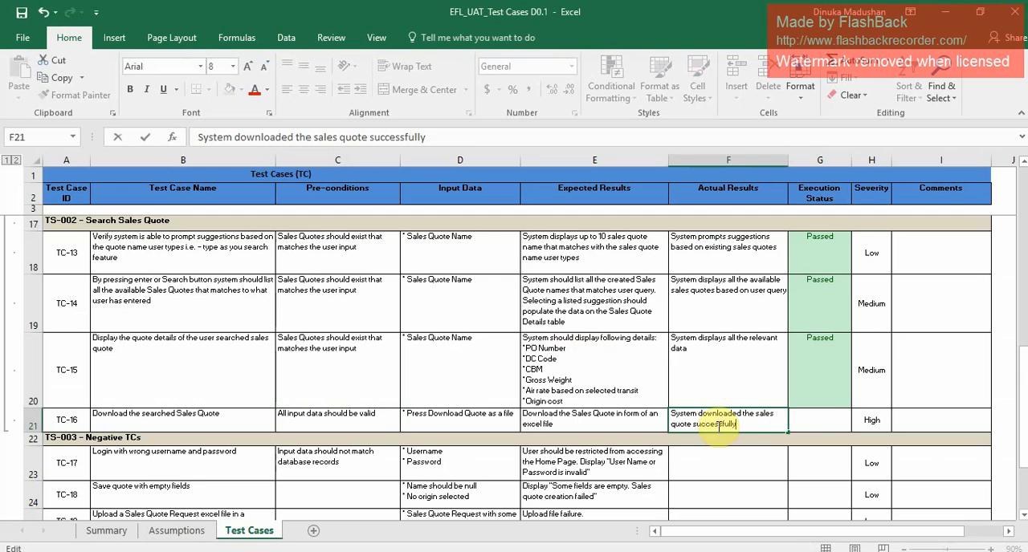
Set the execution status of TC-16 to Passed.
click(831, 419)
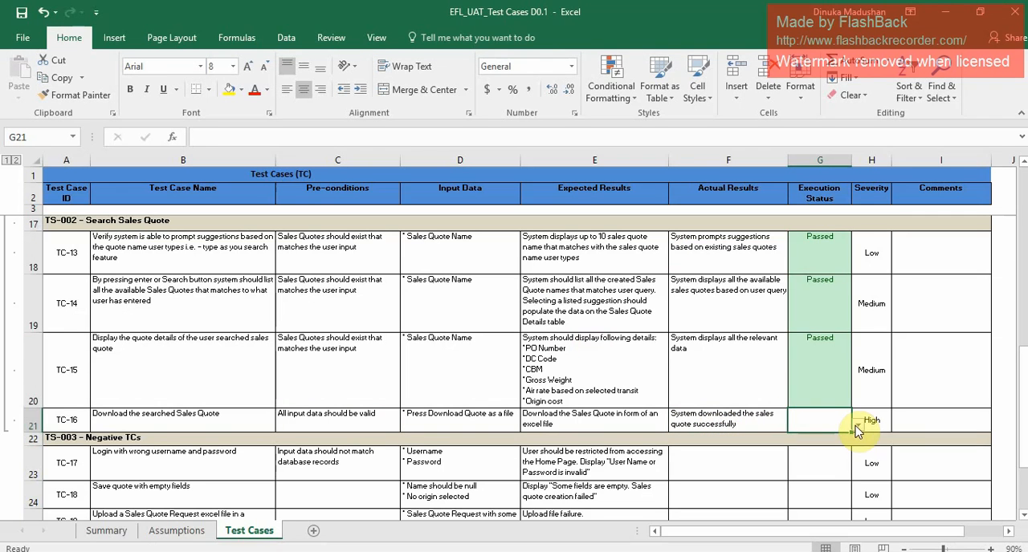
click(856, 426)
click(805, 440)
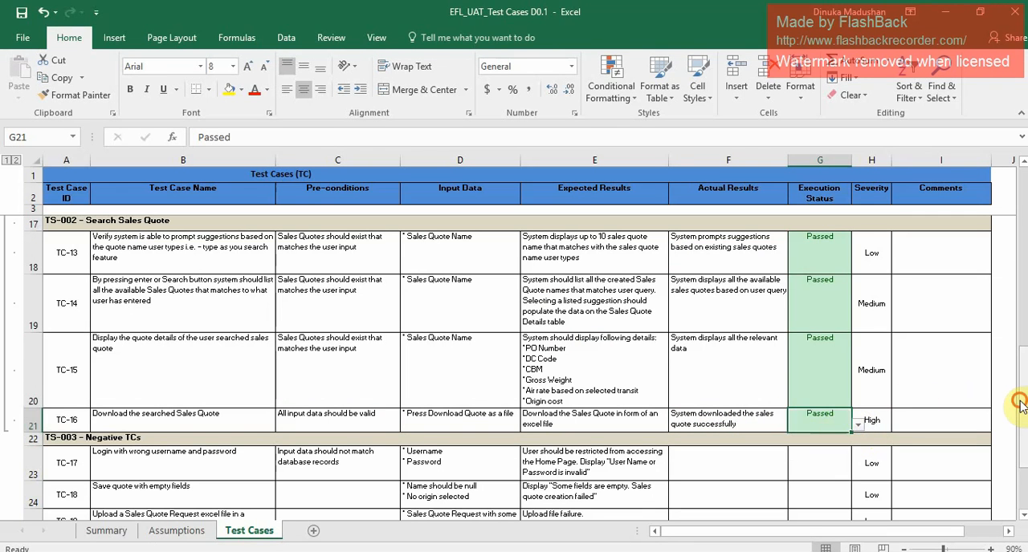
drag(1019, 405, 1020, 416)
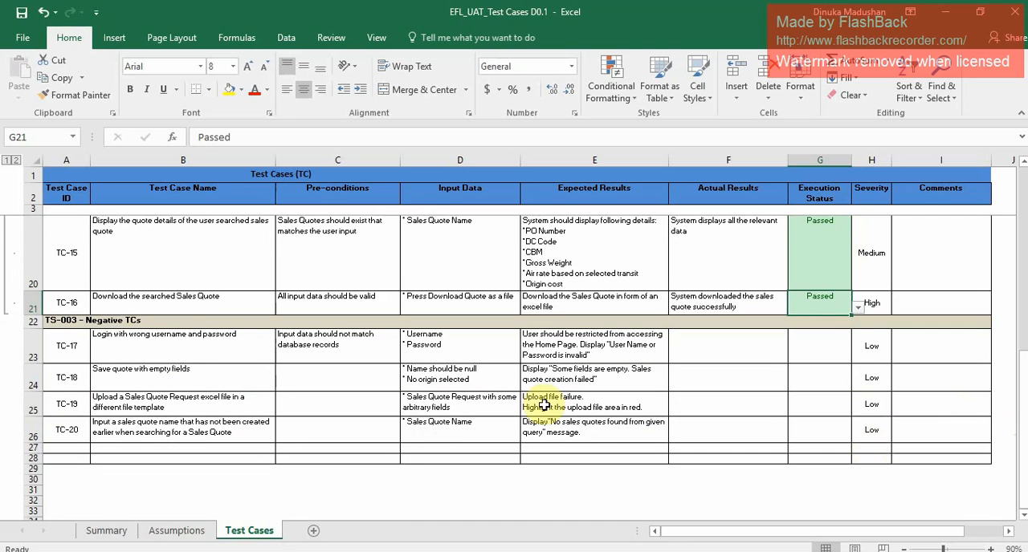
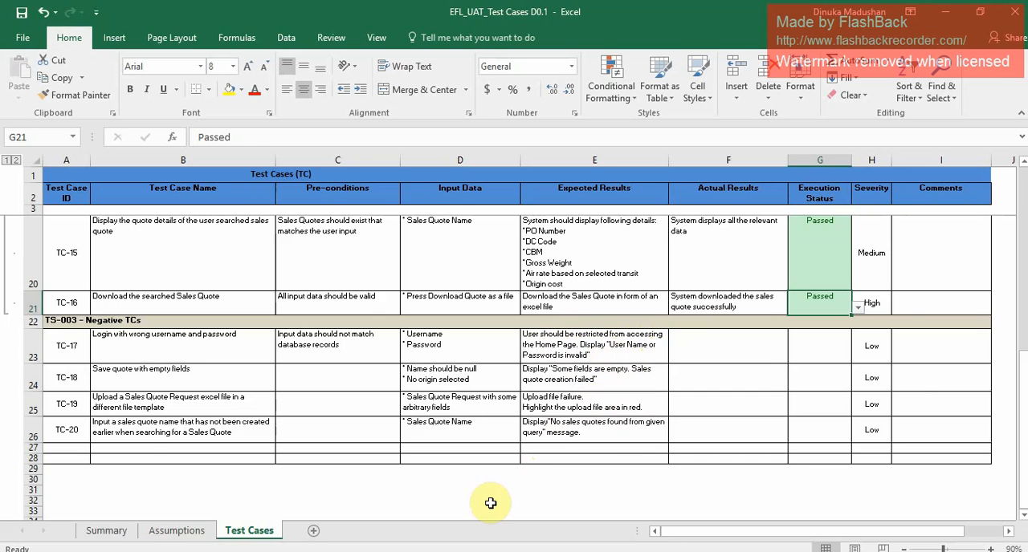
Log out of the EFL System in the browser and try to log in with an invalid username for TC-17.
click(419, 551)
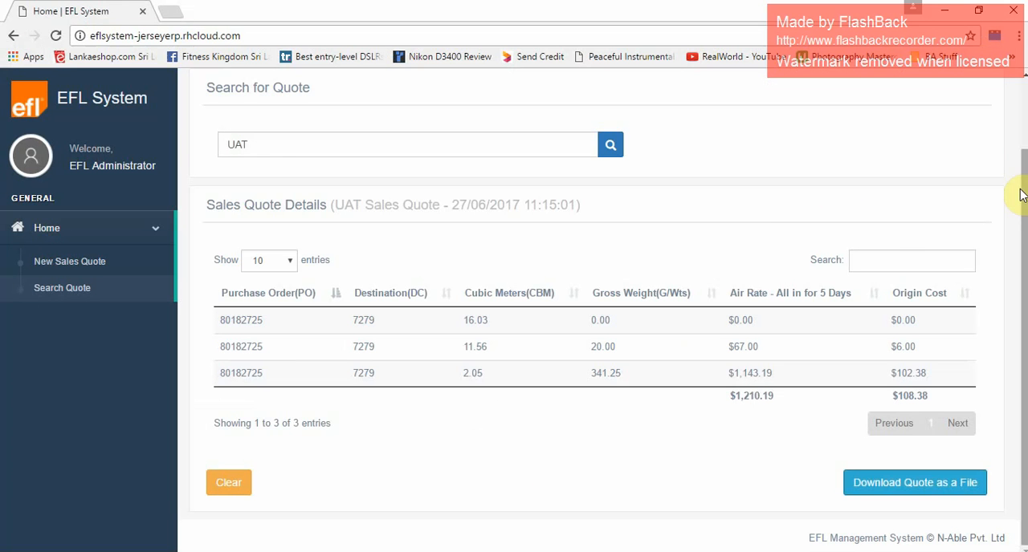
drag(1020, 188, 1011, 85)
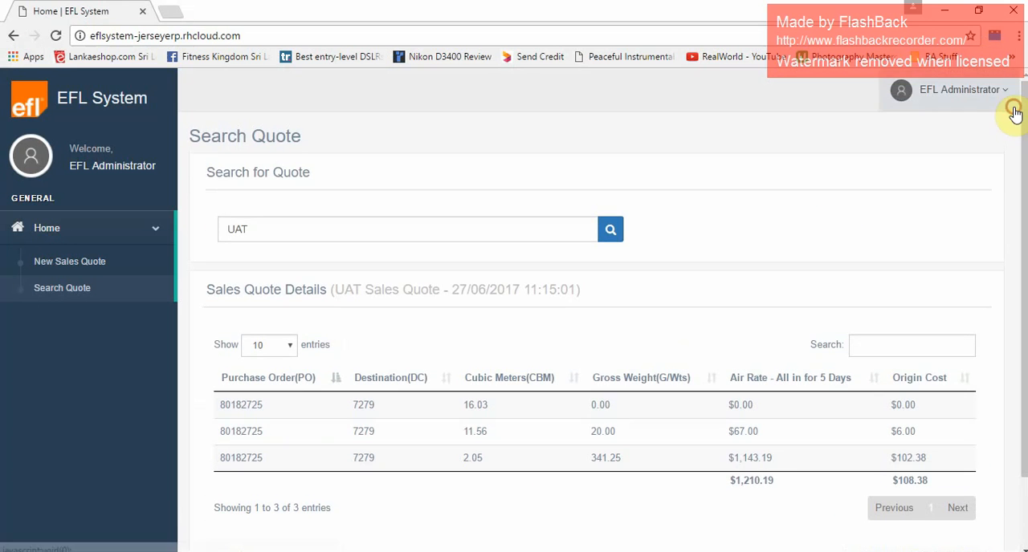
click(967, 91)
click(946, 128)
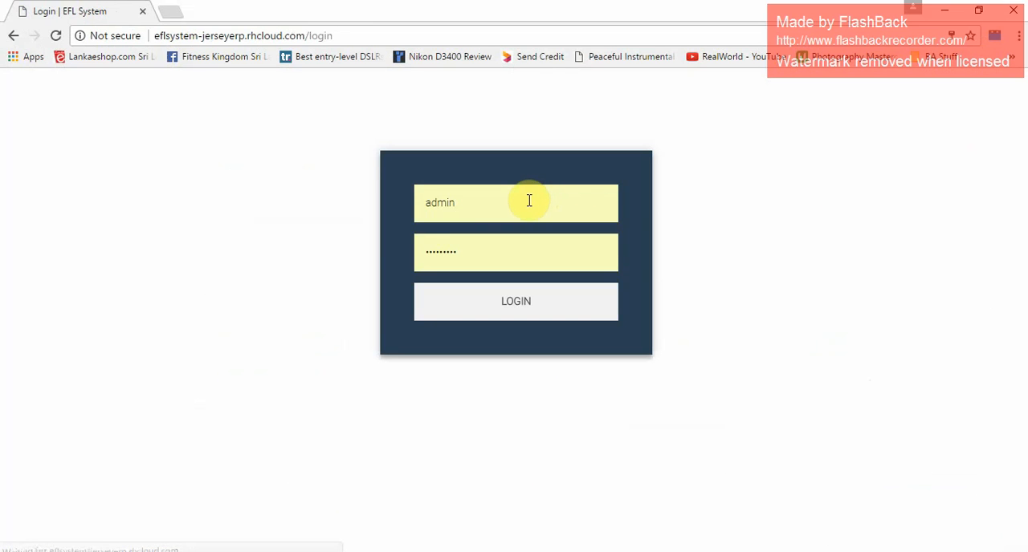
click(527, 201)
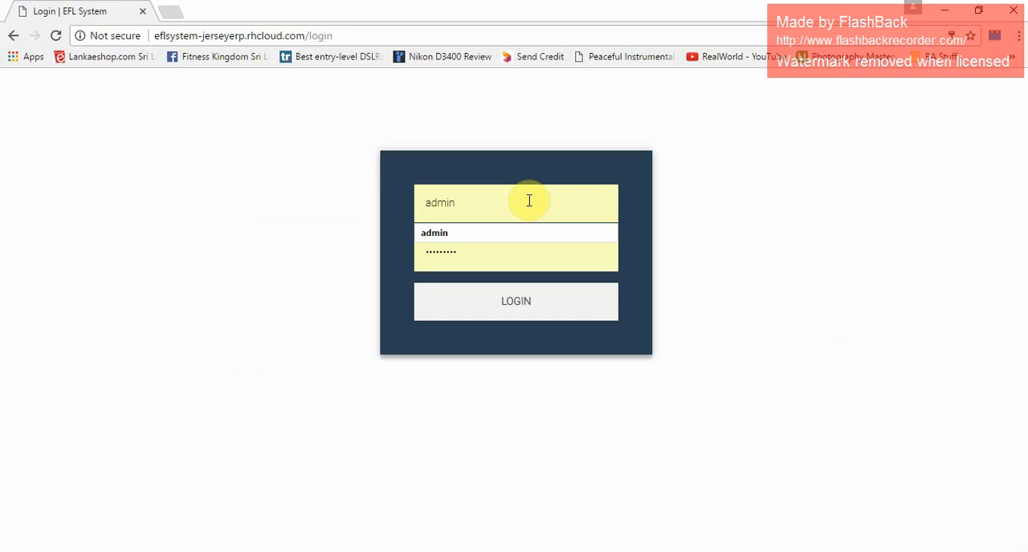
text(elf)
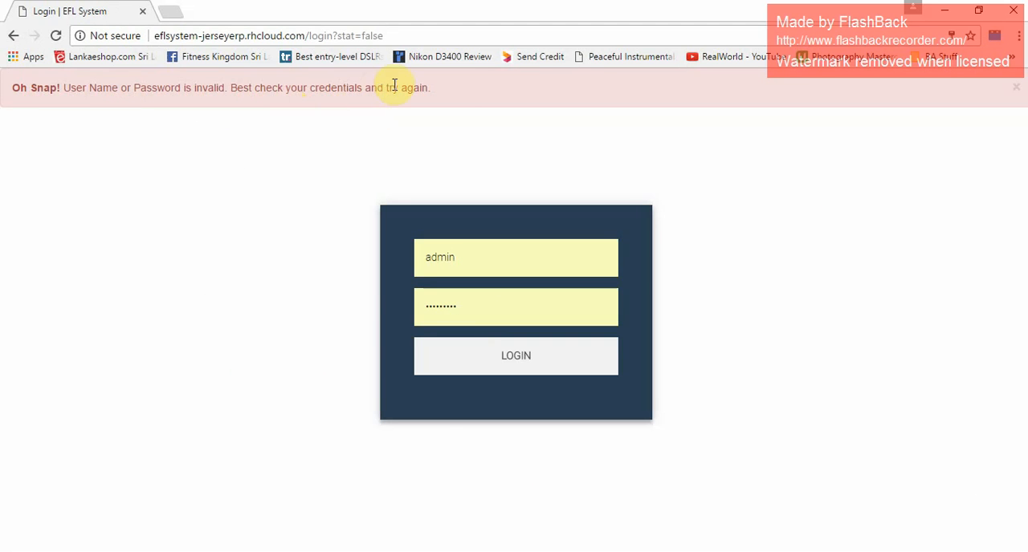
In the test case workbook, record "System rejects invalid username and password" as TC-17's actual result and set its execution status to Passed.
key(alt+Tab)
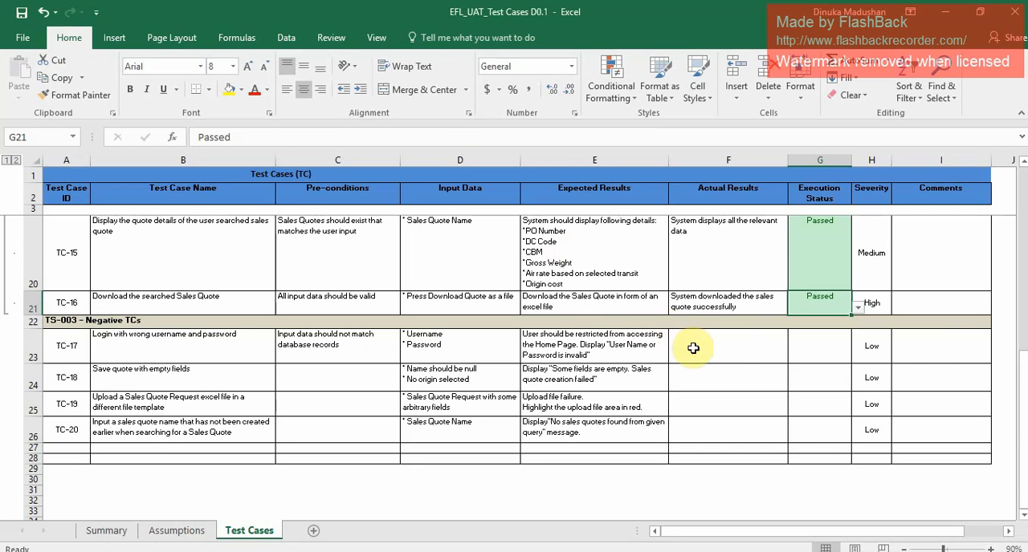
click(751, 351)
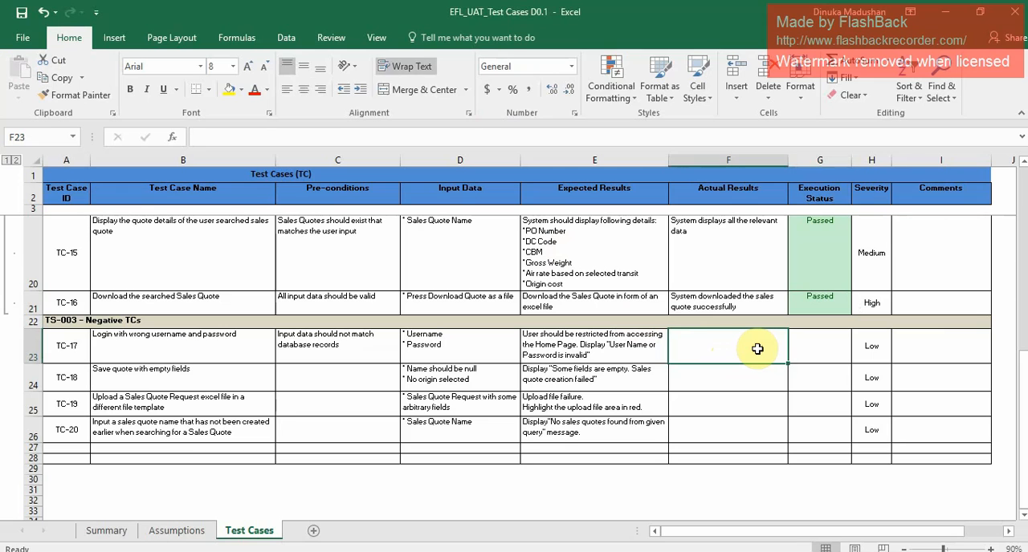
text(Sy)
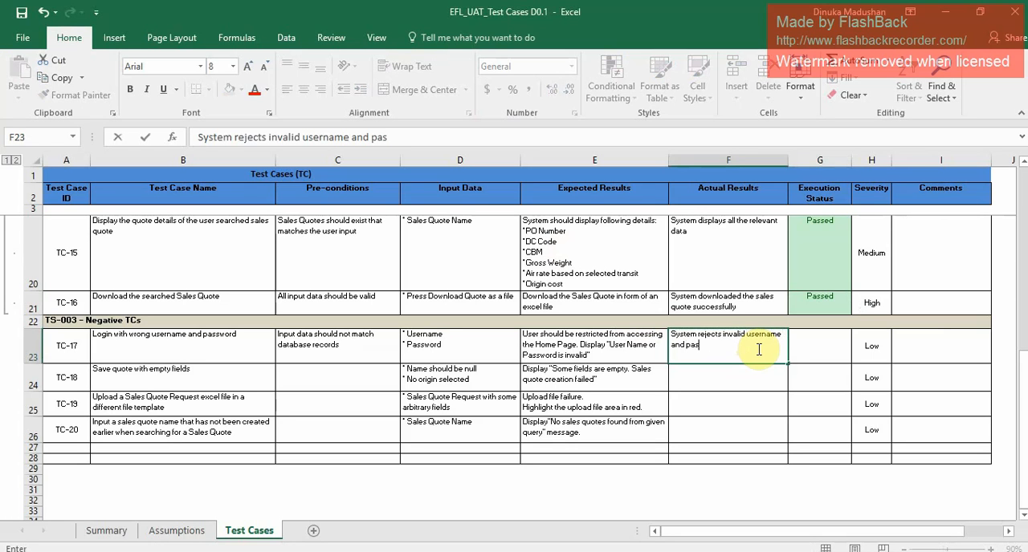
click(835, 345)
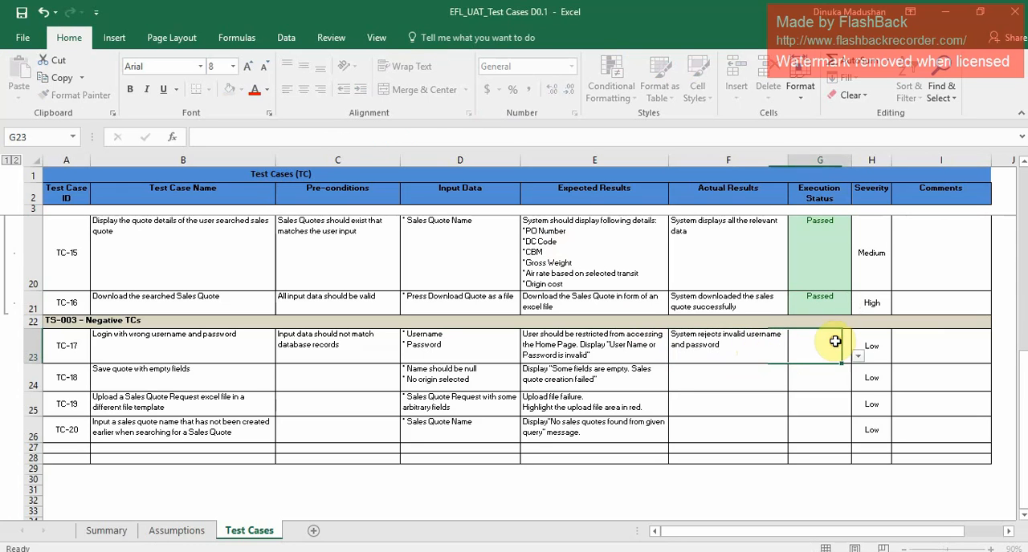
click(858, 356)
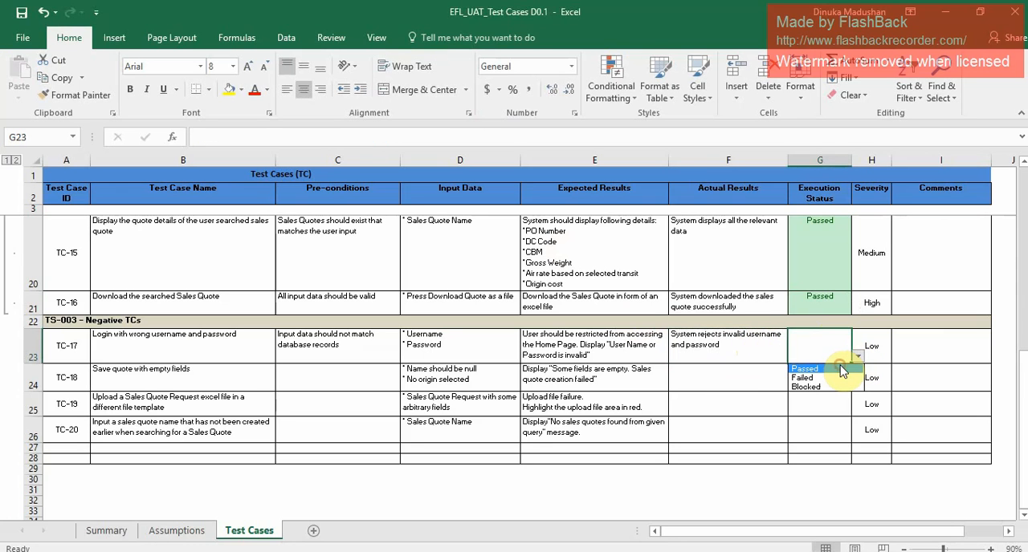
click(843, 370)
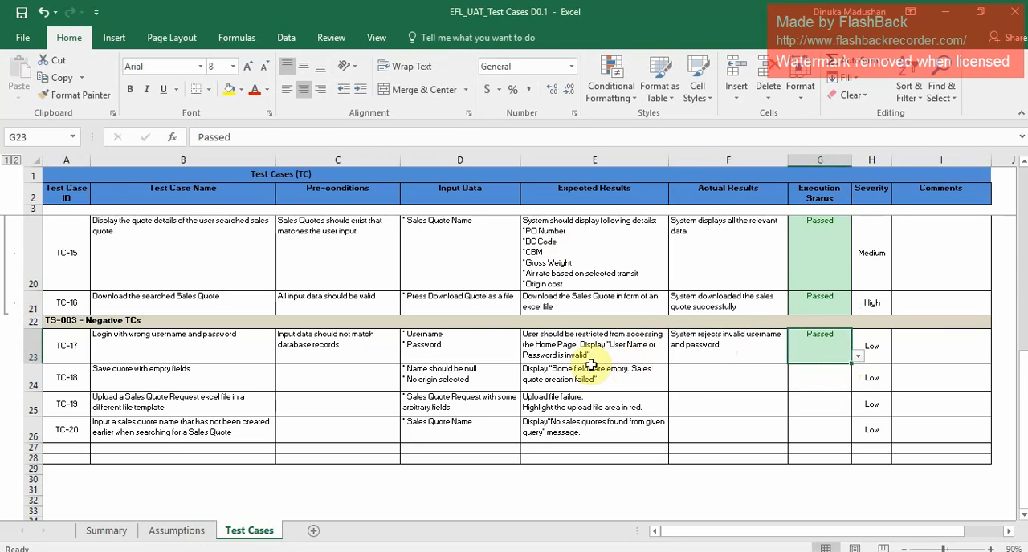
Check TC-18 in the workbook, log back in to the EFL System and try to save a new sales quote with empty fields.
click(201, 374)
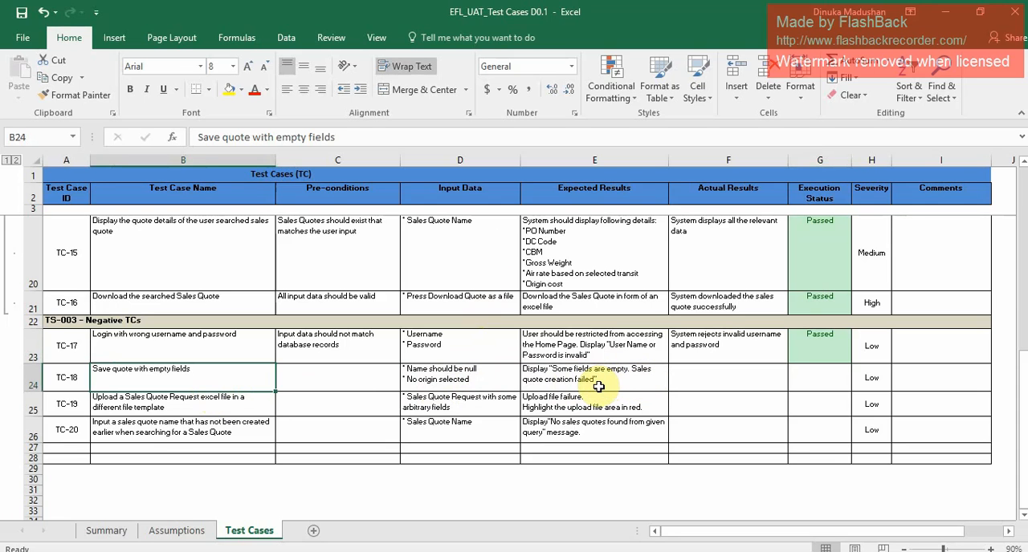
key(alt+Tab)
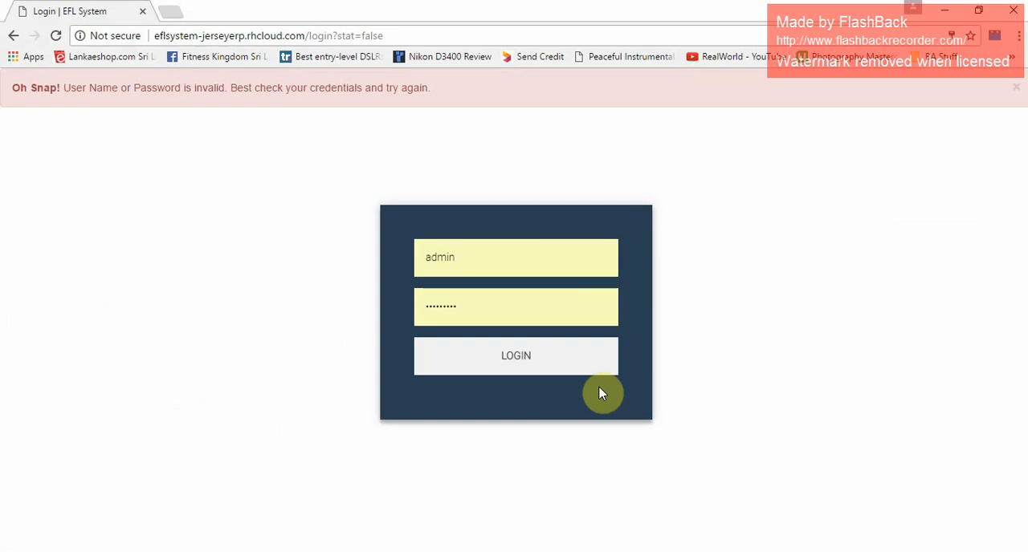
click(1014, 86)
click(492, 309)
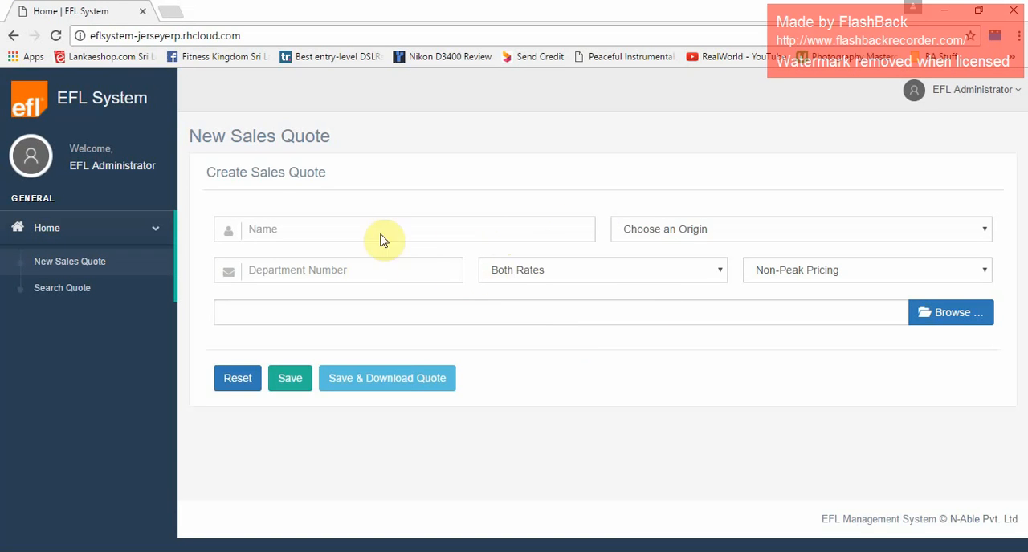
click(289, 381)
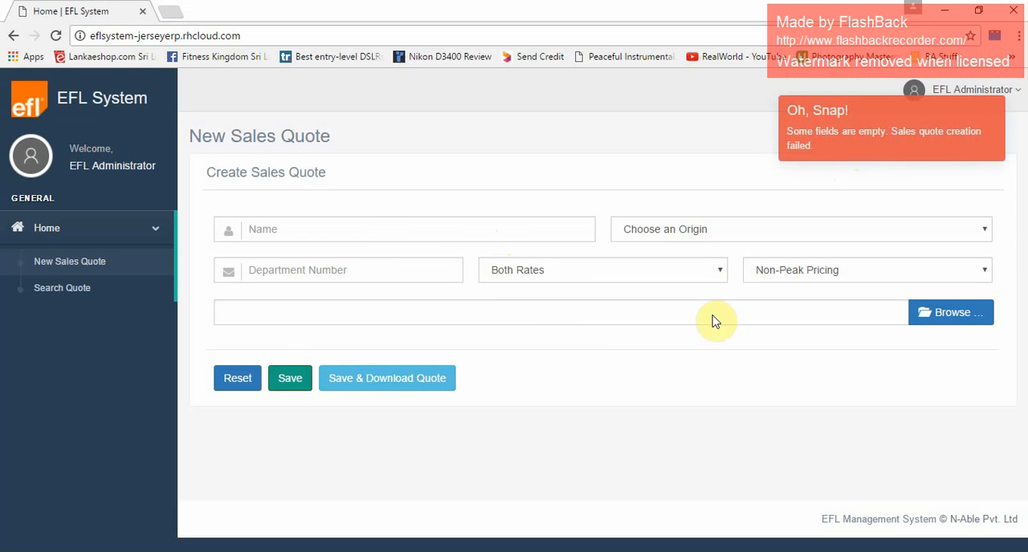
In the workbook, enter "System does not allow user to save the sales quote without entering mandatory data" as the actual result of TC-18.
key(alt+Tab)
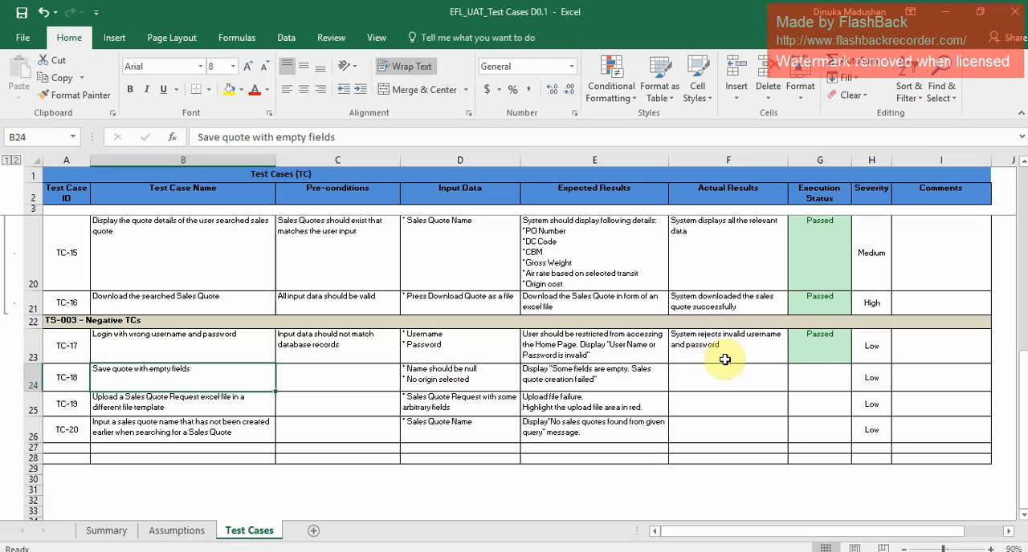
click(728, 375)
text(S)
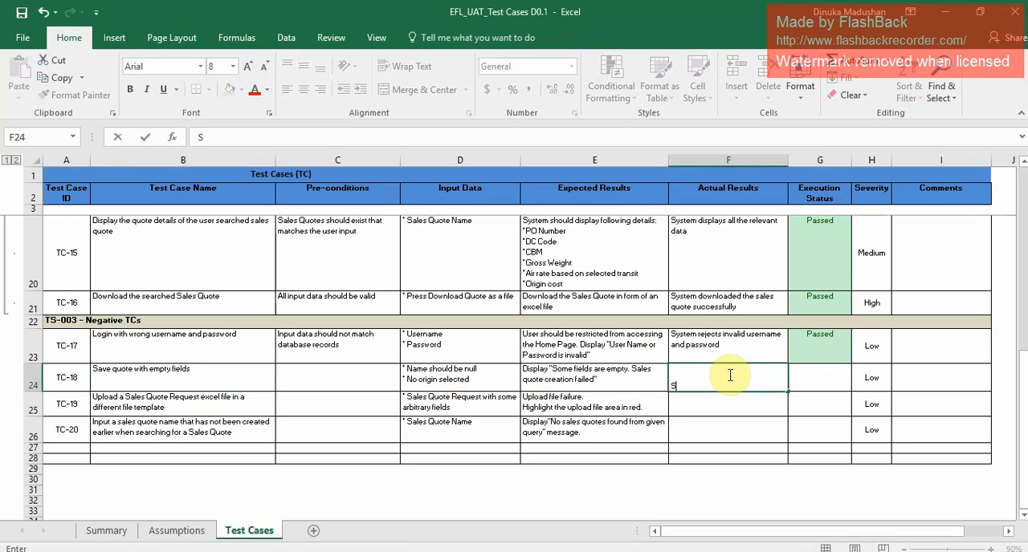
text(ystem does not allow user to save the sales)
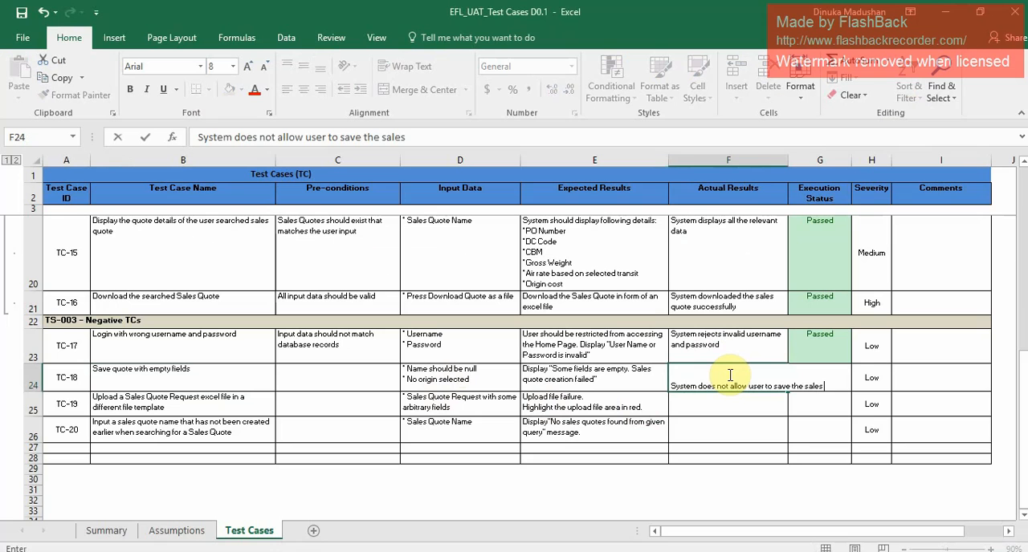
text(e)
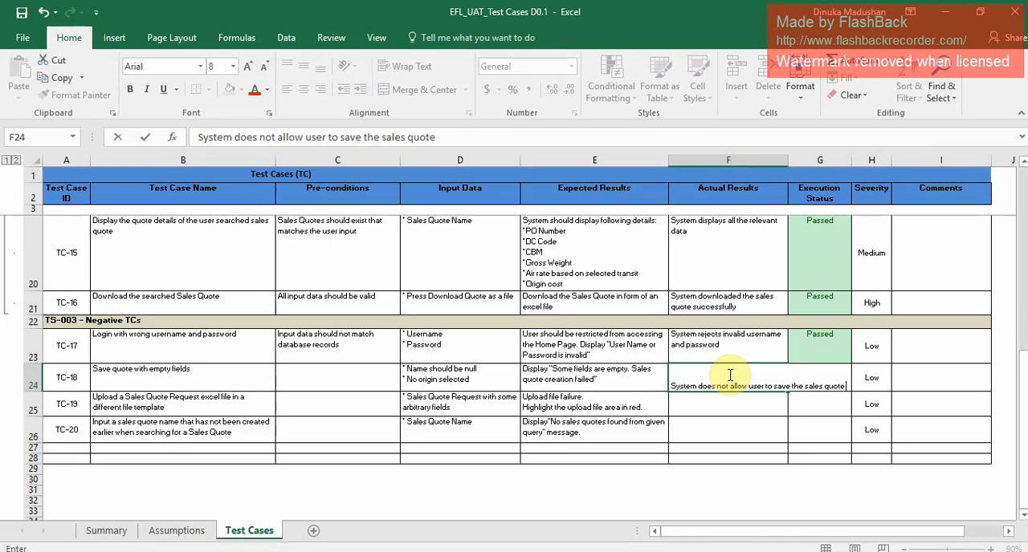
text( without entering mandatory data)
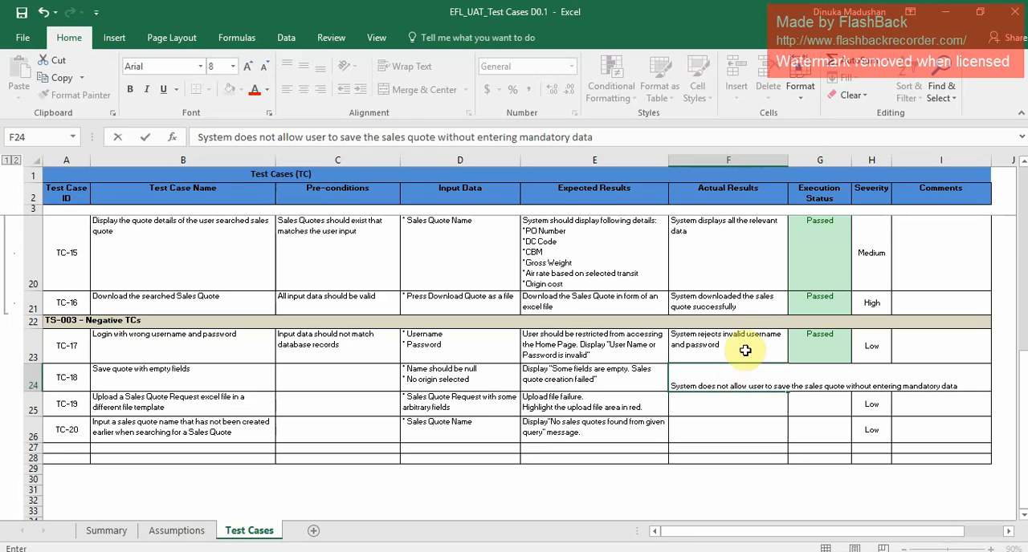
Copy the formatting of TC-17's actual result to the TC-18 to TC-20 actual result cells and make the TC-18 row taller.
click(742, 343)
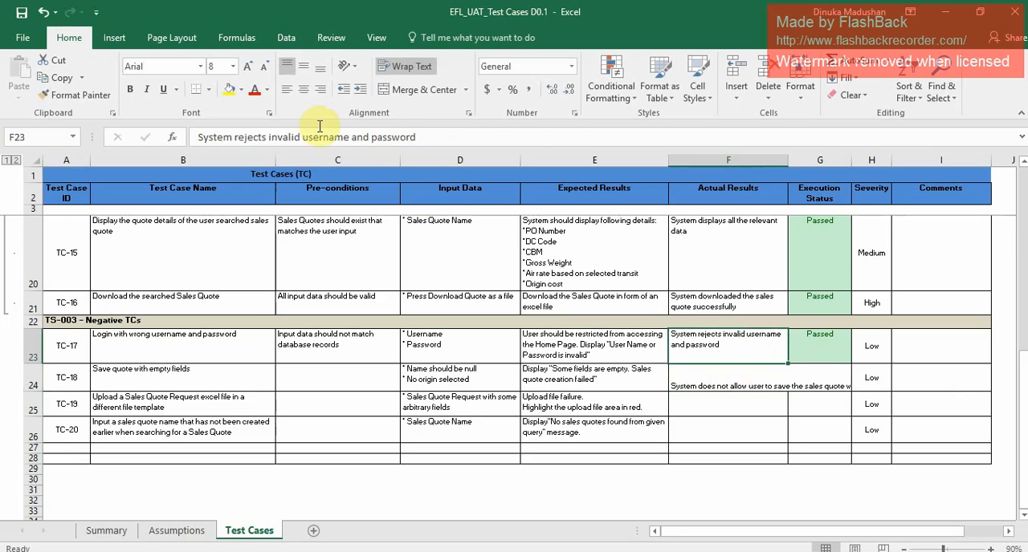
click(104, 96)
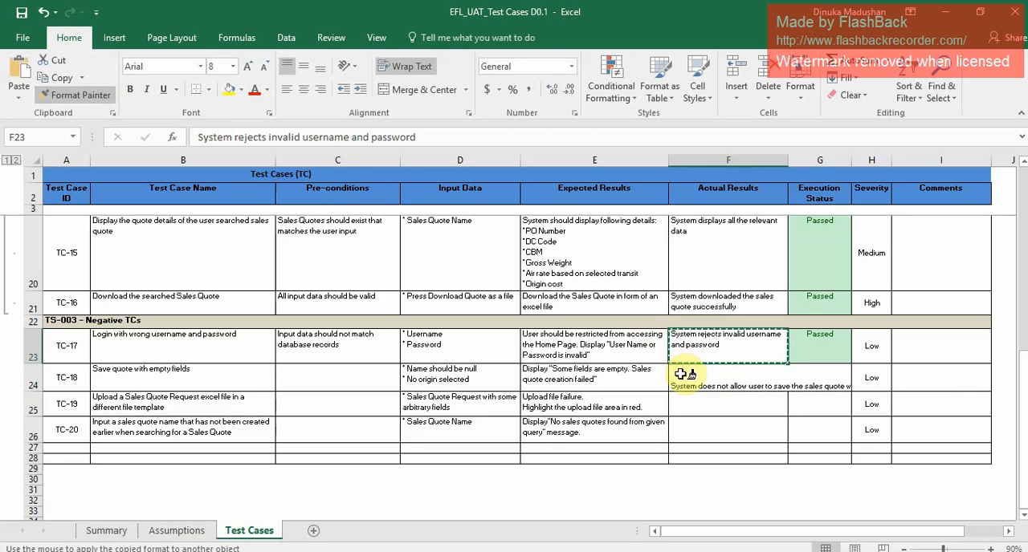
drag(686, 376, 700, 431)
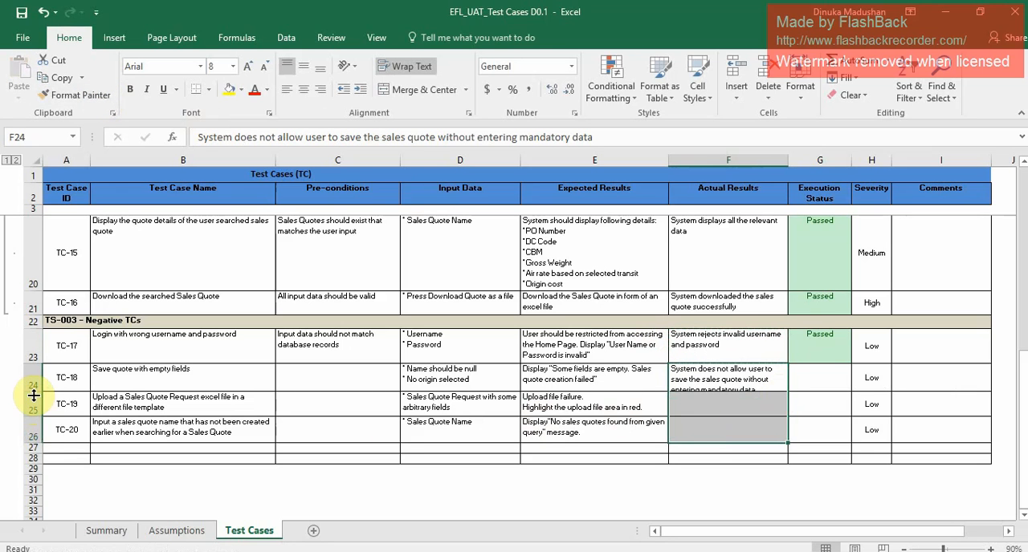
drag(33, 393, 34, 399)
Set the execution status of TC-18 to Passed by copying the status of TC-17.
click(821, 382)
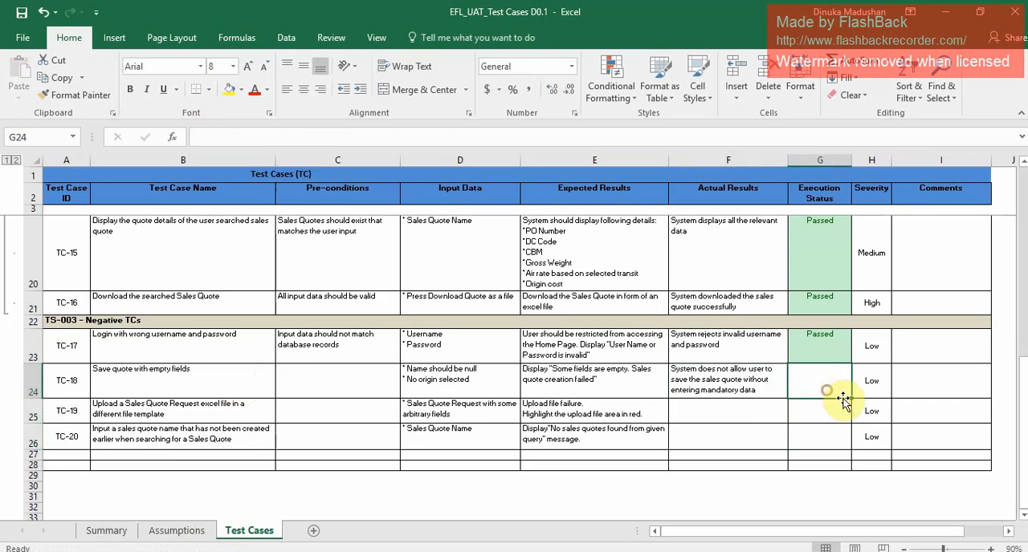
click(825, 354)
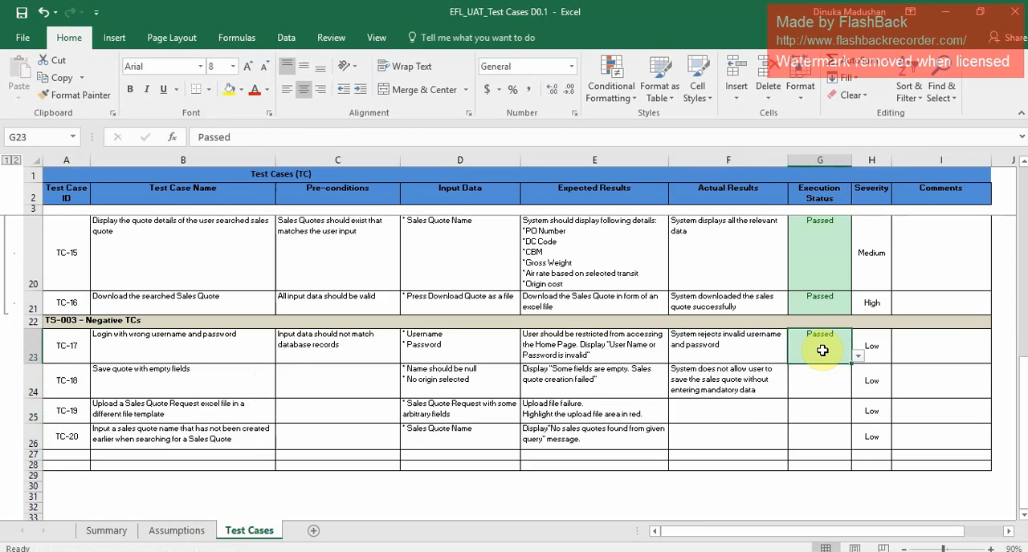
key(ctrl+c)
click(830, 374)
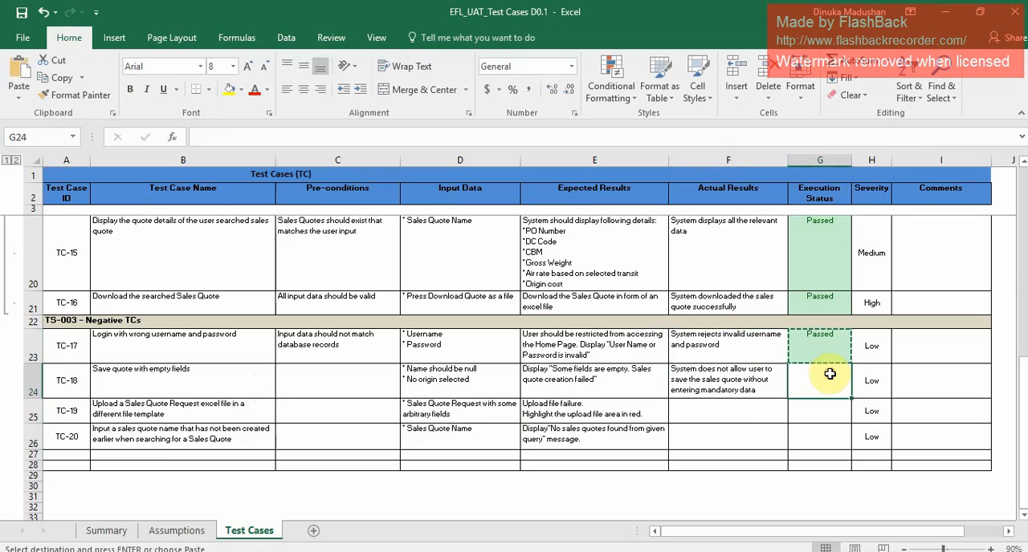
key(ctrl+v)
click(796, 414)
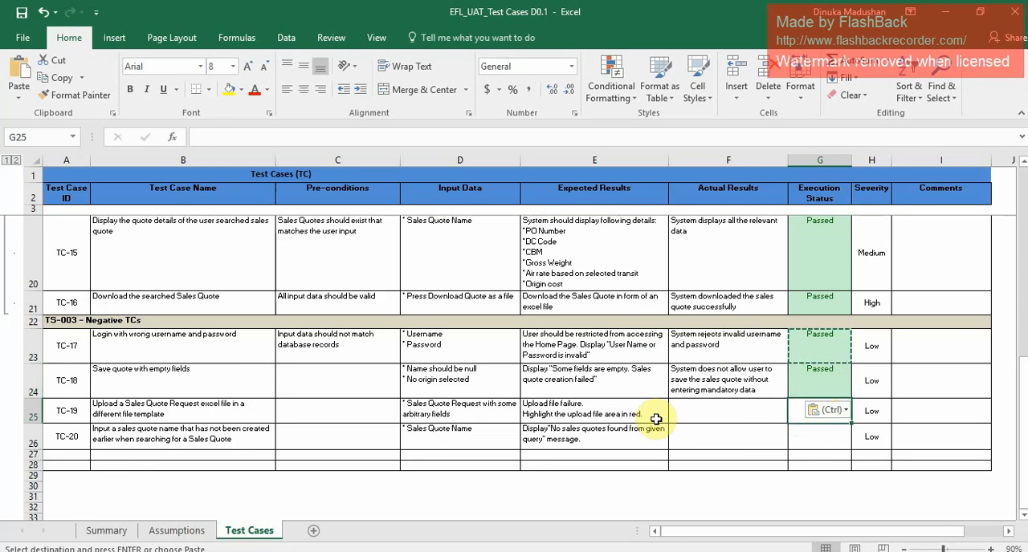
key(Escape)
Check TC-19 in the workbook and fill in a new EFL System sales quote with name UAT, origin Hong Kong and department number 500.
click(207, 418)
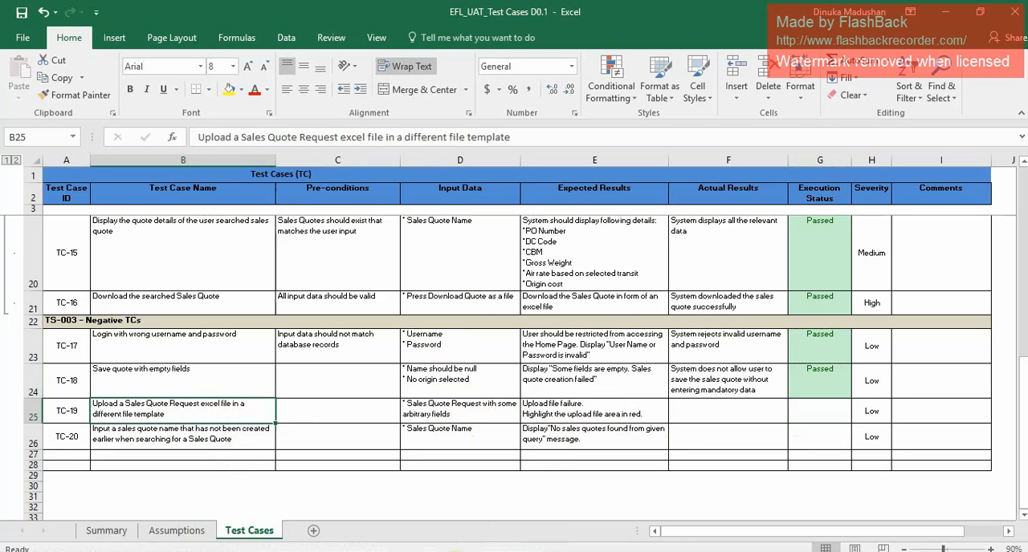
mouse_move(391, 551)
click(454, 551)
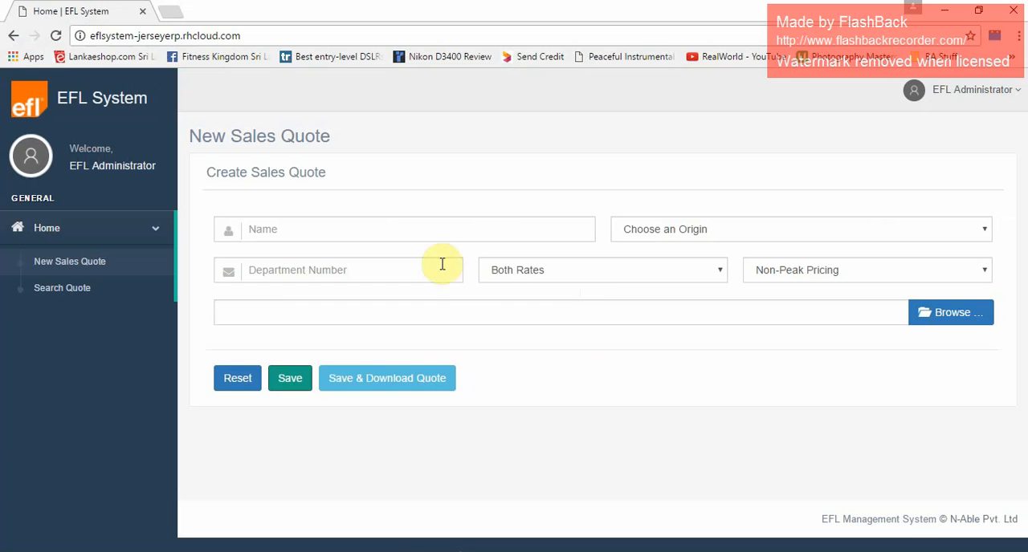
click(425, 227)
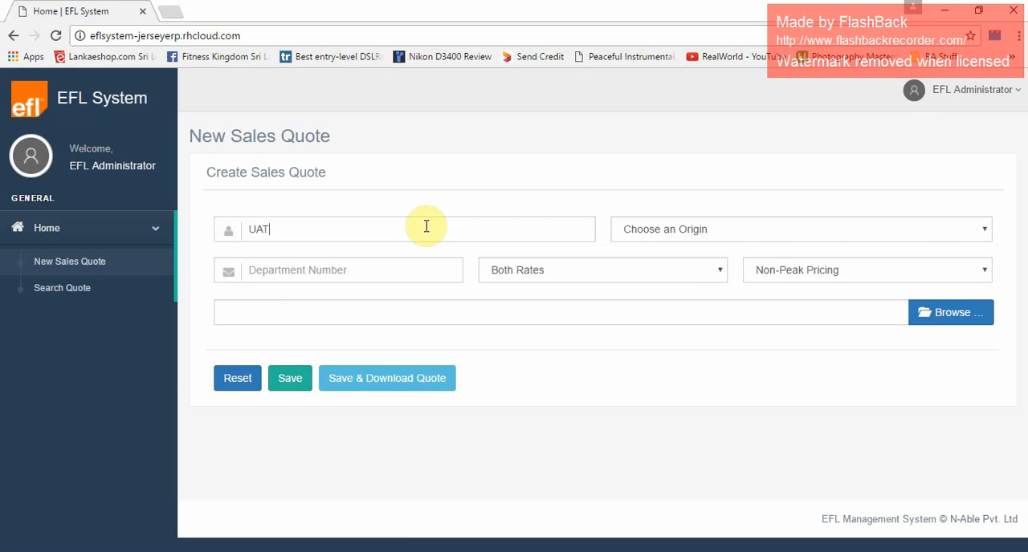
click(721, 232)
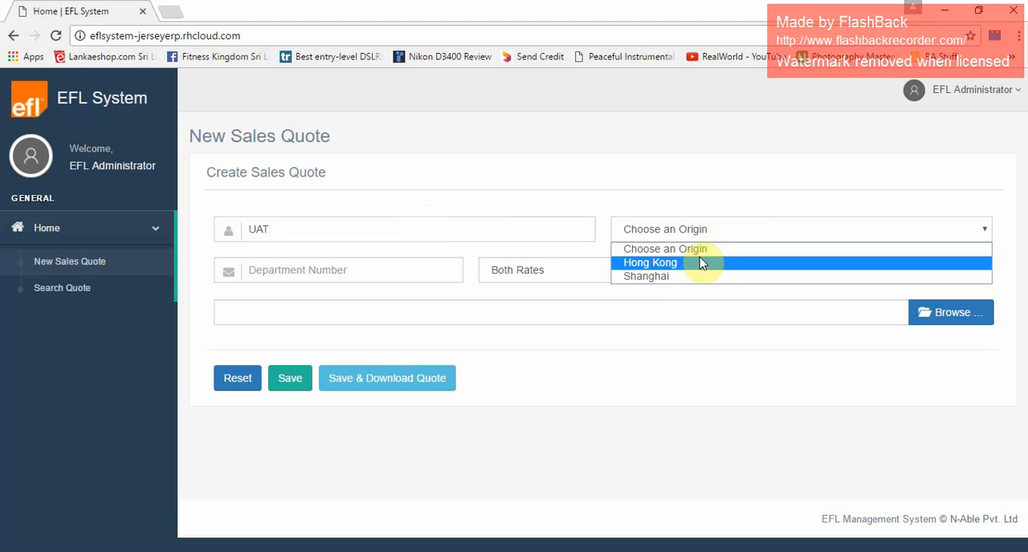
click(700, 263)
text(500)
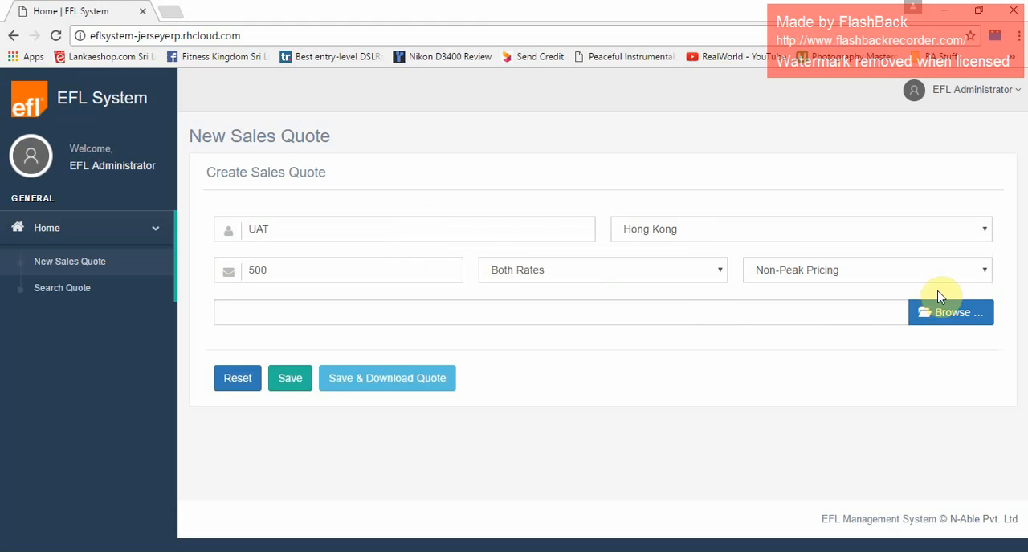
Upload the file Pricing 03.22.2017 from the LG Air Frieght folder to the new sales quote.
click(953, 321)
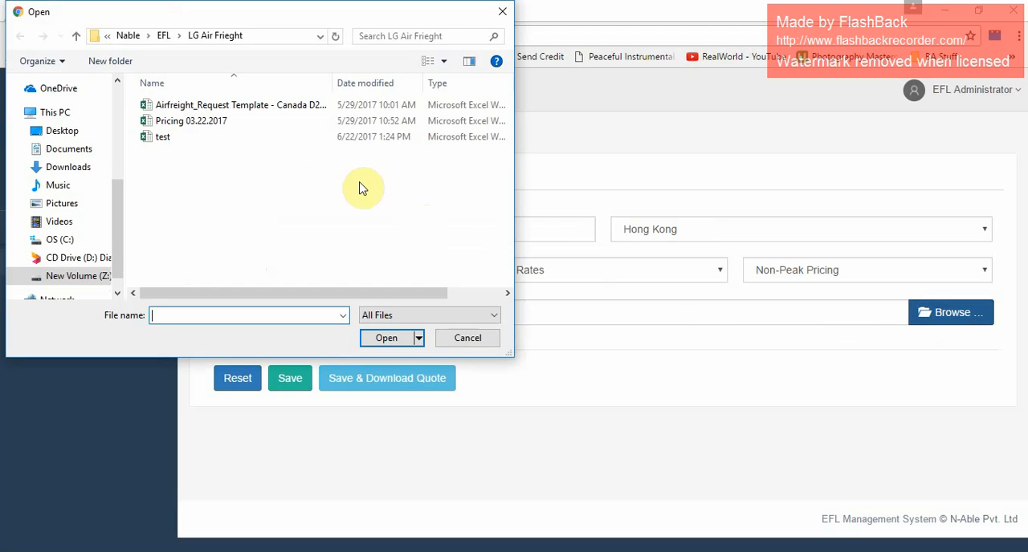
click(198, 127)
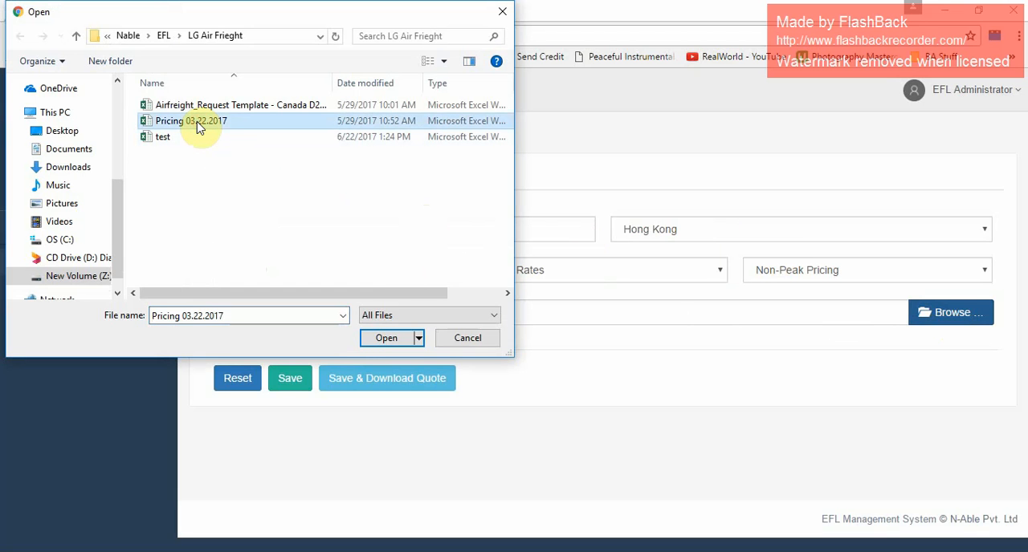
click(382, 338)
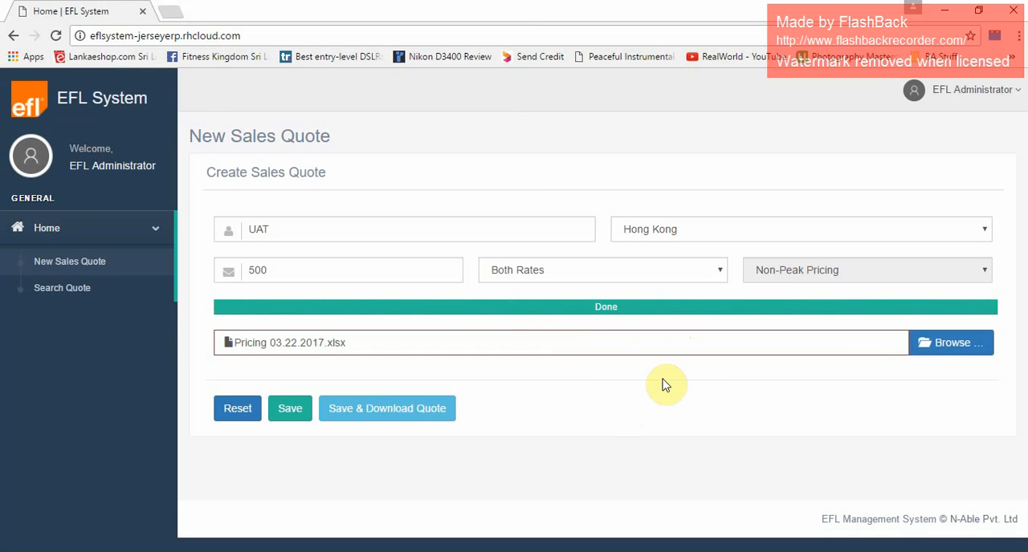
Switch to the test case workbook and enter "Uploading file failed" as the actual result of TC-19.
key(alt+Tab)
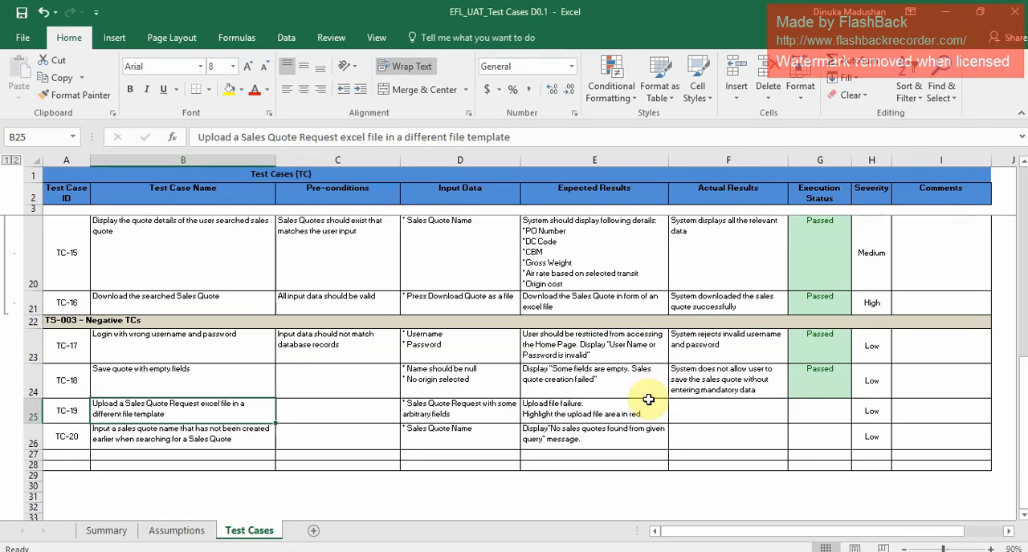
click(709, 411)
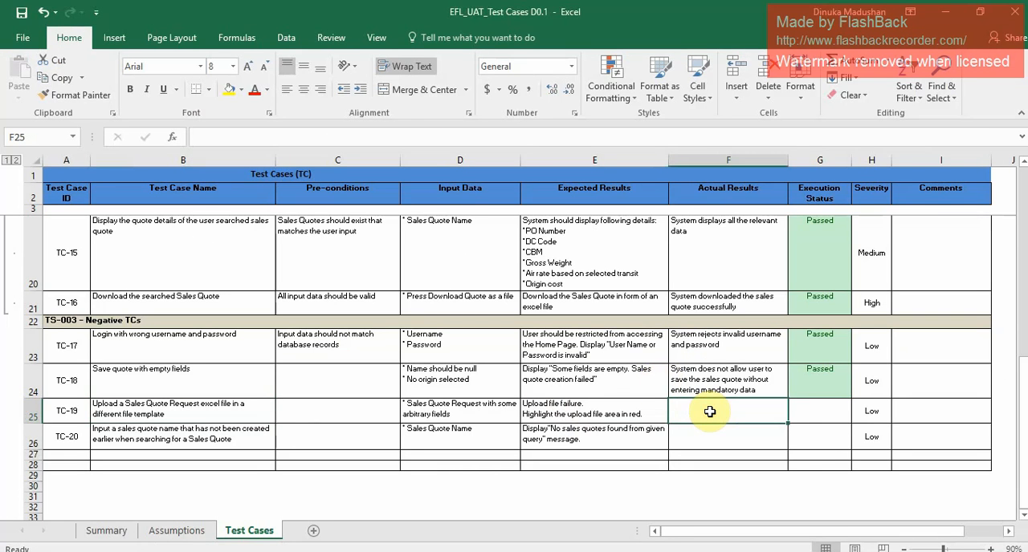
double_click(709, 411)
key(ctrl+v)
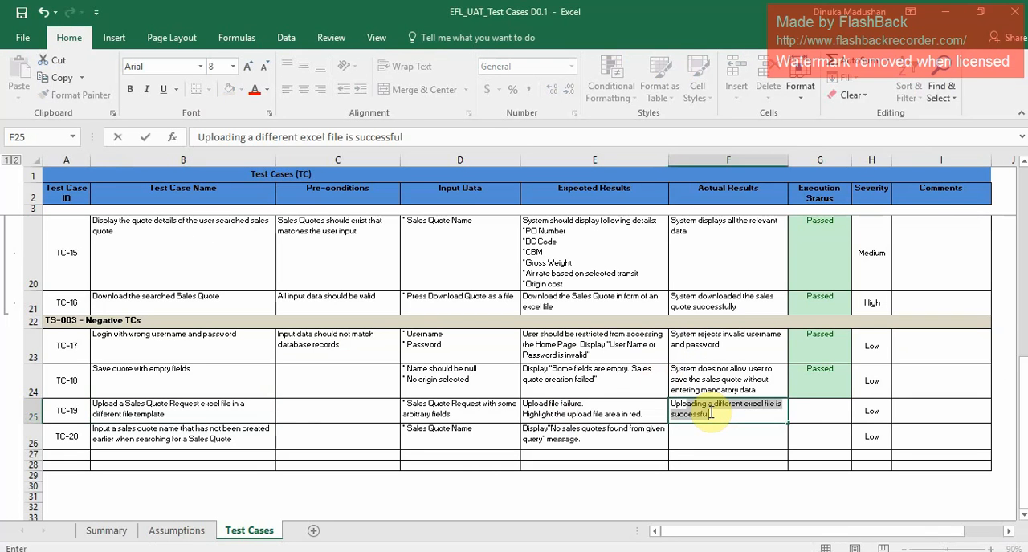
text(is)
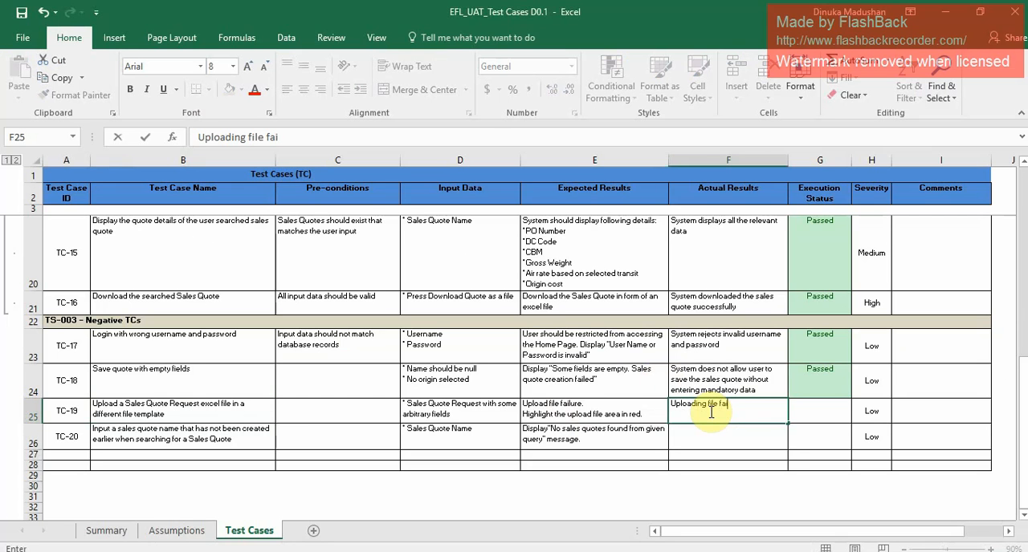
click(830, 419)
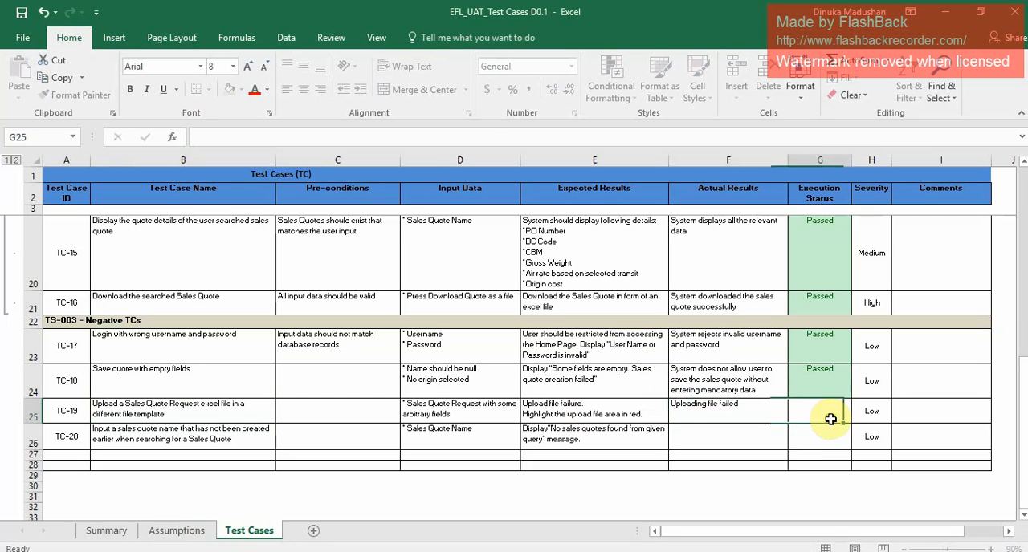
Set the execution status of TC-19 to Passed by copying the status of TC-18.
click(825, 378)
key(ctrl+c)
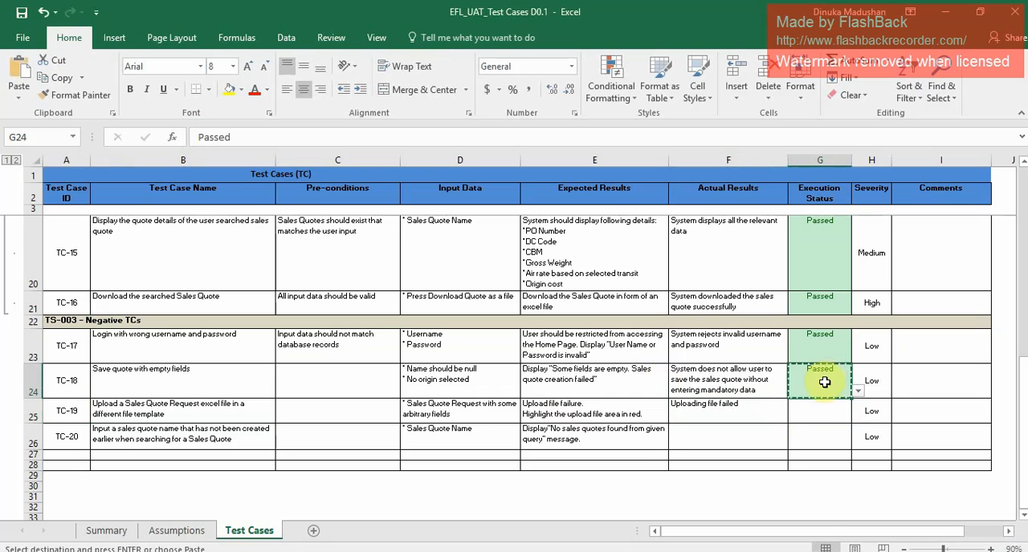
click(817, 411)
key(ctrl+v)
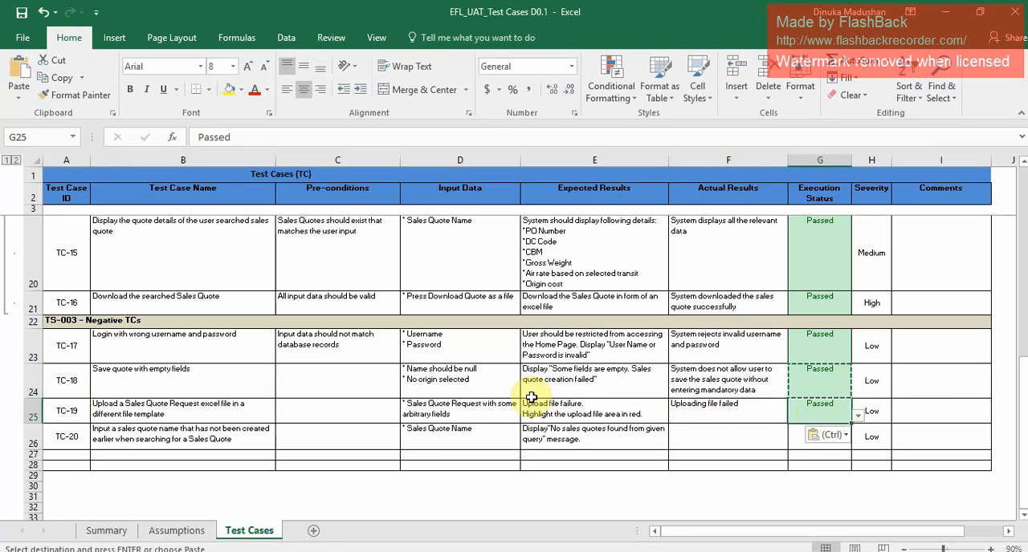
Check TC-20 in the workbook and search the EFL System quotes for the nonexistent name sadsdjkjk.
click(165, 427)
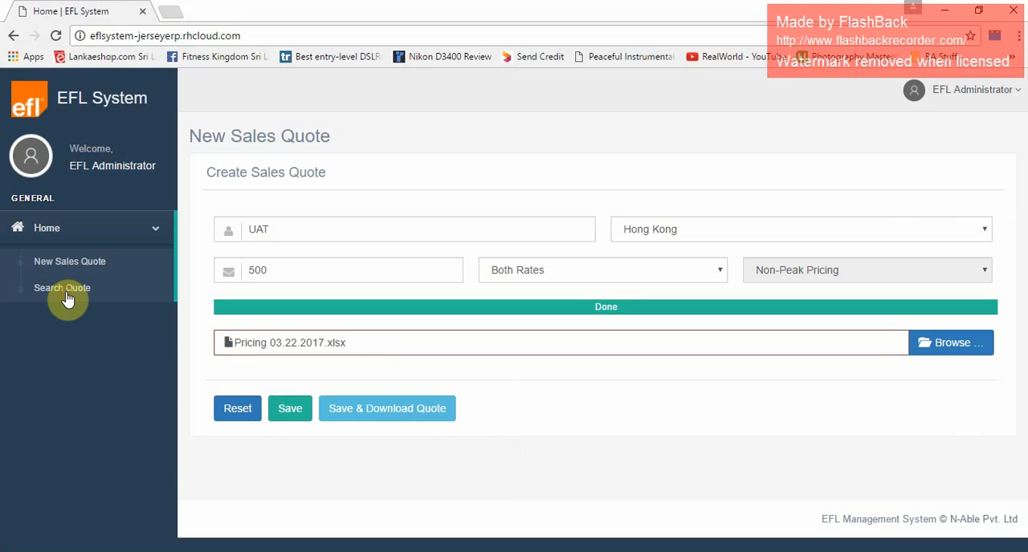
click(64, 291)
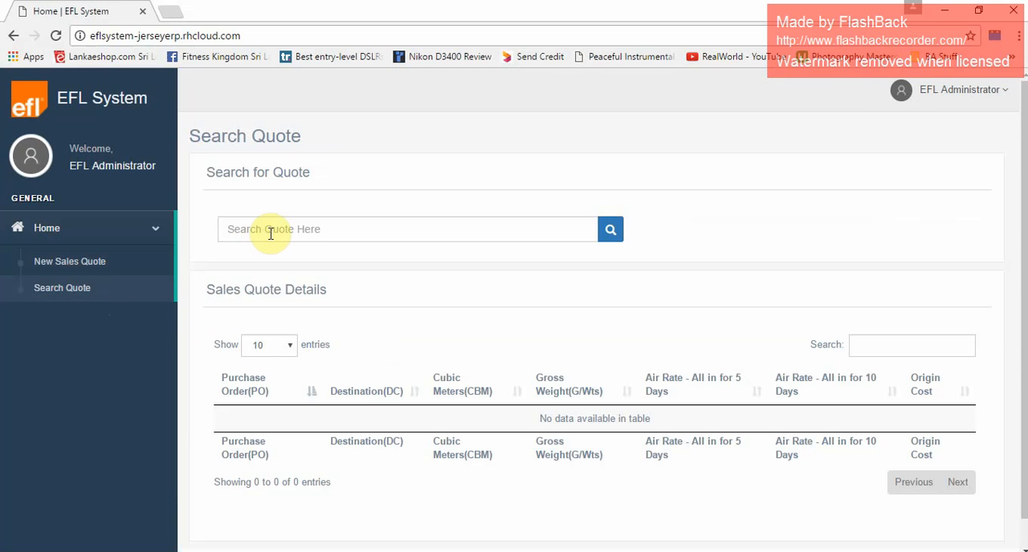
click(271, 233)
text(sadsdjkjk)
click(617, 239)
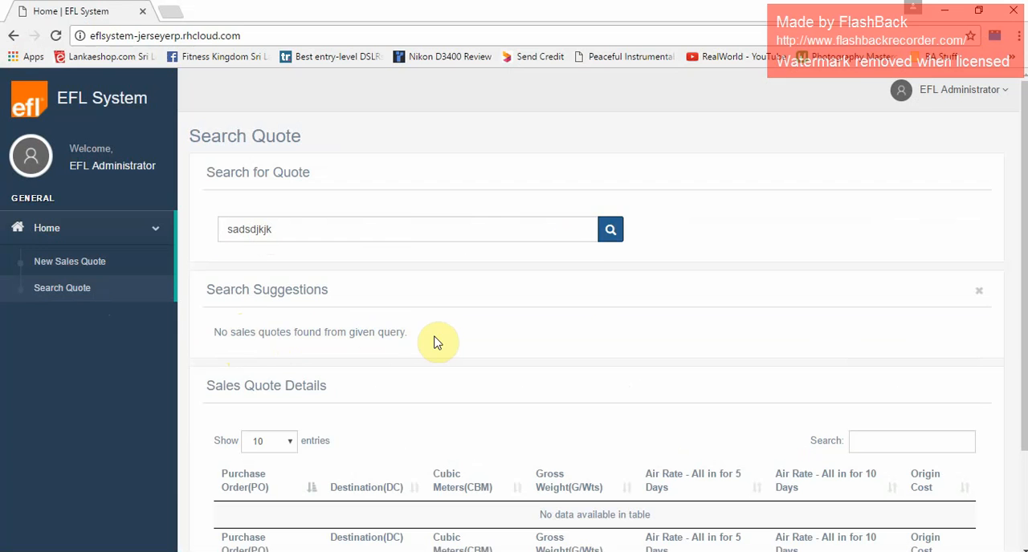
Return to the workbook and enter "System displays an error message for wrong user query" as the actual result of TC-20.
mouse_move(489, 551)
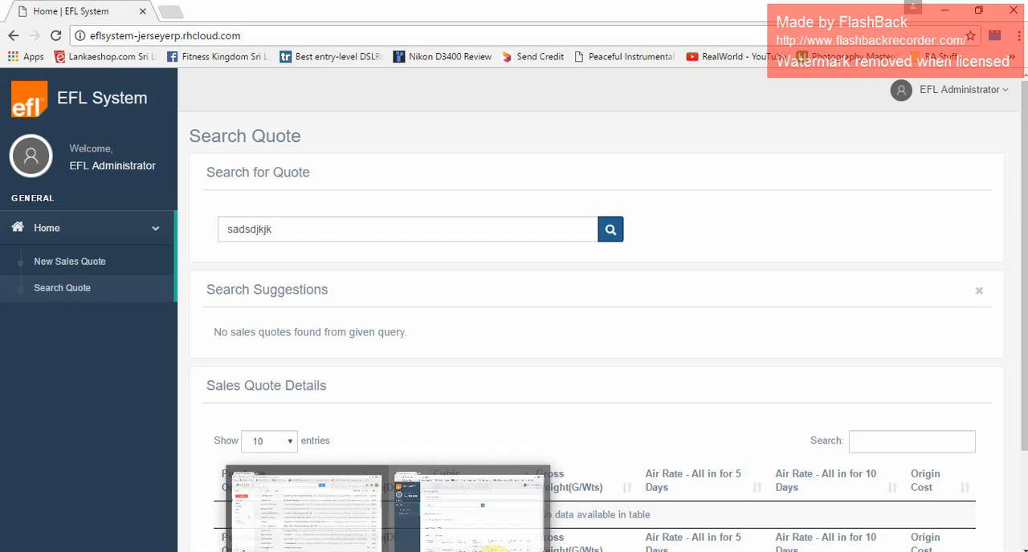
click(710, 551)
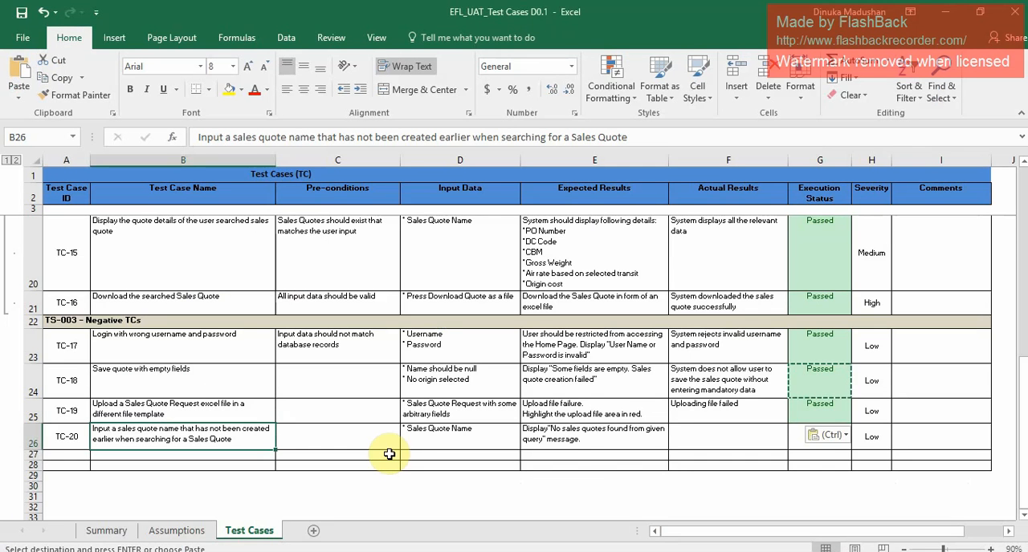
click(760, 436)
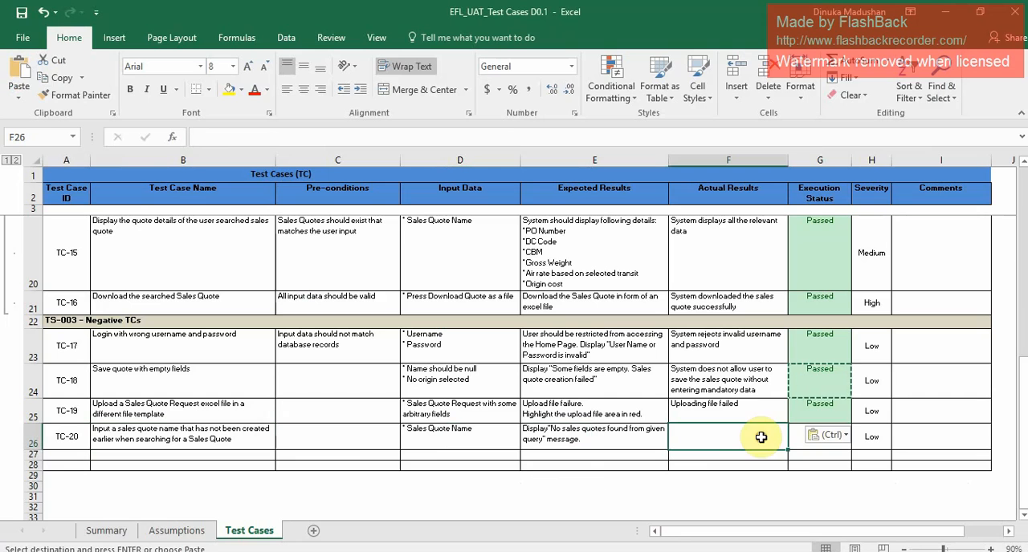
text(System displays an error message for wrong user query)
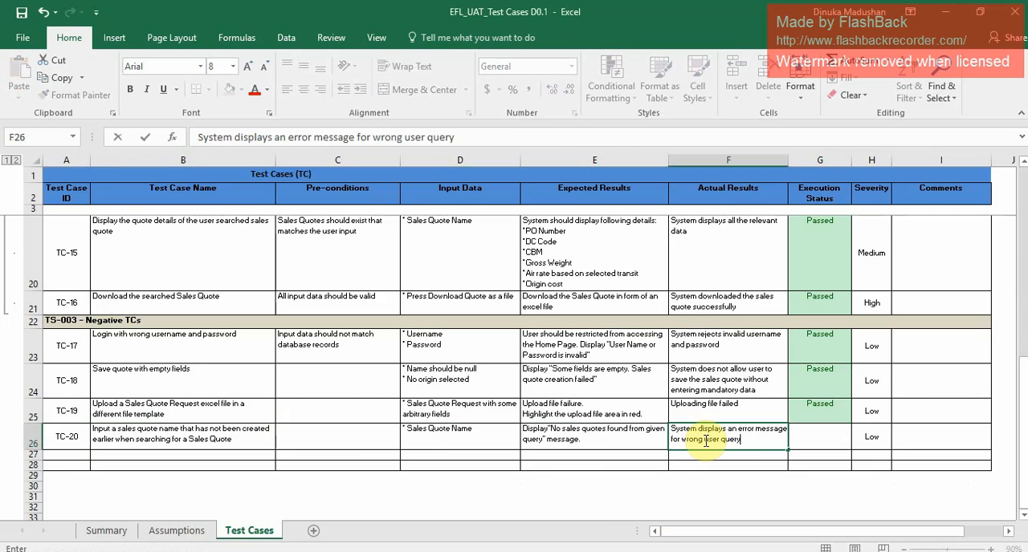
click(843, 440)
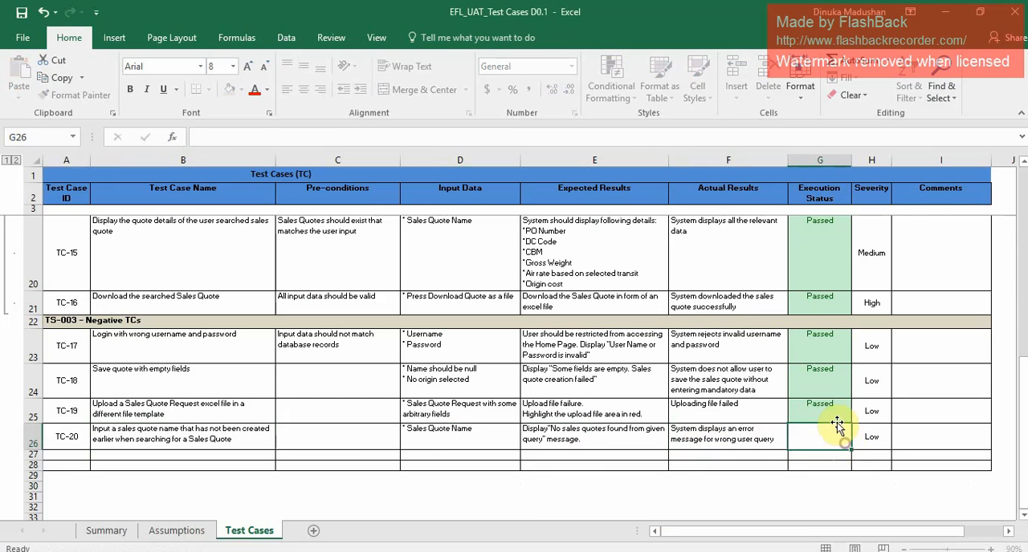
Set the execution status of TC-20 to Passed by copying the status of TC-19, and clear the copy selection.
click(834, 417)
key(ctrl+c)
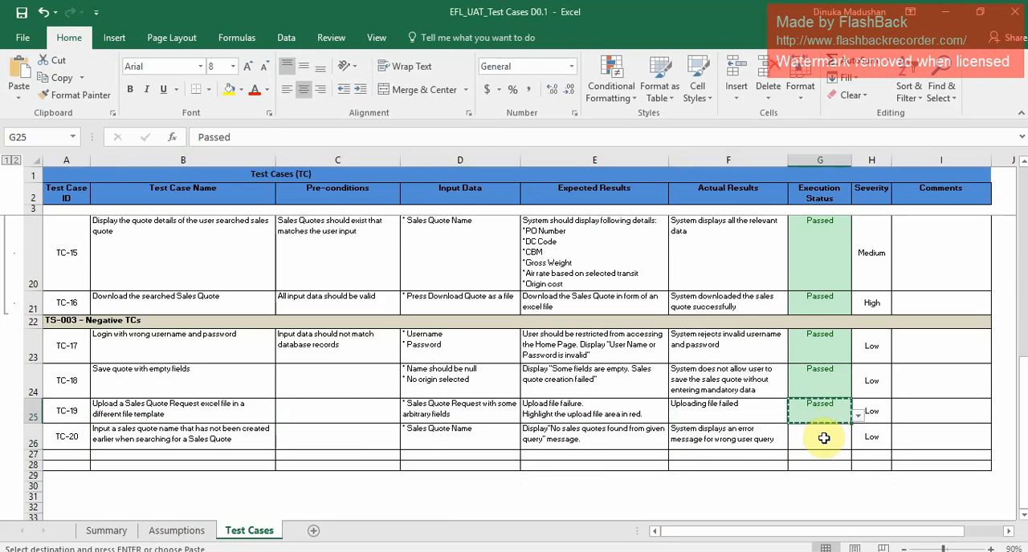
key(Down)
key(ctrl+v)
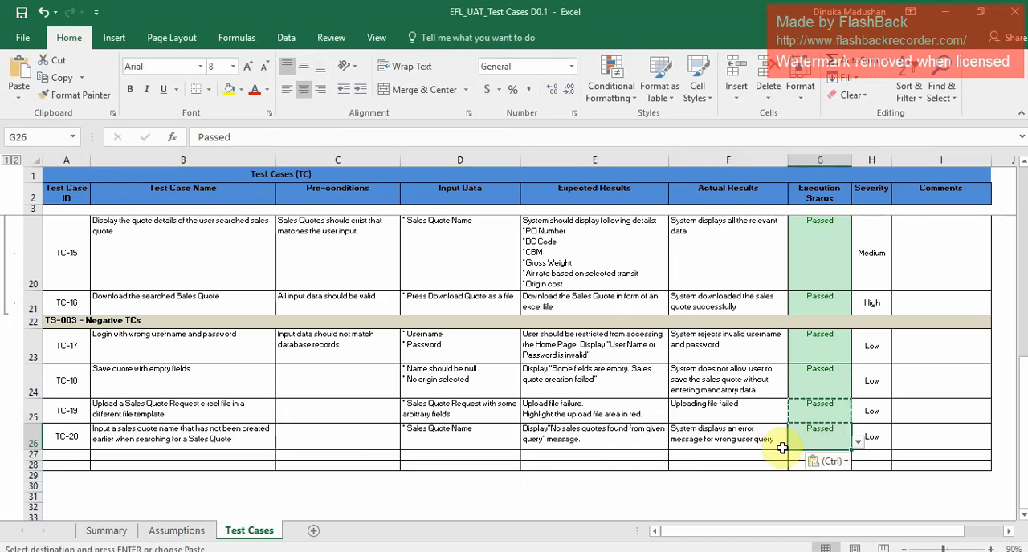
click(429, 393)
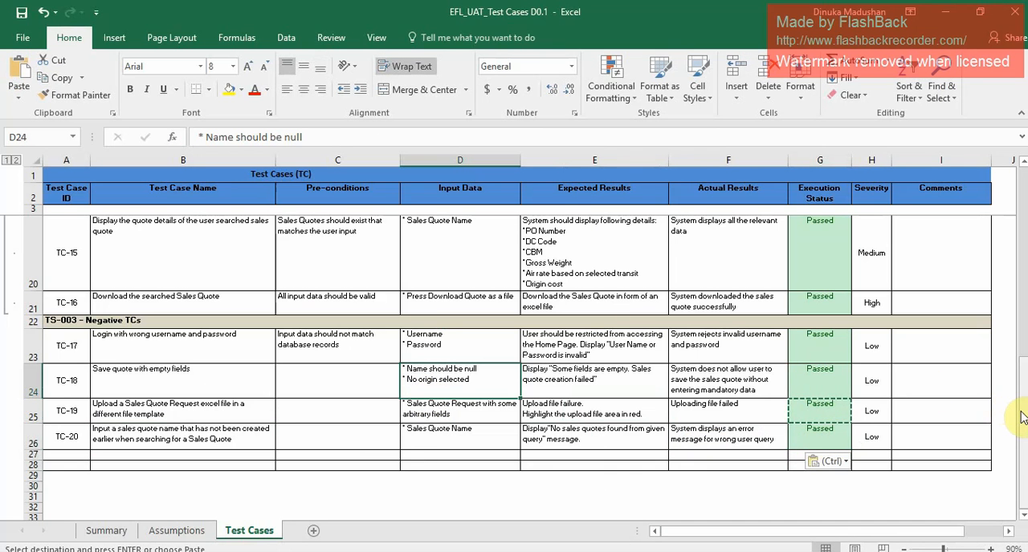
drag(1021, 405, 1010, 200)
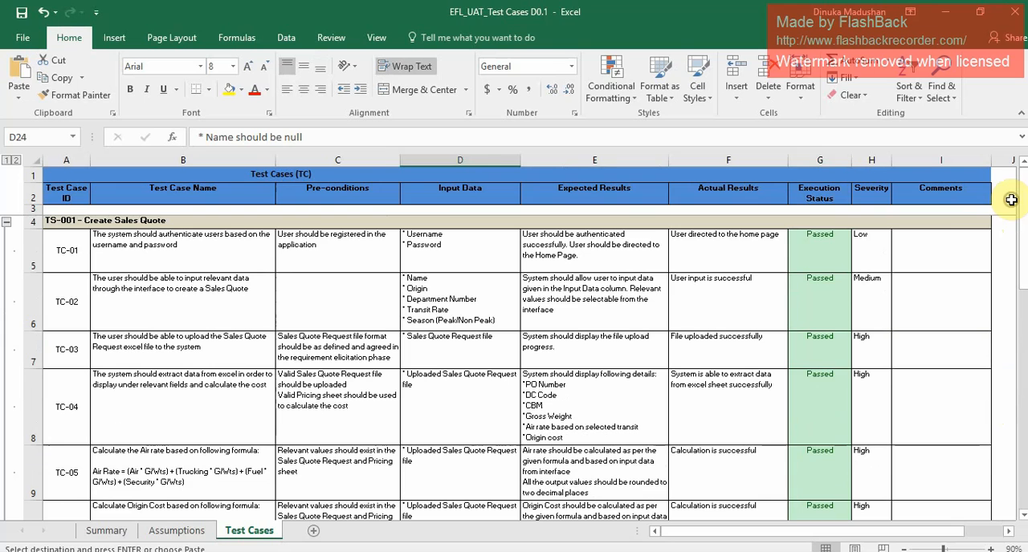
click(558, 298)
key(Escape)
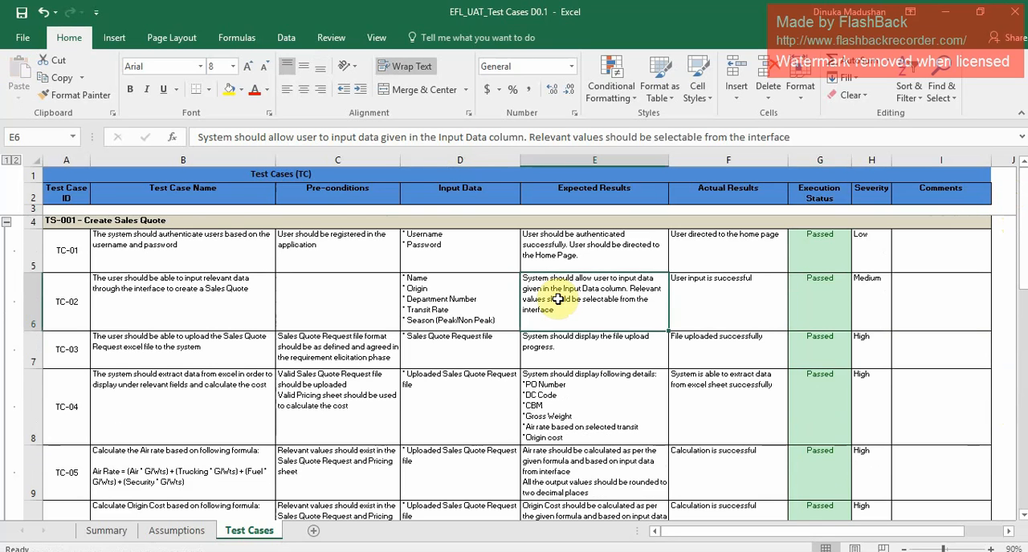
Add version V1.0 below D0.1 in the revision history of the Summary sheet.
click(185, 533)
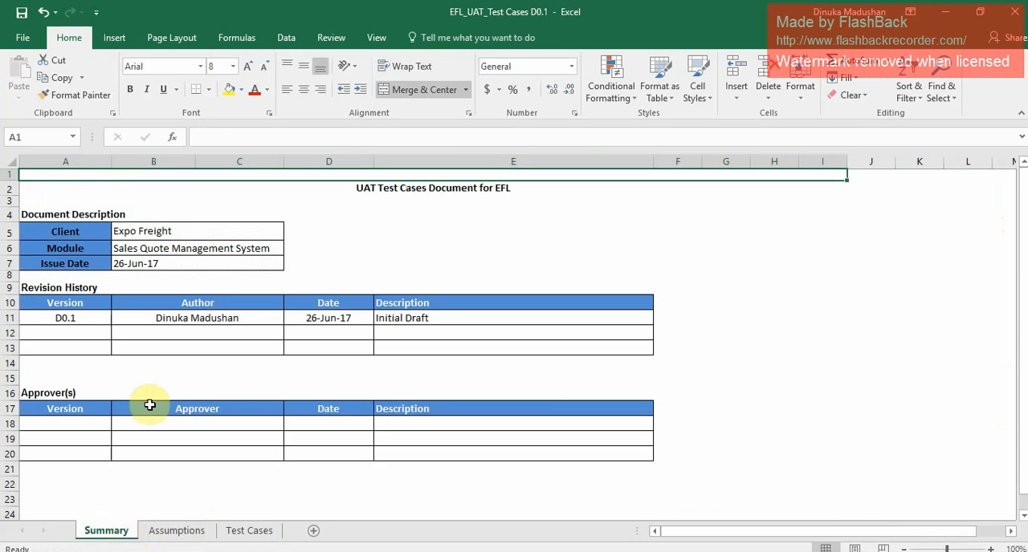
click(77, 321)
click(80, 327)
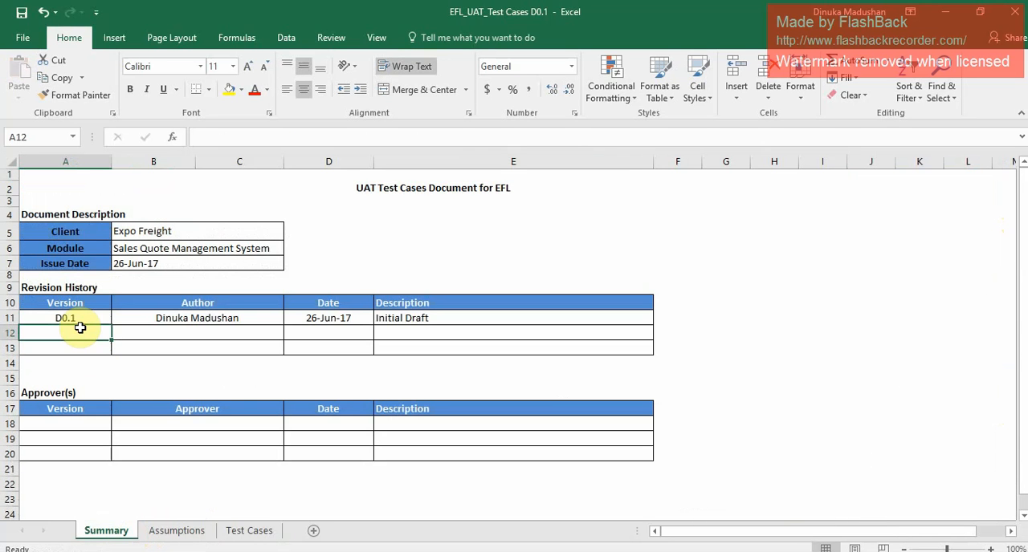
text(Version)
text(.)
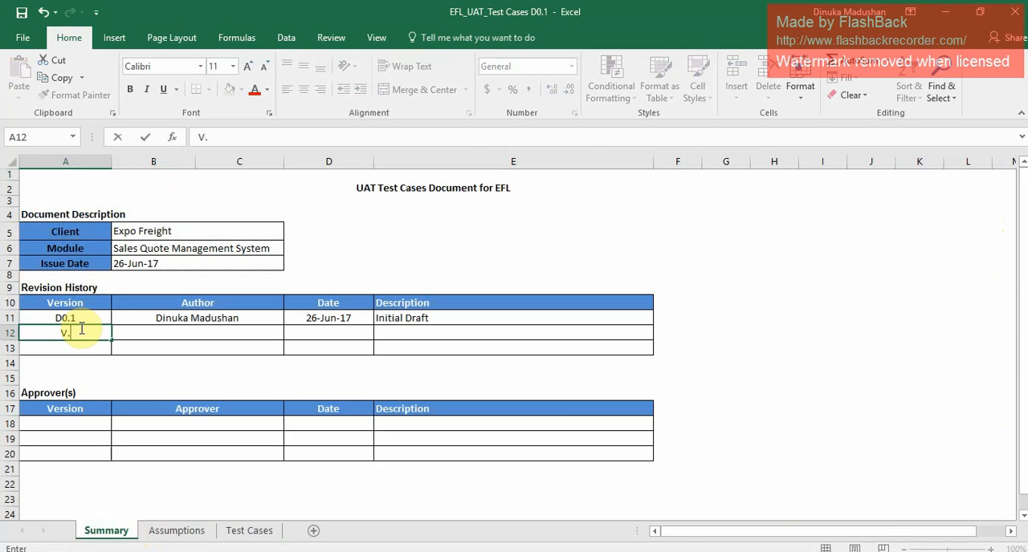
key(BackSpace)
text(1.0)
Fill in the author of the V1.0 revision by copying the author of the D0.1 entry.
click(210, 318)
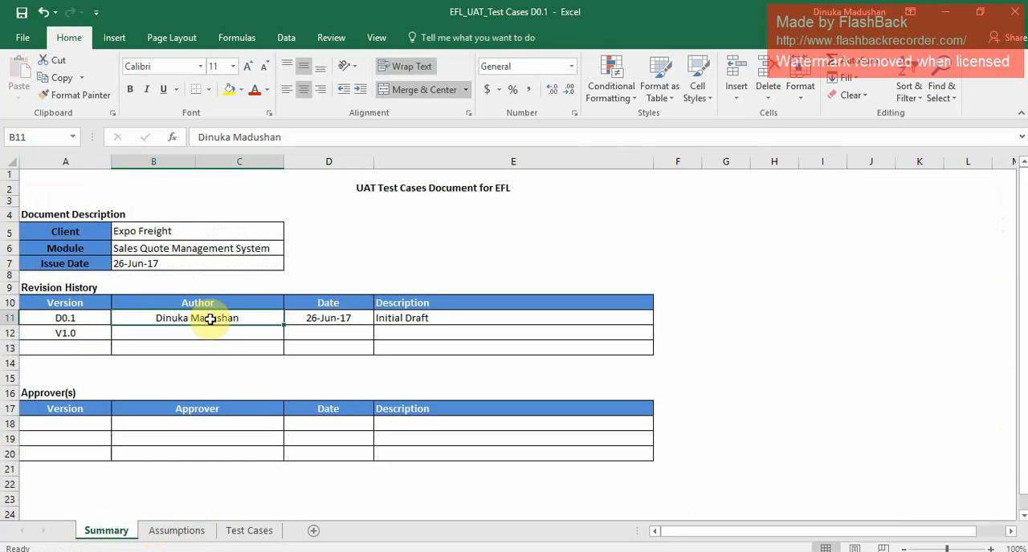
key(ctrl+c)
click(210, 331)
key(ctrl+v)
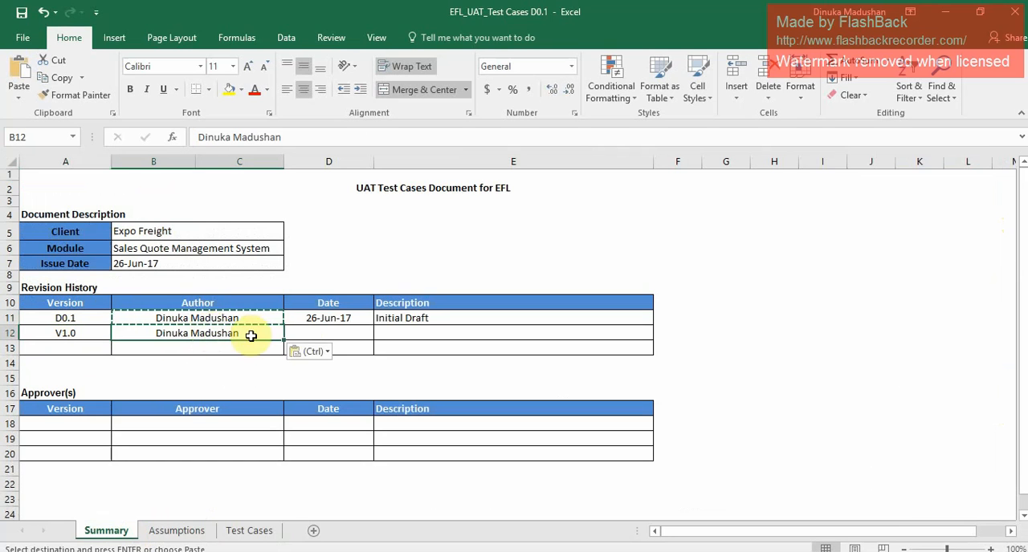
Copy the D0.1 revision date to the V1.0 entry and change it to 27-Jun-17.
click(333, 332)
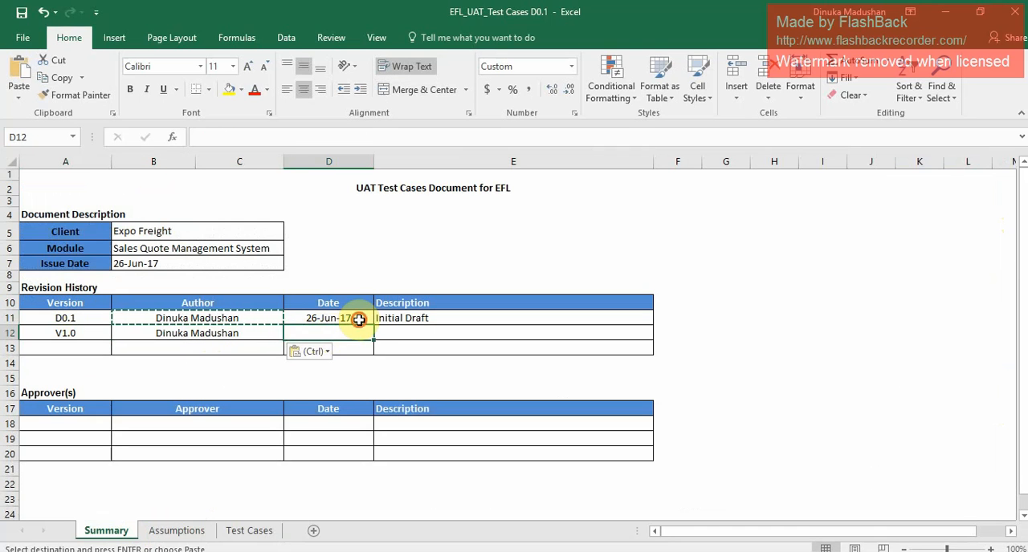
click(359, 318)
key(ctrl+c)
click(351, 333)
key(ctrl+v)
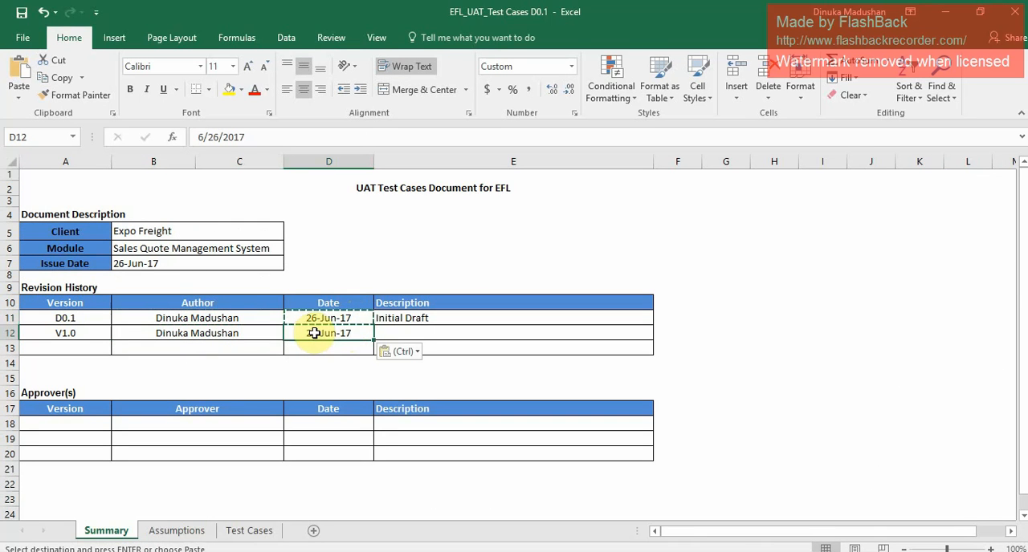
double_click(314, 333)
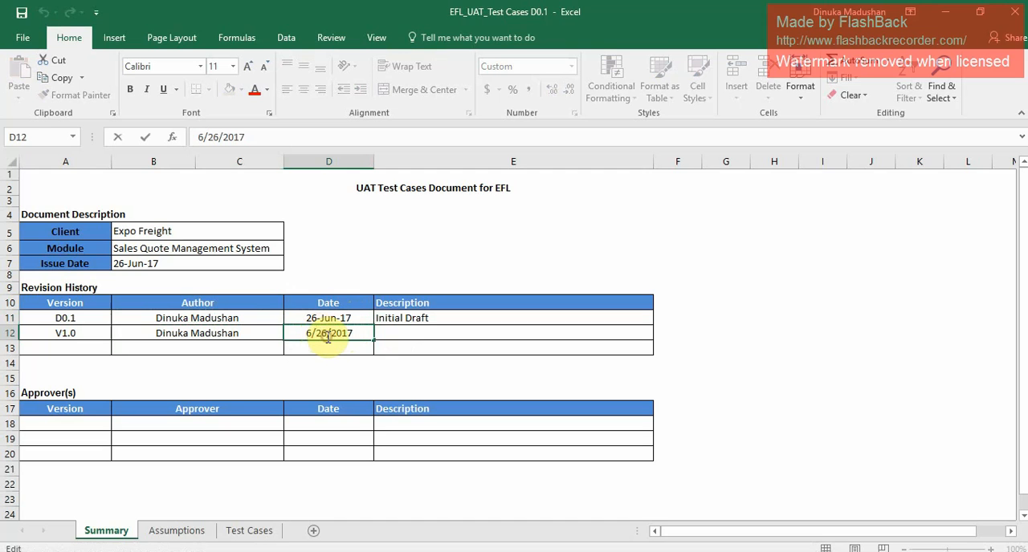
click(327, 338)
key(BackSpace)
text(7)
Enter "Sheet updated with the UAT test results." as the description of the V1.0 revision.
click(401, 334)
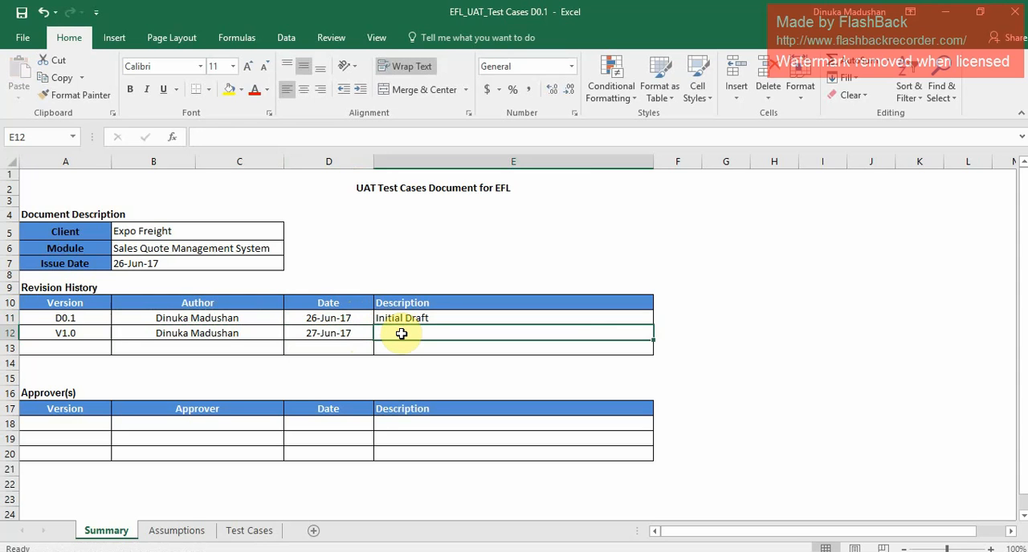
text(Shee)
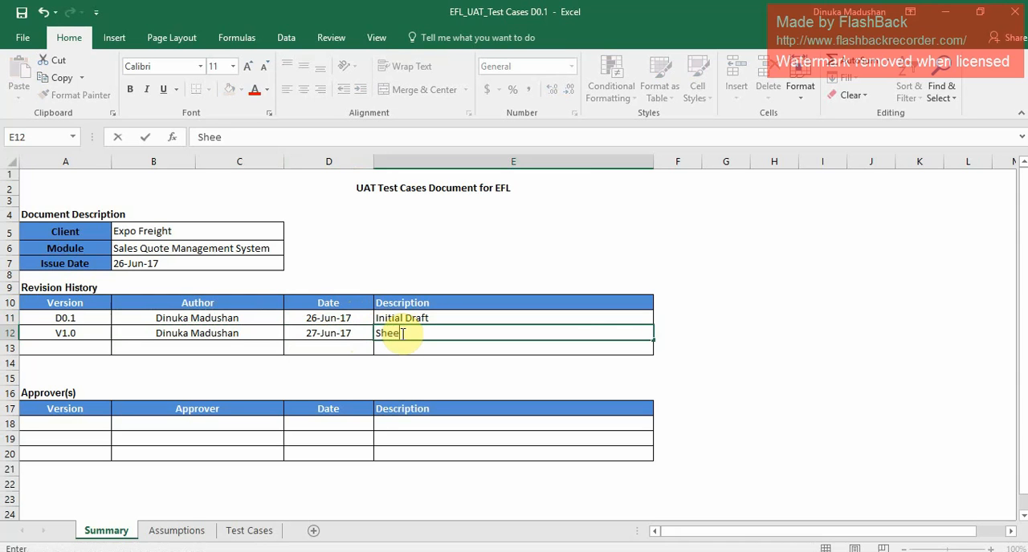
text(t updated with )
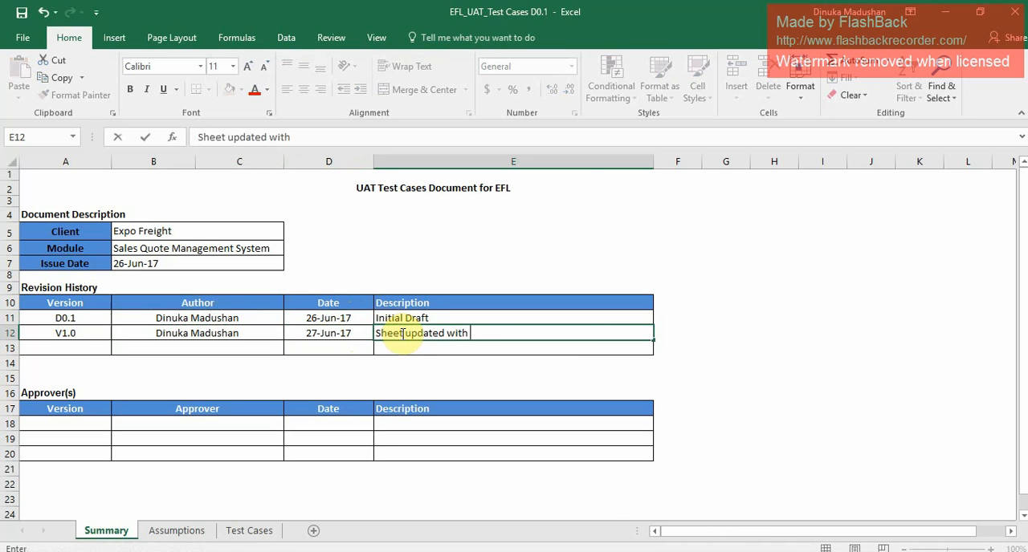
text(the UAT test resu)
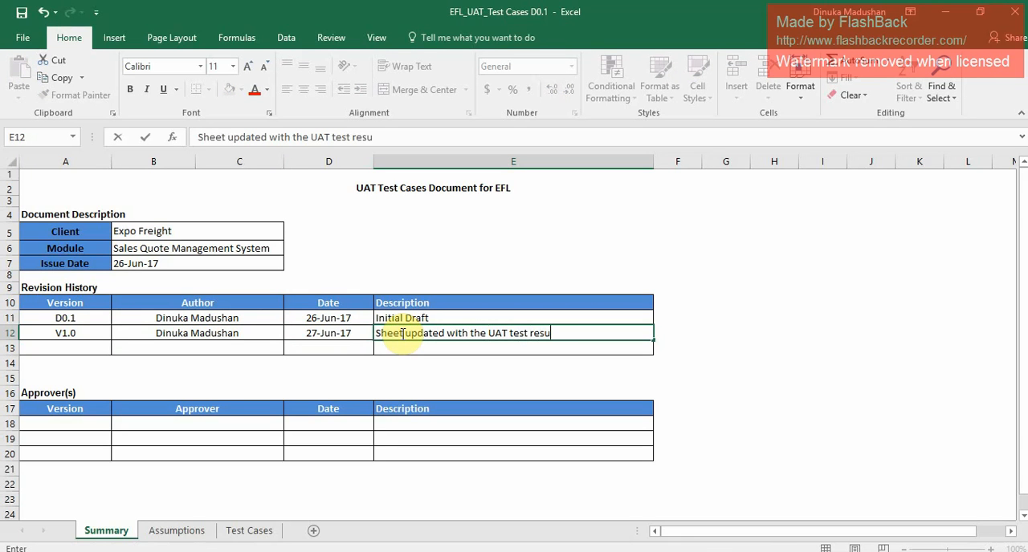
text(lts.)
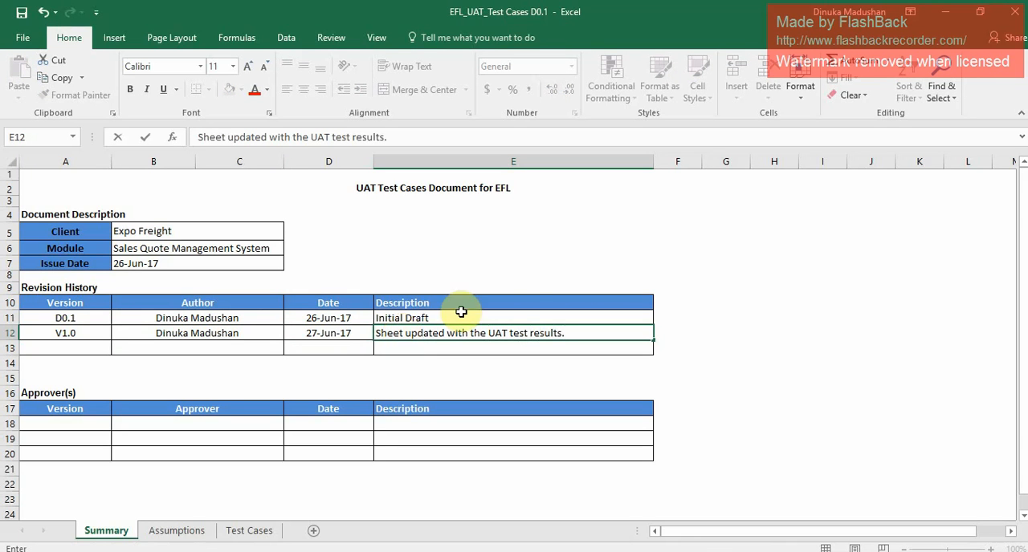
click(153, 176)
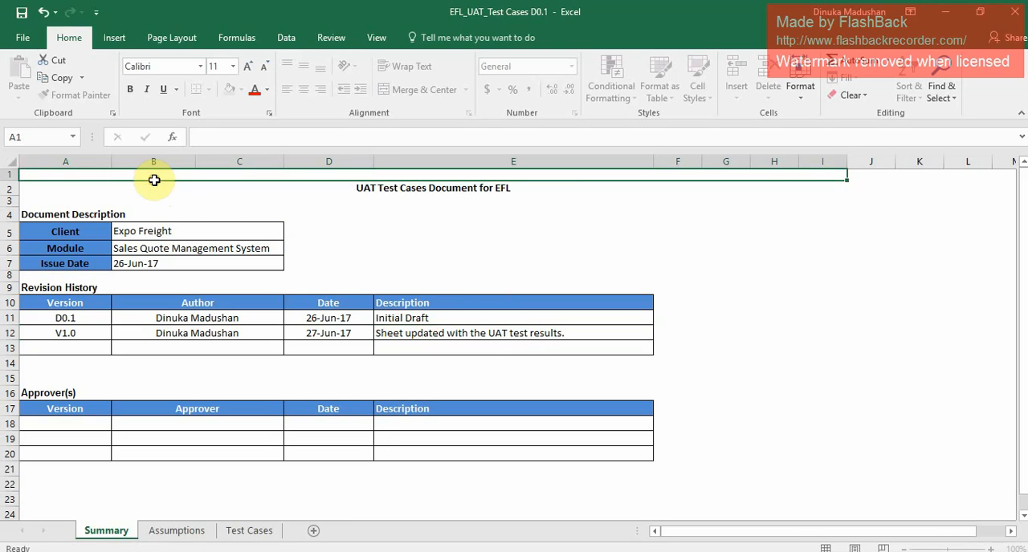